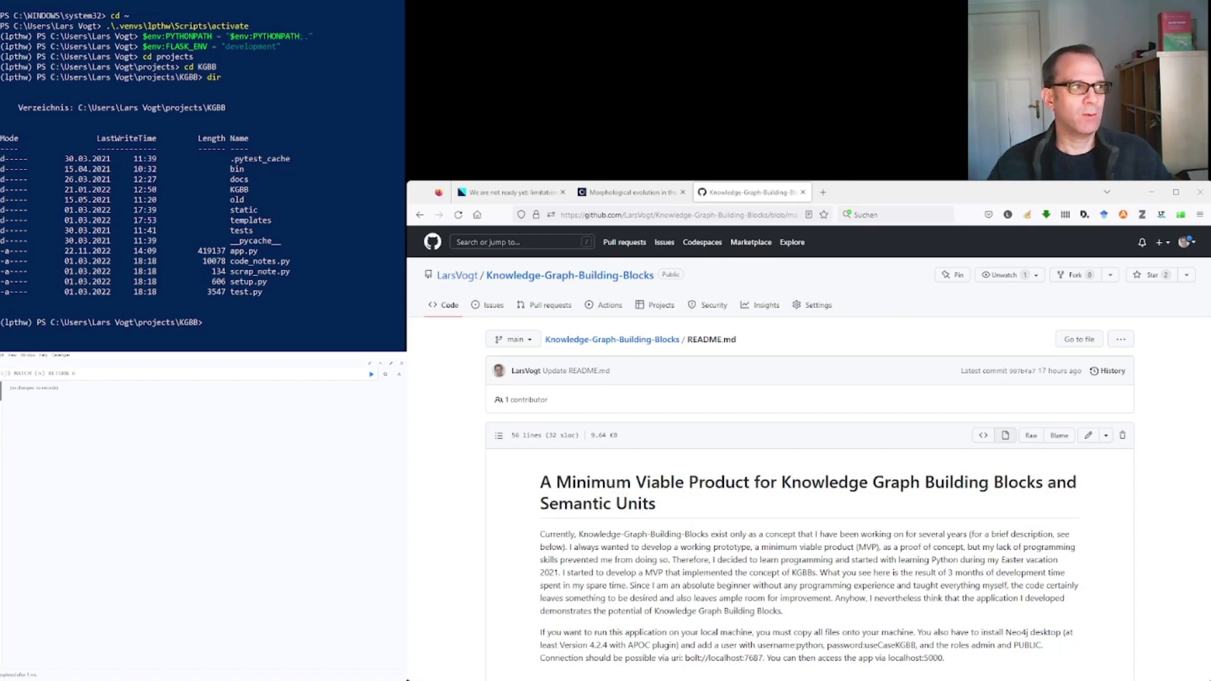
Step: Run app.py with Python in the KGBB project folder to start the local Flask server
{"action": "left_click", "coordinate": [294, 311]}
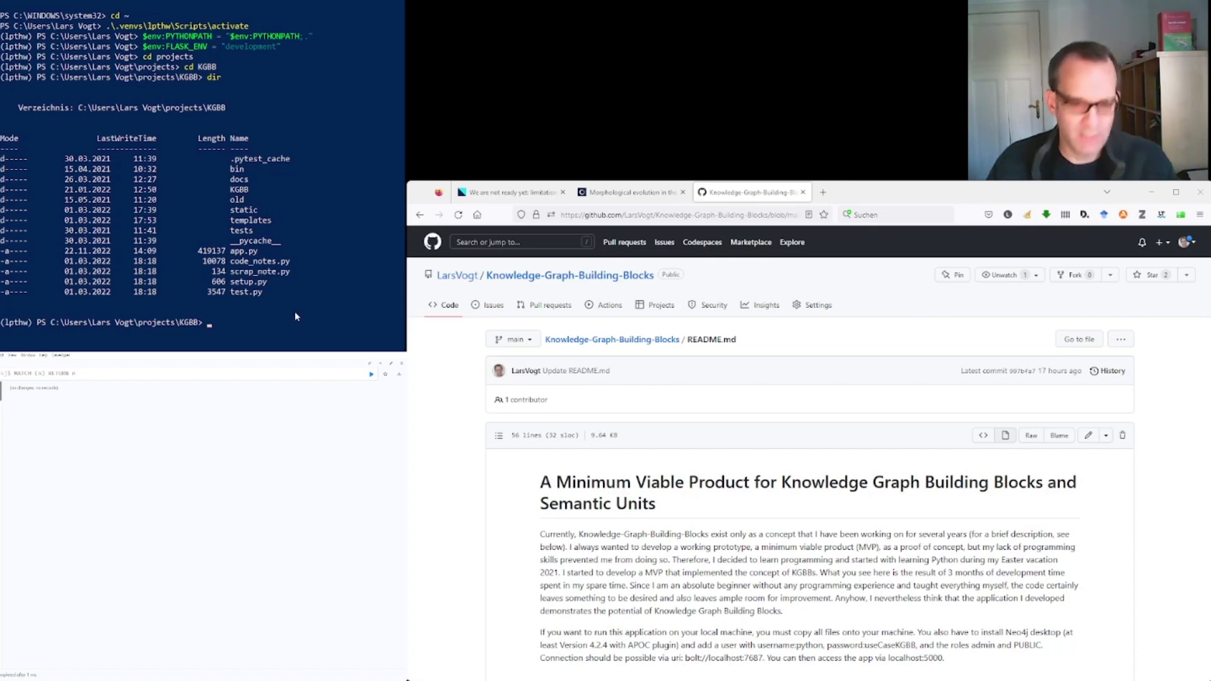
{"action": "type", "text": "pytho"}
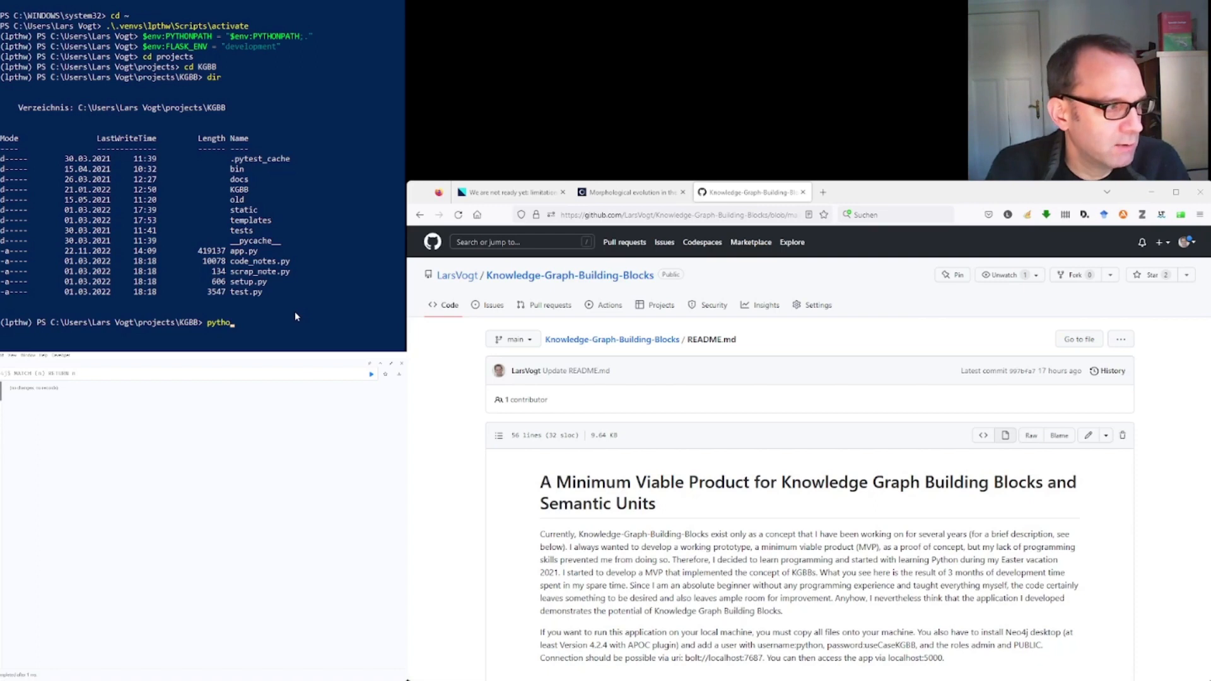
{"action": "type", "text": "n app.p"}
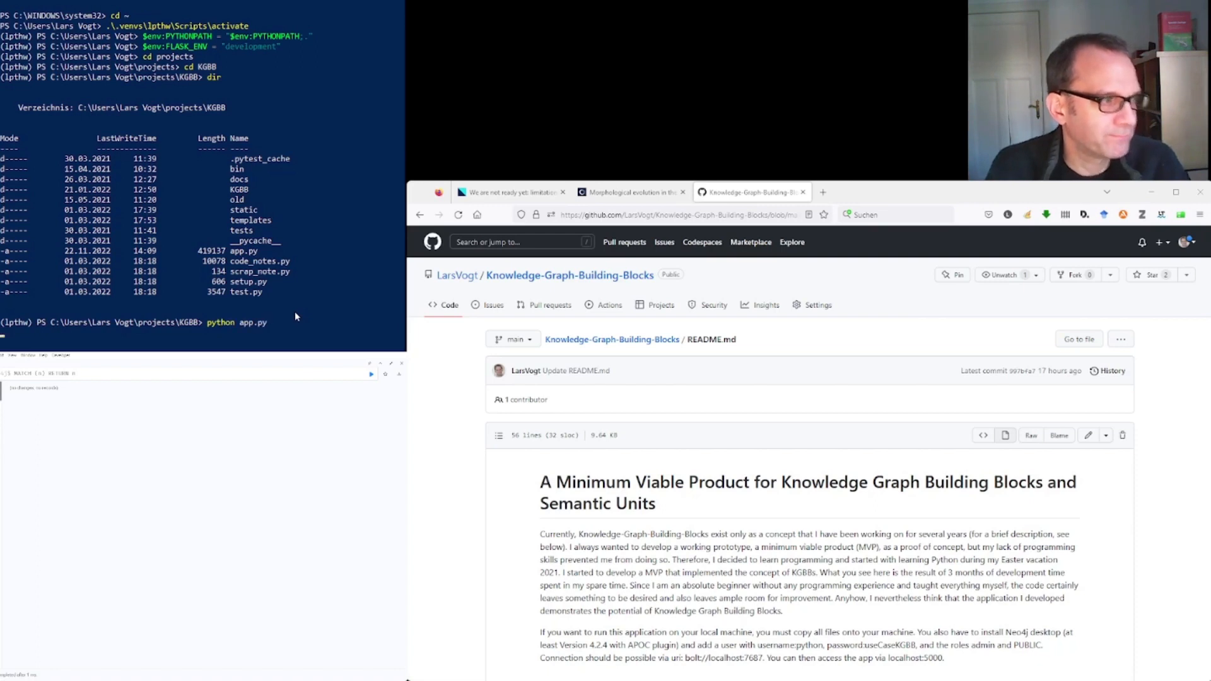
{"action": "type", "text": "y"}
{"action": "key", "text": "Return"}
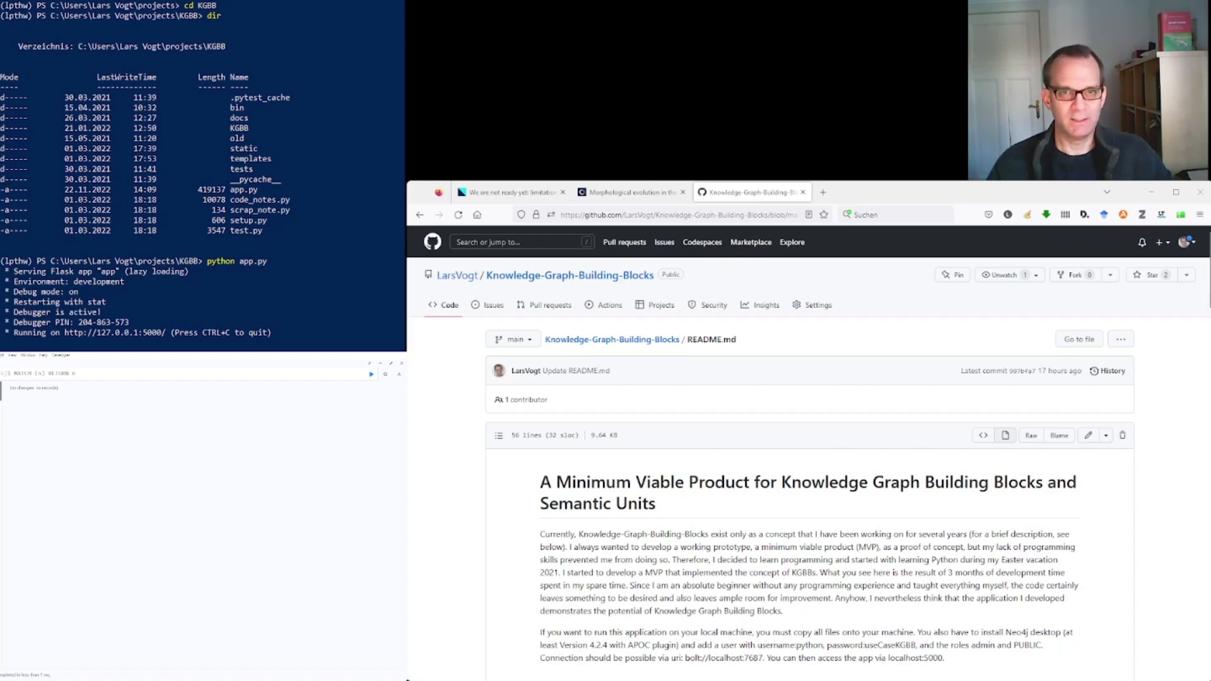
Step: Open localhost:5000 in a new browser tab
{"action": "left_click", "coordinate": [822, 192]}
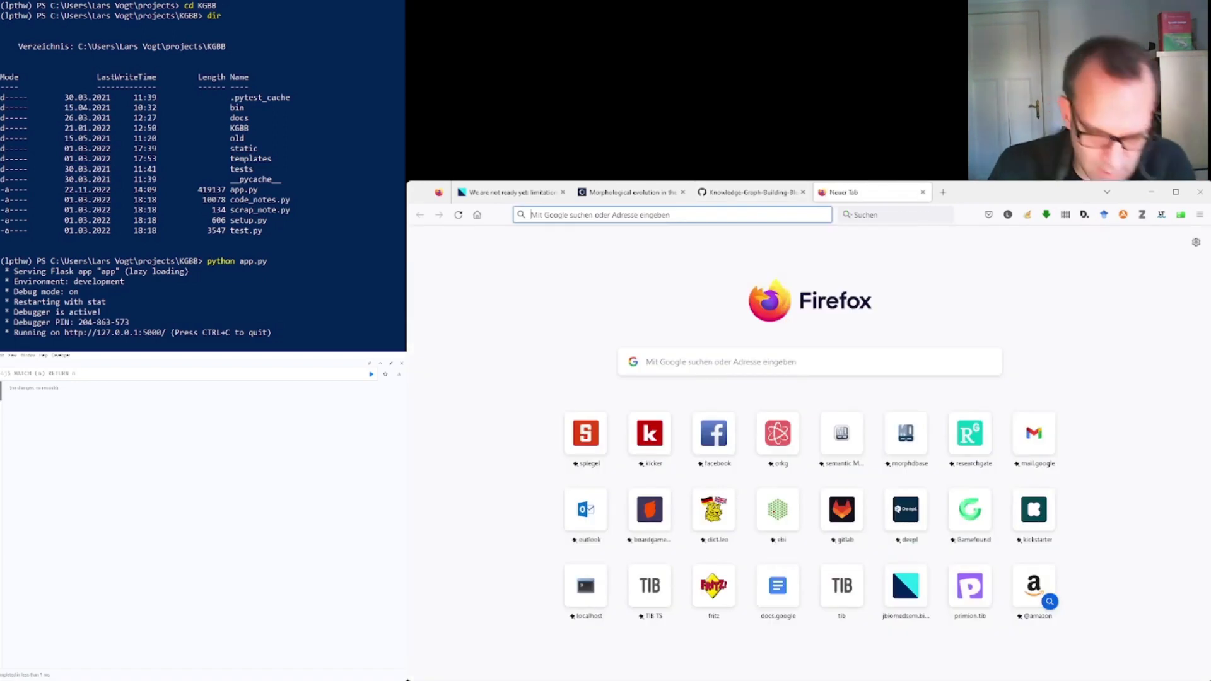
{"action": "type", "text": "localhost:5000"}
{"action": "key", "text": "Return"}
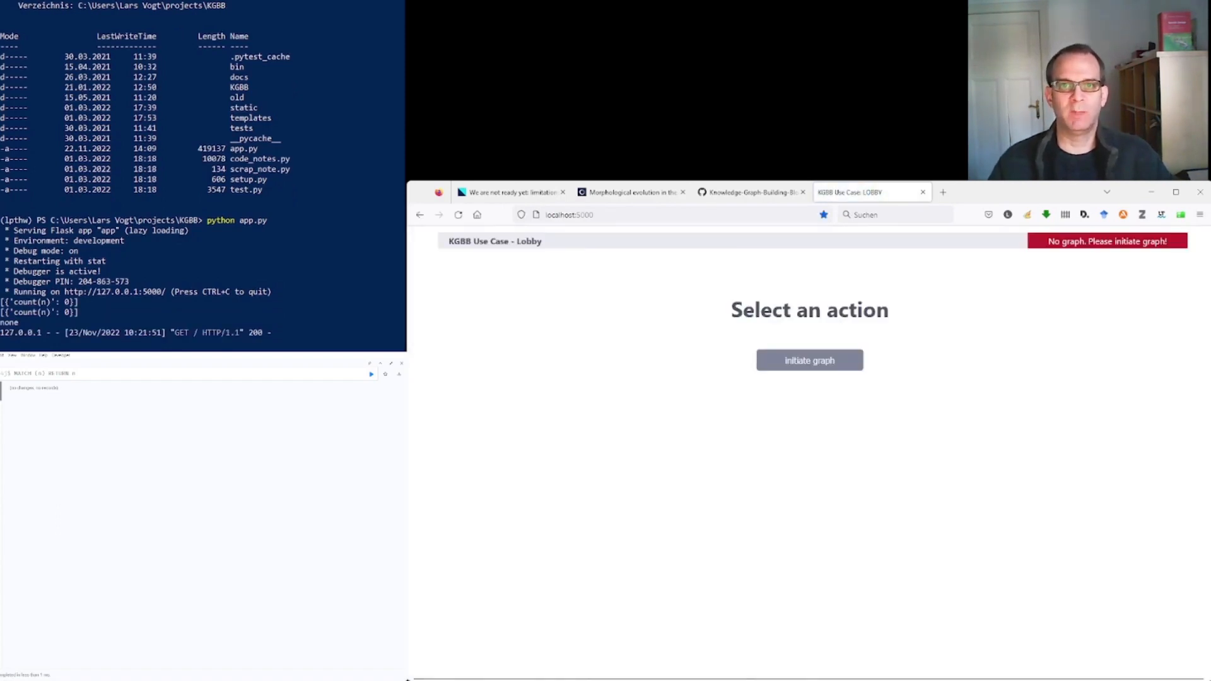
Step: Initiate the graph in the KGBB lobby and rerun the MATCH query in the graph browser to display it
{"action": "left_click", "coordinate": [809, 360]}
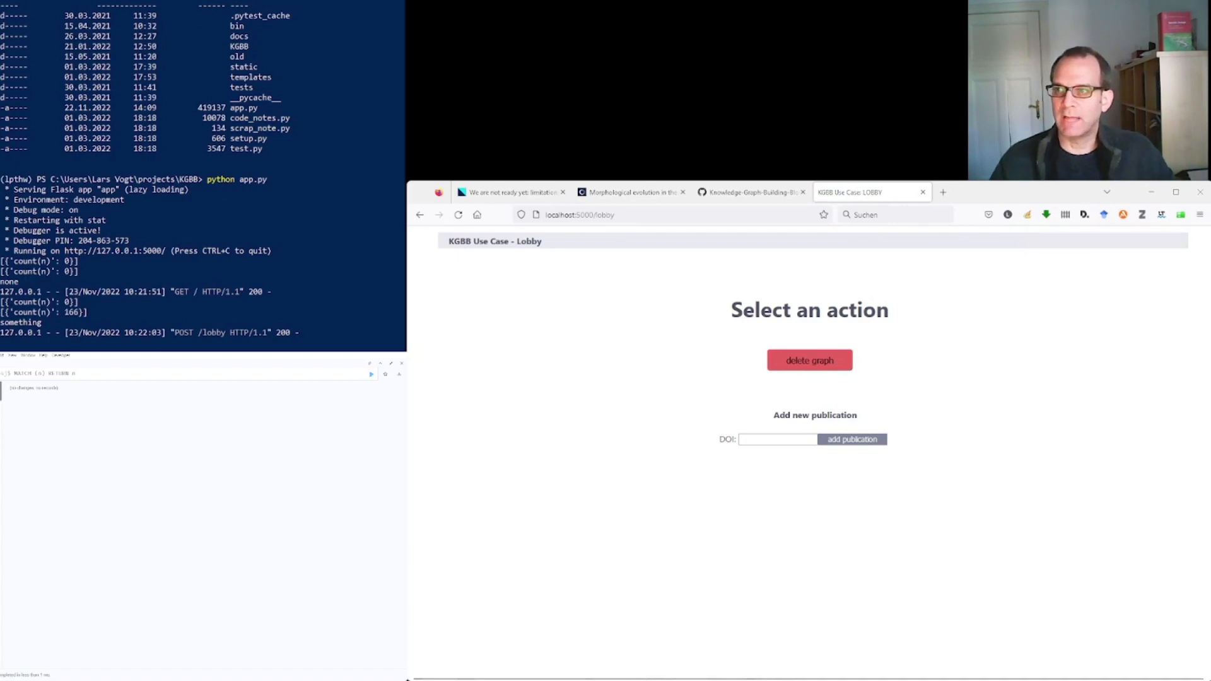
{"action": "key", "text": "ctrl+Return"}
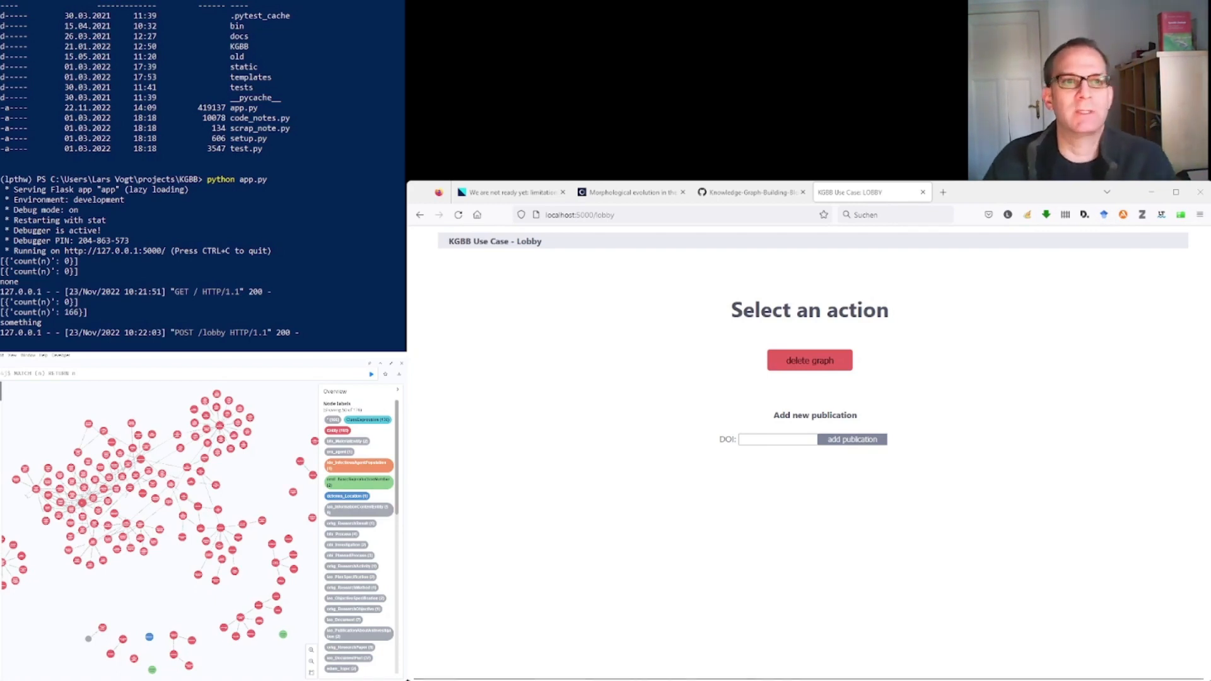
Step: Add the ant reproductive caste article as a new publication using its DOI 10.1093/biolinnean/blaa138
{"action": "left_click", "coordinate": [627, 192]}
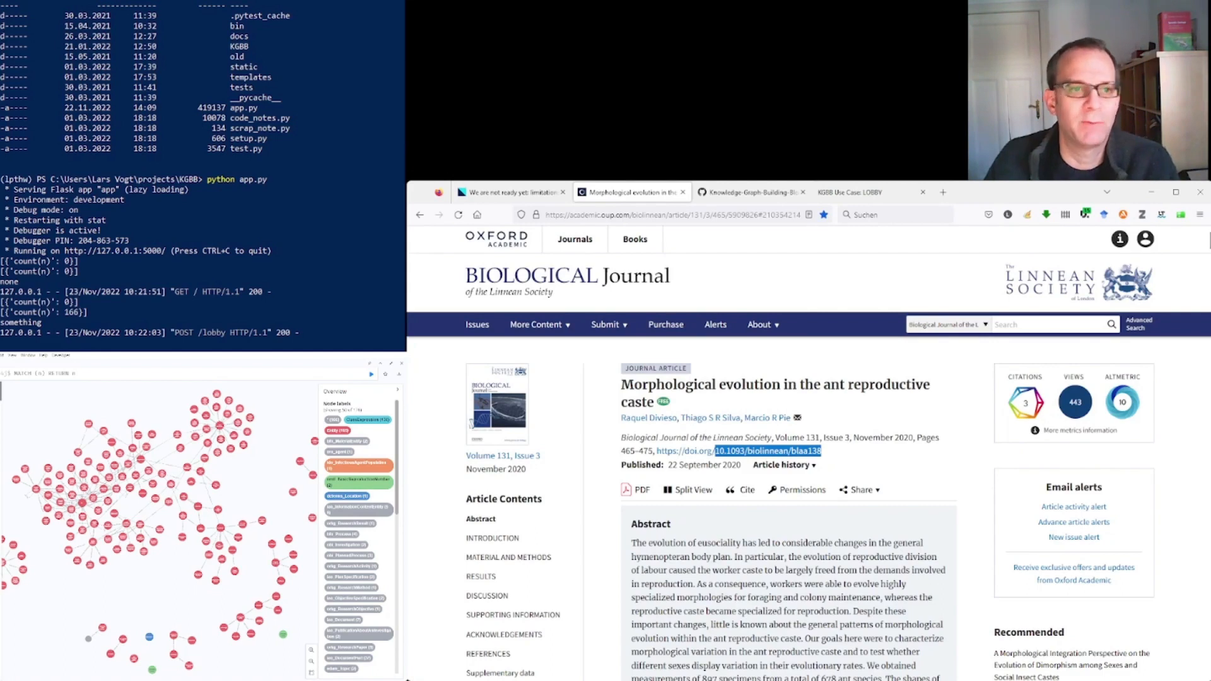
{"action": "left_click", "coordinate": [849, 192]}
{"action": "left_click", "coordinate": [778, 439]}
{"action": "type", "text": "10.1093/biolinnean/blaa138"}
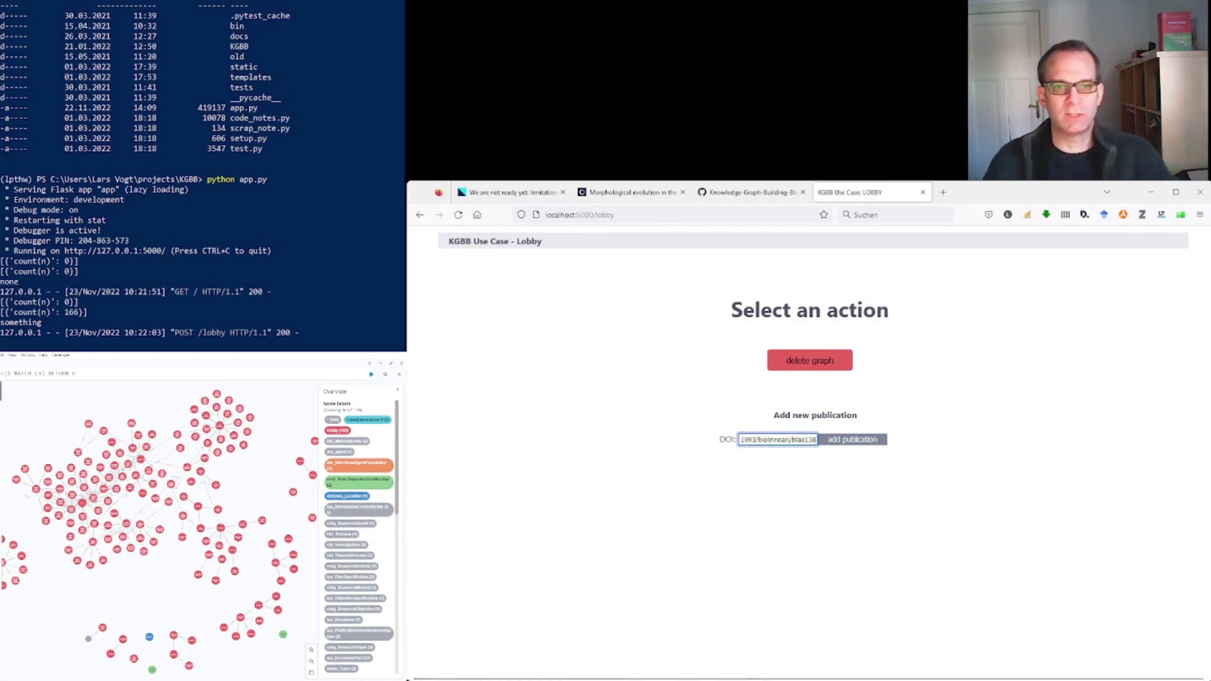
{"action": "key", "text": "Return"}
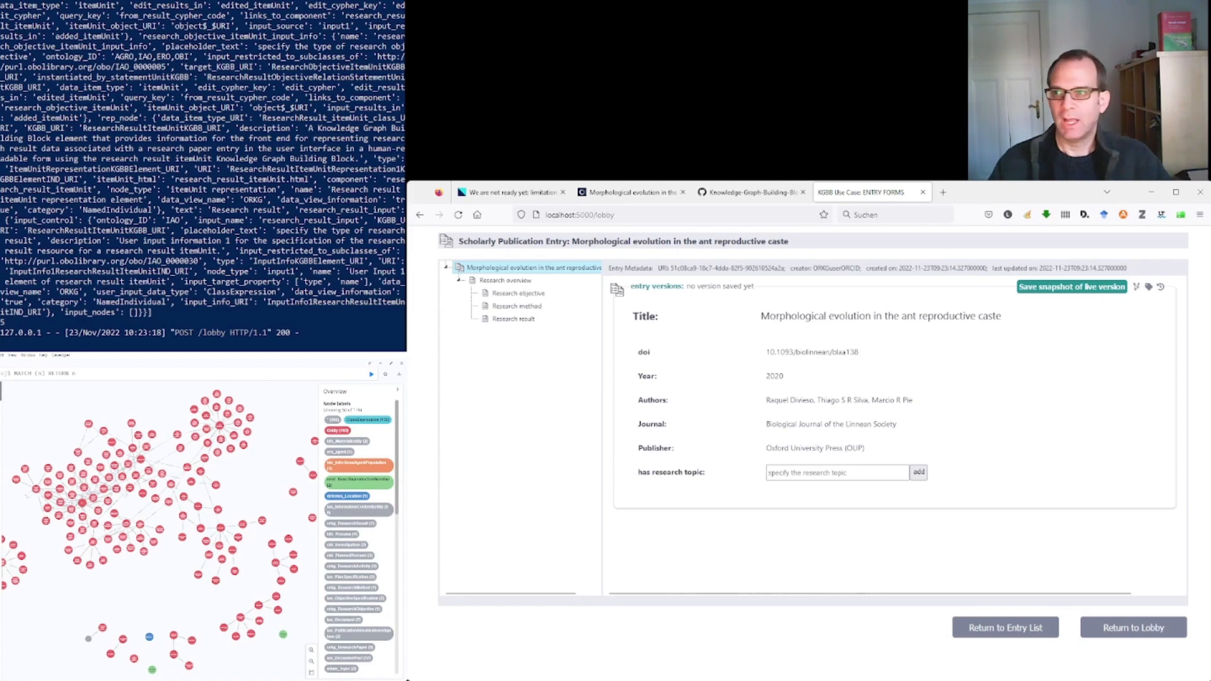
Step: Rerun the graph query and examine the properties of the new publication's entry unit, paper, item unit, relation and research nodes
{"action": "left_click", "coordinate": [372, 374]}
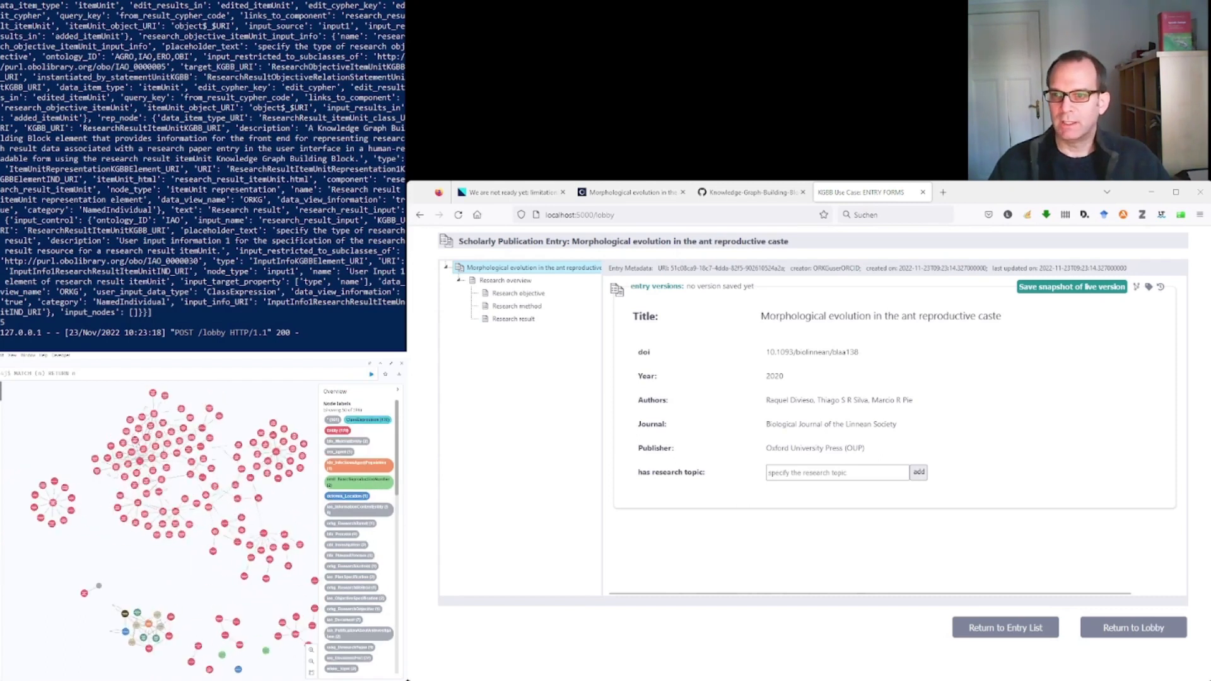
{"action": "left_click_drag", "start_coordinate": [144, 583], "coordinate": [172, 436]}
{"action": "scroll", "coordinate": [132, 520], "scroll_direction": "up", "scroll_amount": 8}
{"action": "scroll", "coordinate": [82, 605], "scroll_direction": "up", "scroll_amount": 1}
{"action": "left_click_drag", "start_coordinate": [82, 606], "coordinate": [50, 622]}
{"action": "mouse_move", "coordinate": [71, 452]}
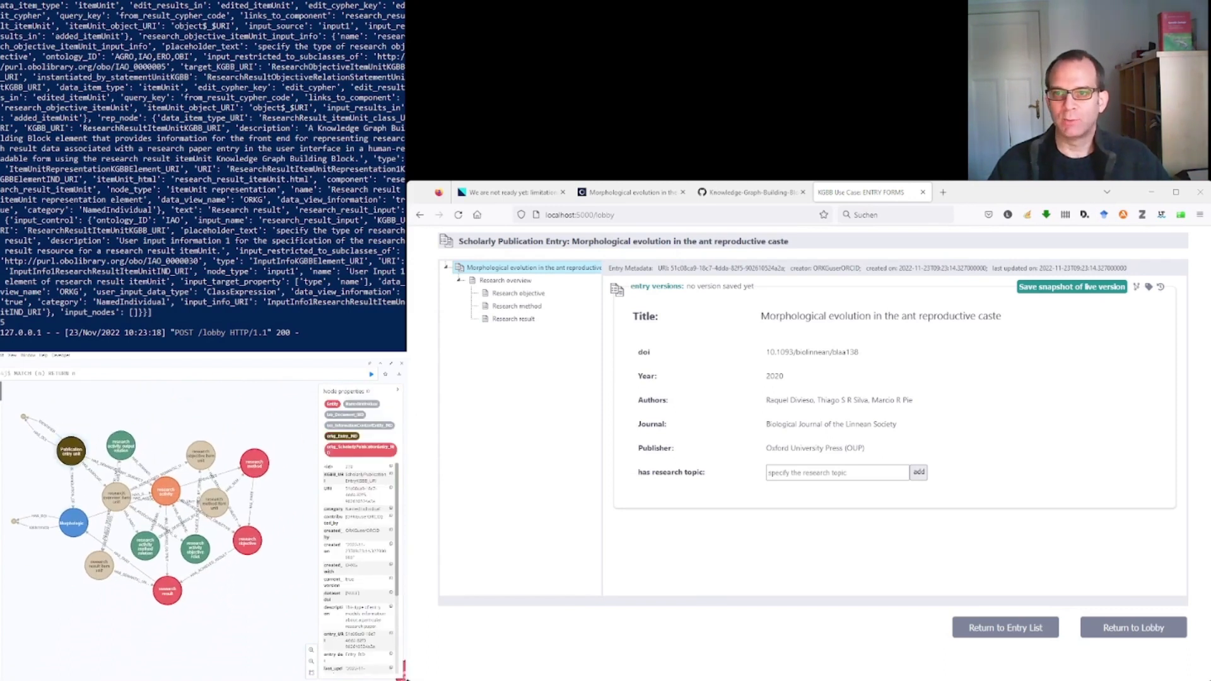
{"action": "mouse_move", "coordinate": [73, 523]}
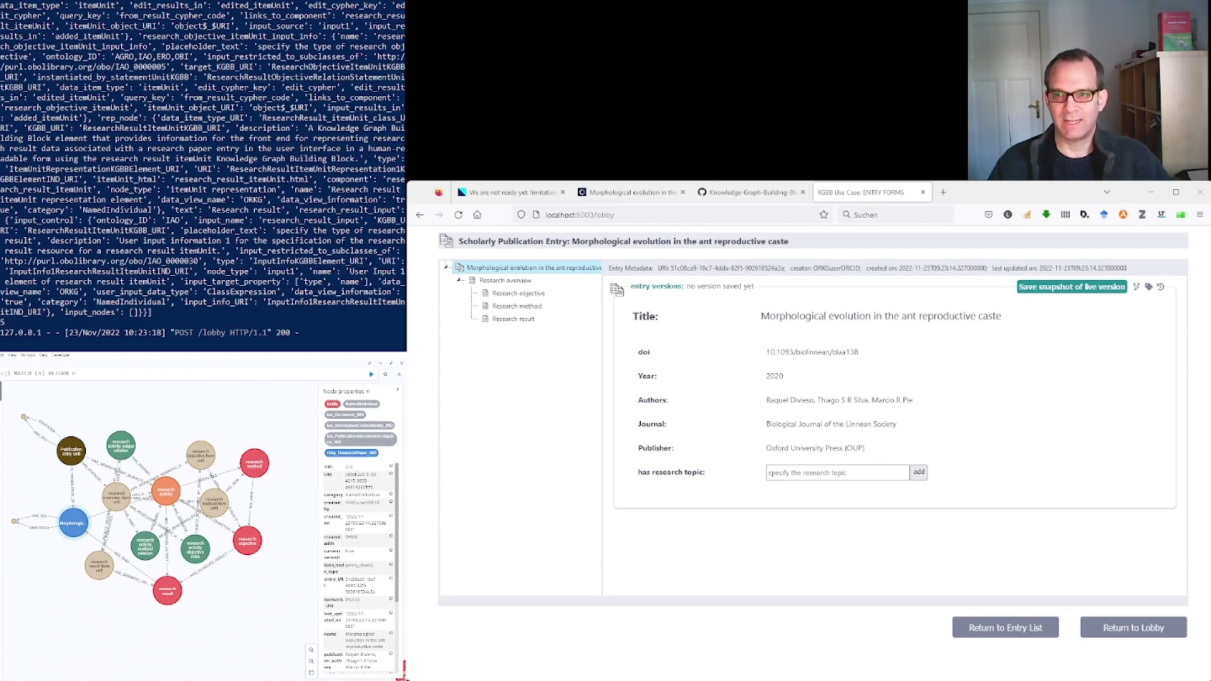
{"action": "mouse_move", "coordinate": [200, 454]}
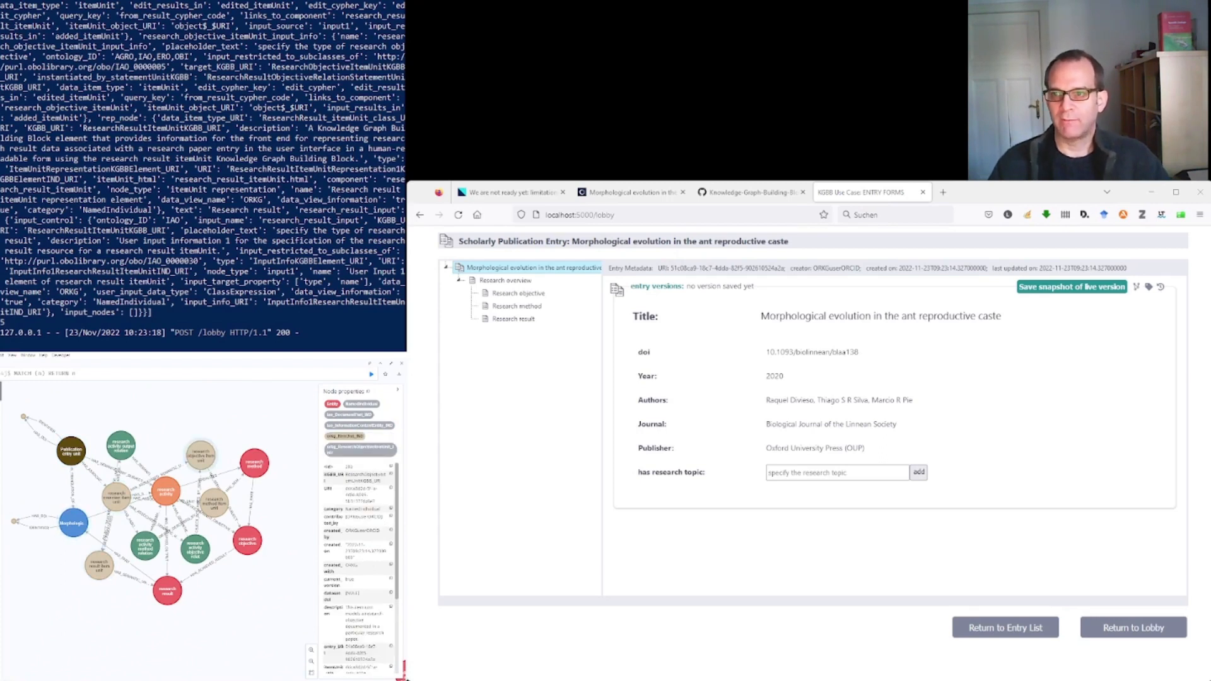
{"action": "mouse_move", "coordinate": [215, 502]}
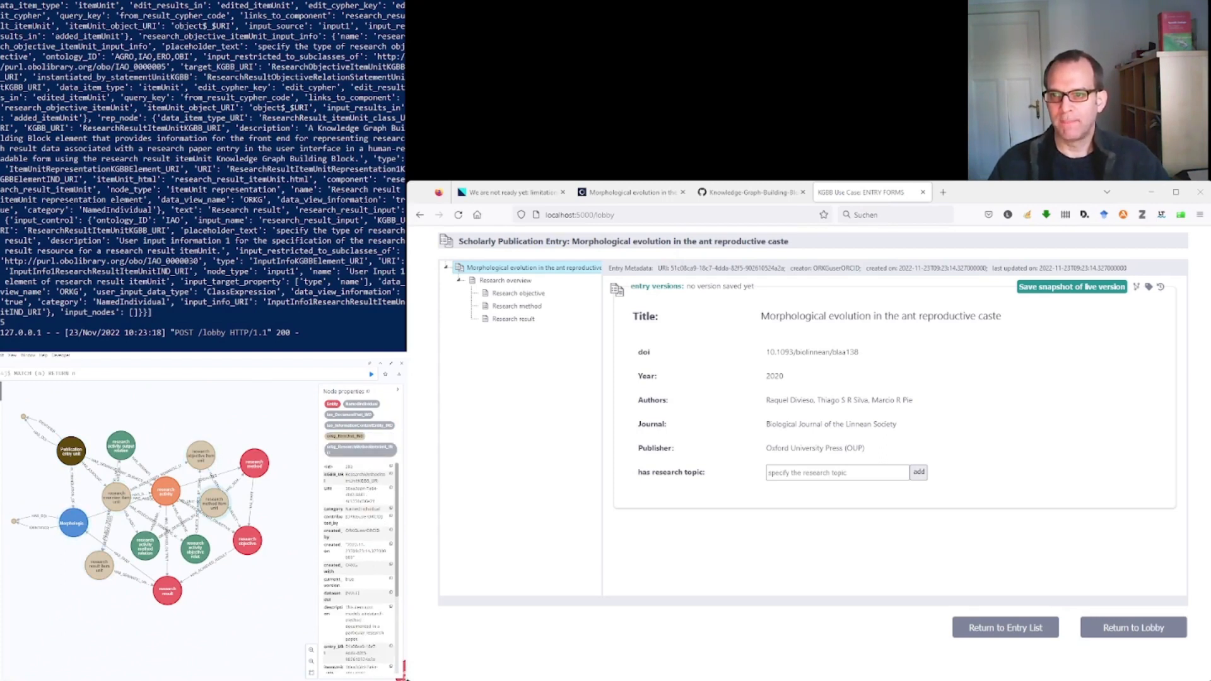
{"action": "mouse_move", "coordinate": [120, 445]}
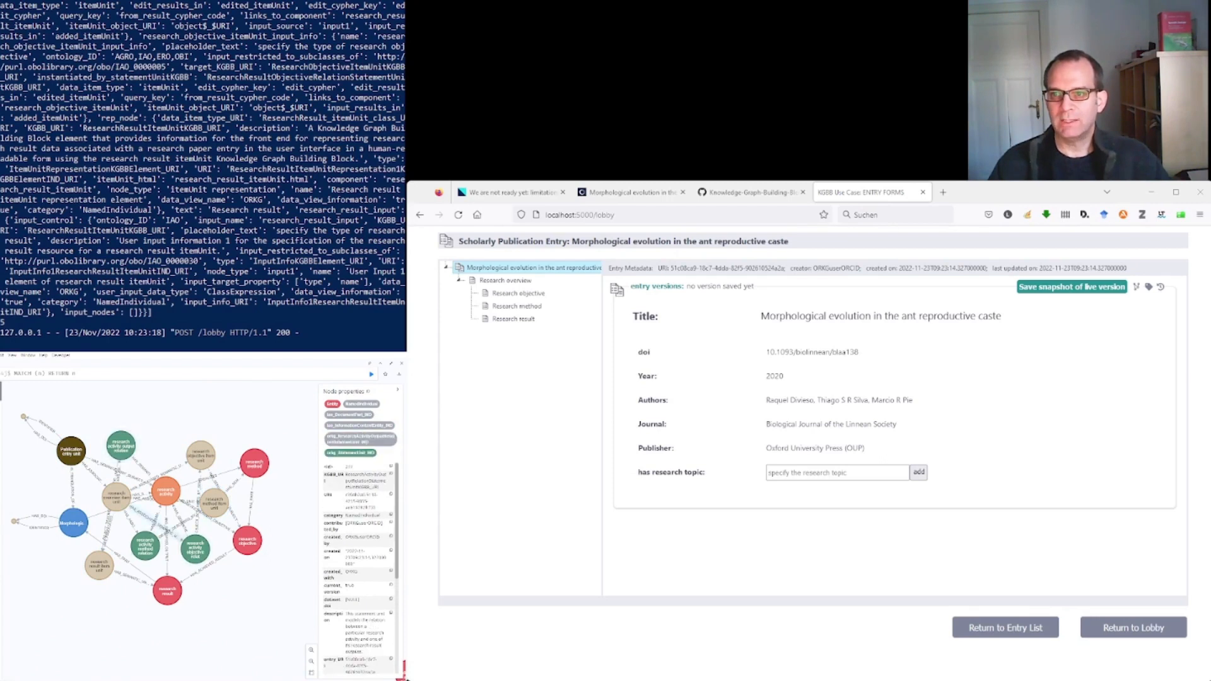
{"action": "mouse_move", "coordinate": [195, 549]}
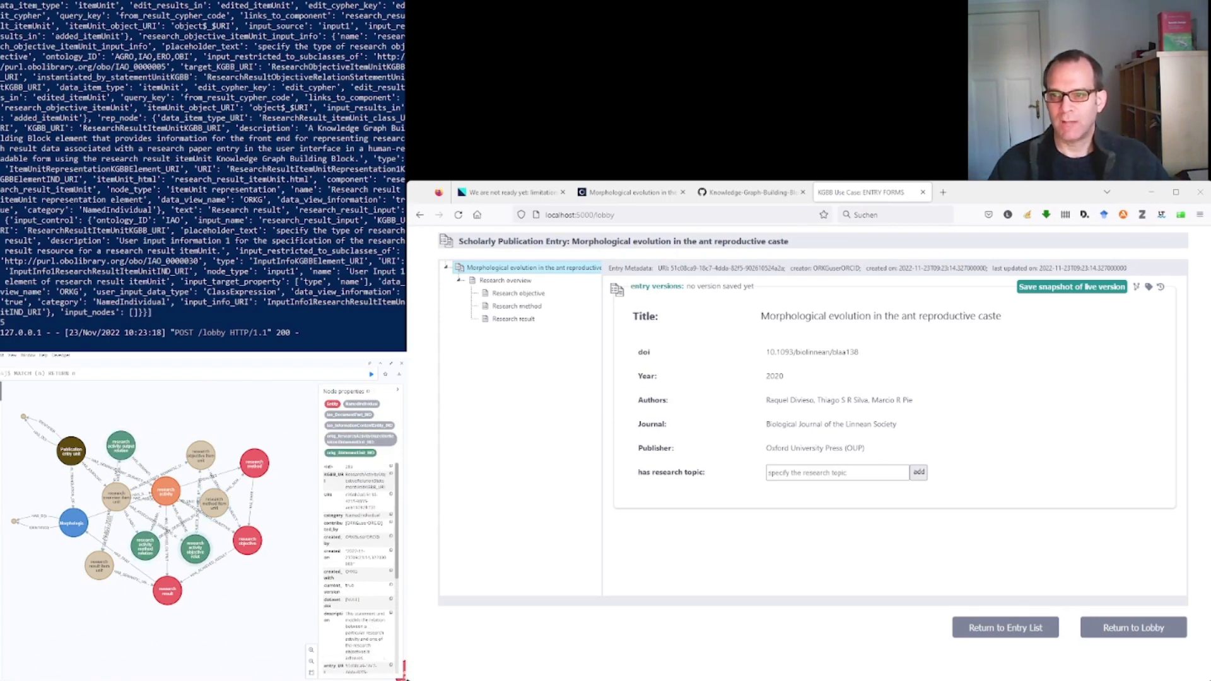
{"action": "mouse_move", "coordinate": [166, 490]}
{"action": "left_click_drag", "start_coordinate": [166, 490], "coordinate": [175, 522]}
{"action": "mouse_move", "coordinate": [248, 577]}
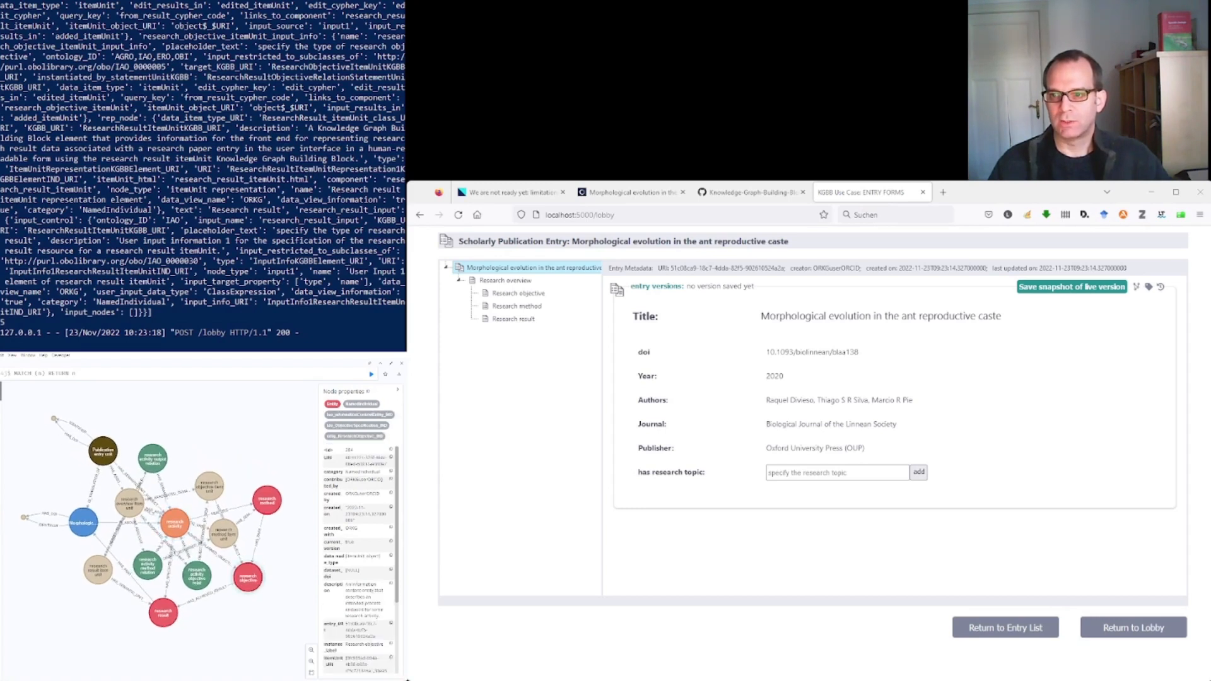
{"action": "mouse_move", "coordinate": [164, 613]}
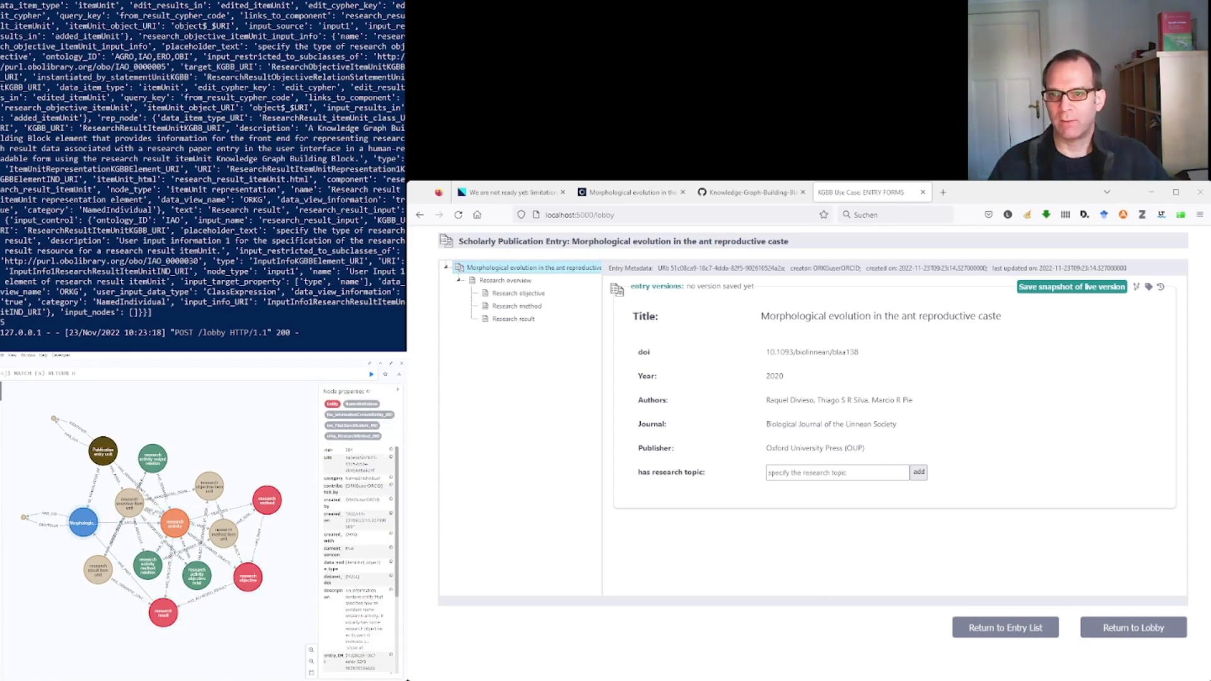
{"action": "left_click_drag", "start_coordinate": [84, 522], "coordinate": [73, 487]}
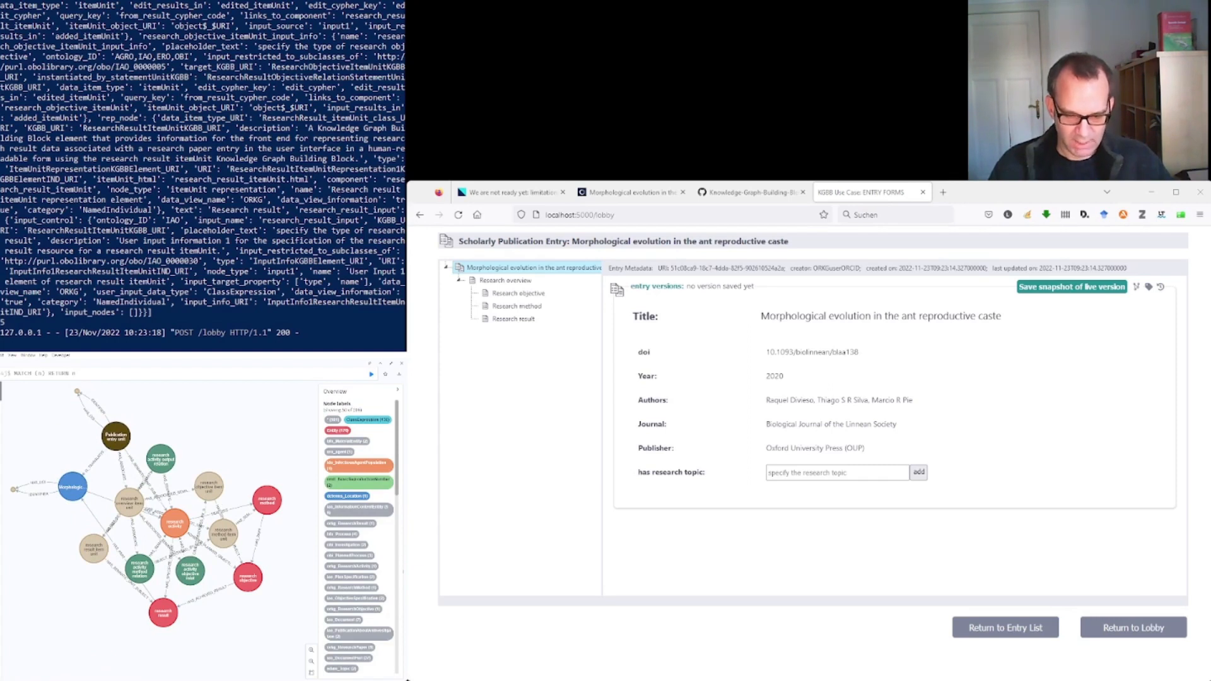
Step: Add the EDAM term Evolutionary biology as the publication's research topic
{"action": "left_click", "coordinate": [837, 472]}
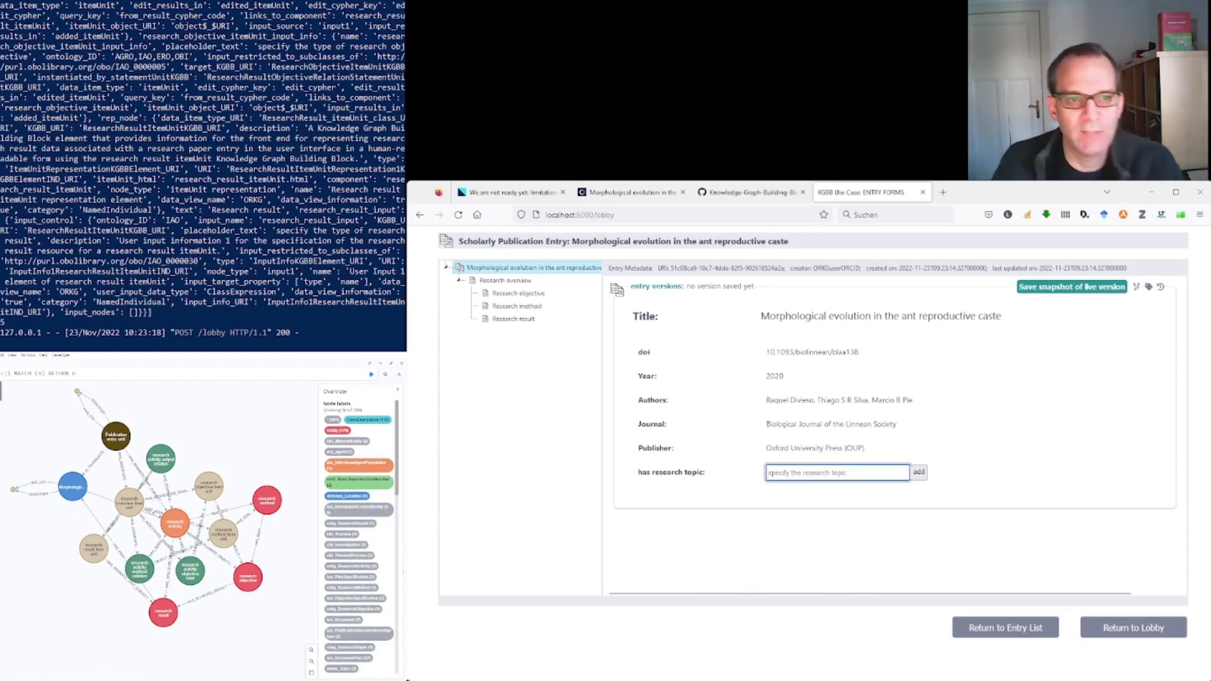
{"action": "type", "text": "evolutionary bio"}
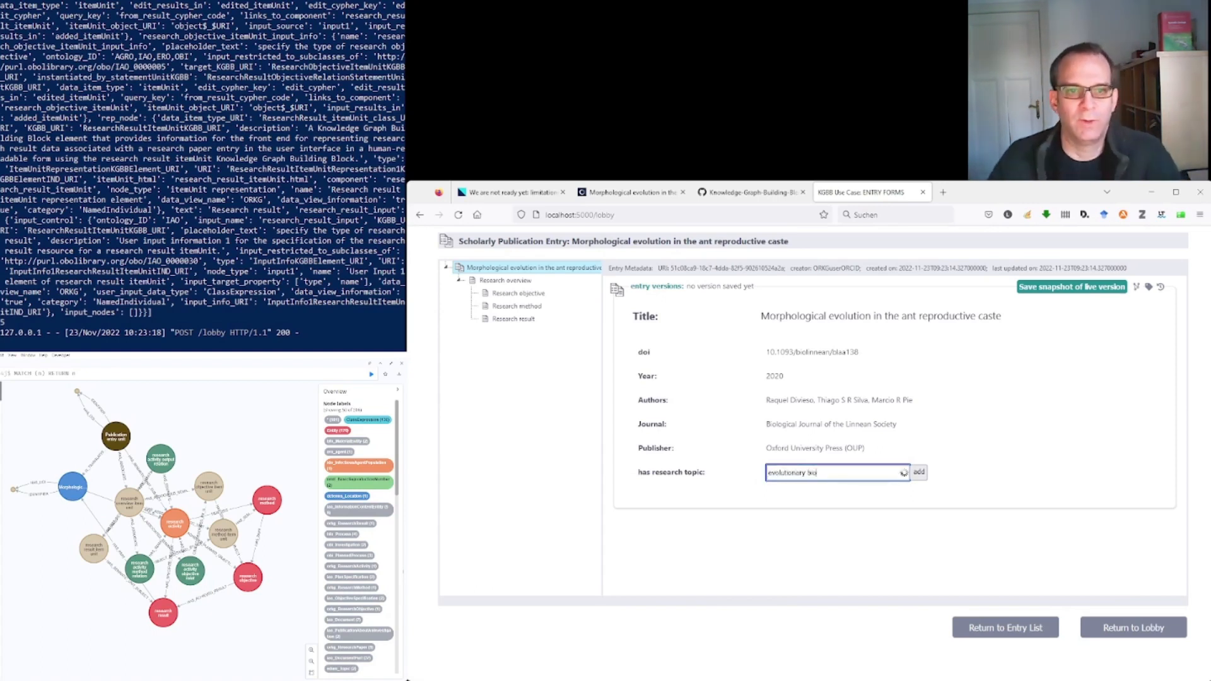
{"action": "left_click", "coordinate": [820, 486]}
{"action": "left_click", "coordinate": [918, 471]}
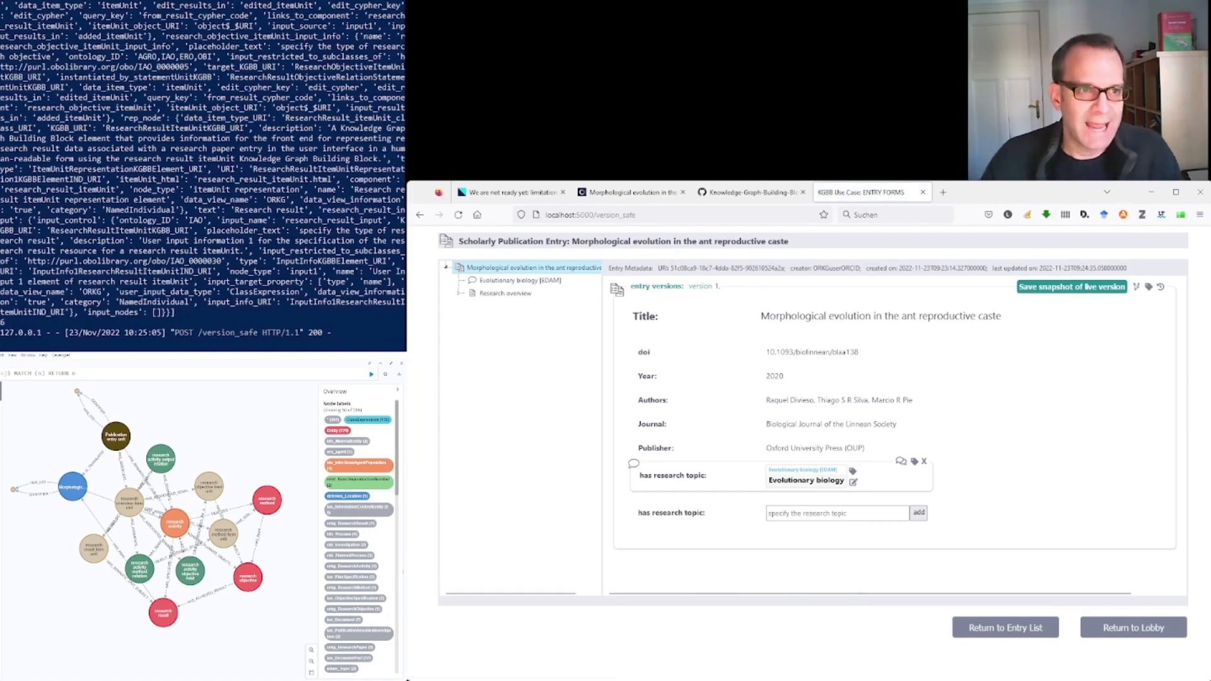
Step: Open the Research result item under Research overview and enter "multicellular organism" for what it is about
{"action": "left_click", "coordinate": [459, 292]}
{"action": "left_click", "coordinate": [514, 331]}
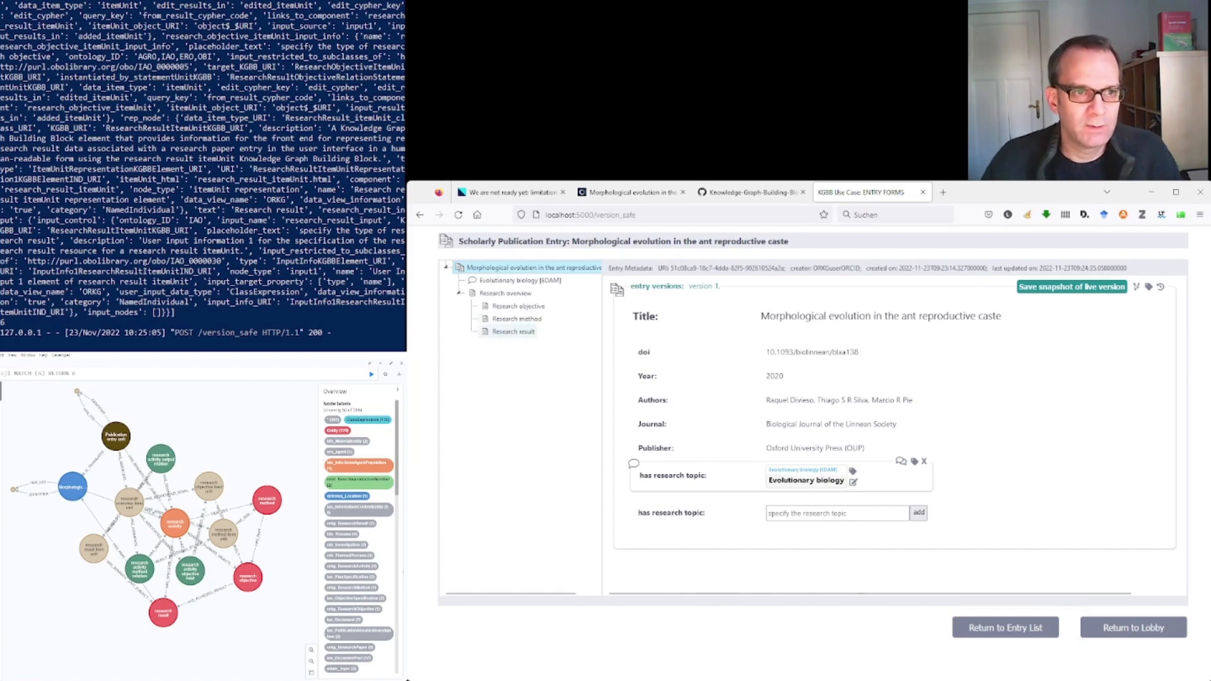
{"action": "type", "text": "multic"}
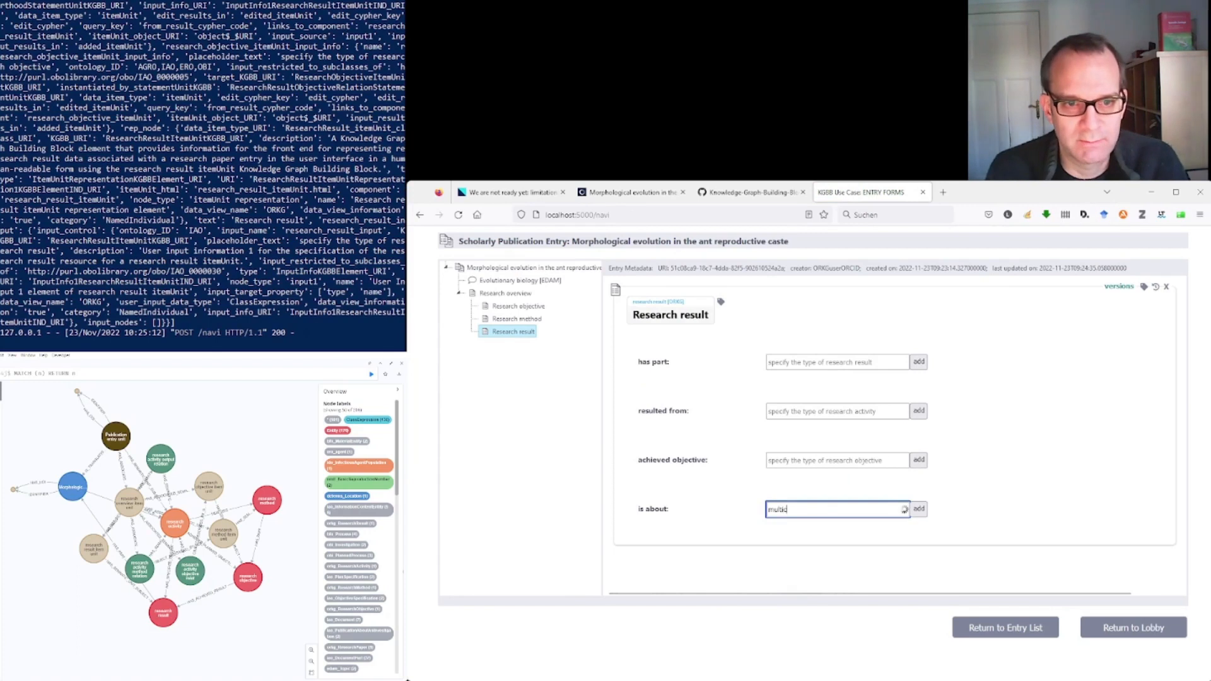
{"action": "type", "text": "ellular organism"}
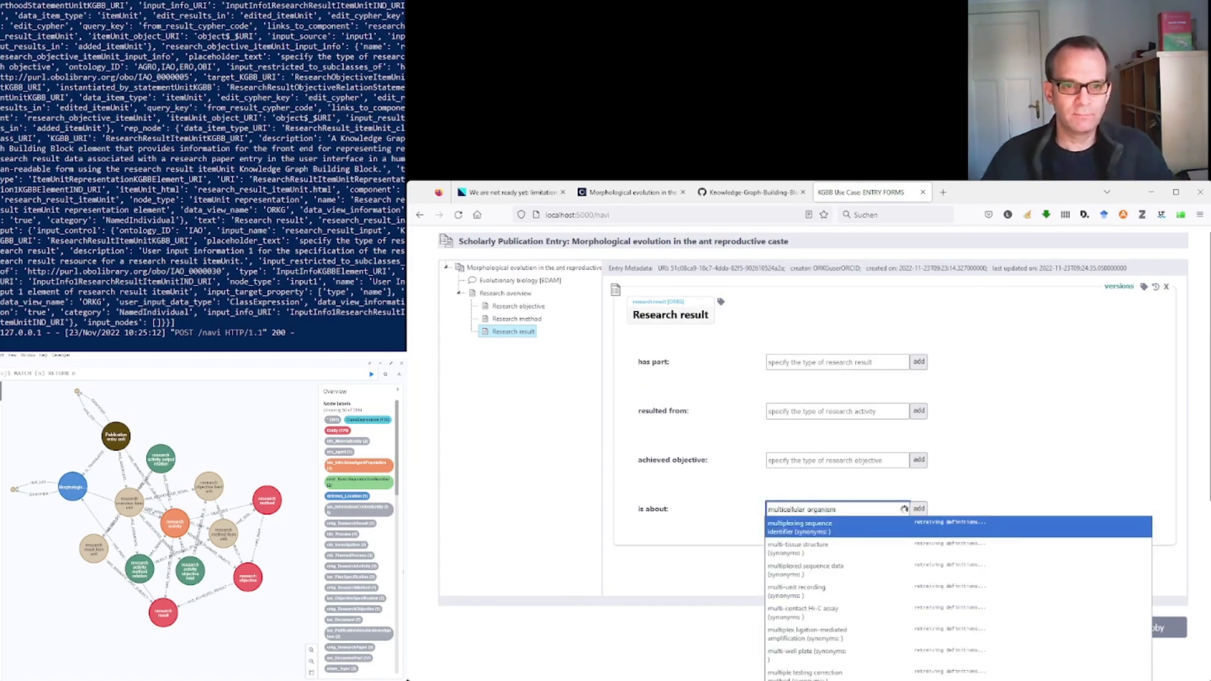
Step: Choose the UBERON term multicellular organism among the suggested terms and add it as what the research result is about
{"action": "key", "text": "Down"}
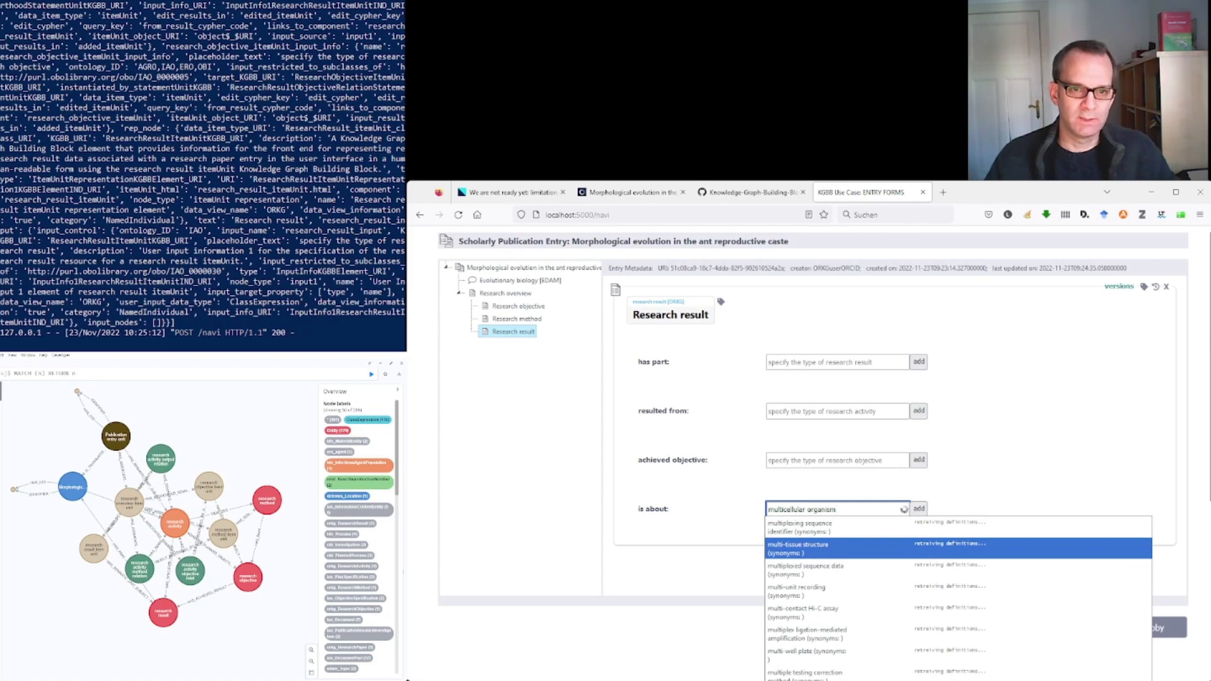
{"action": "key", "text": "Down"}
{"action": "key", "text": "Down"}
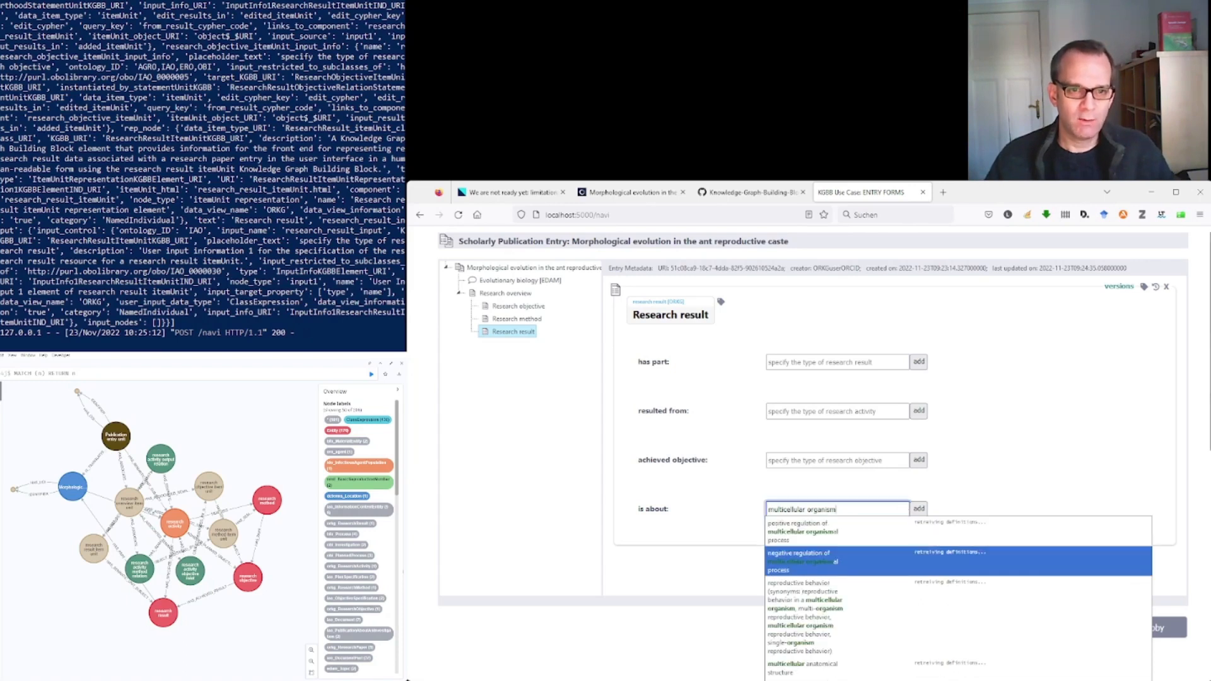
{"action": "key", "text": "Down"}
{"action": "key", "text": "Down"}
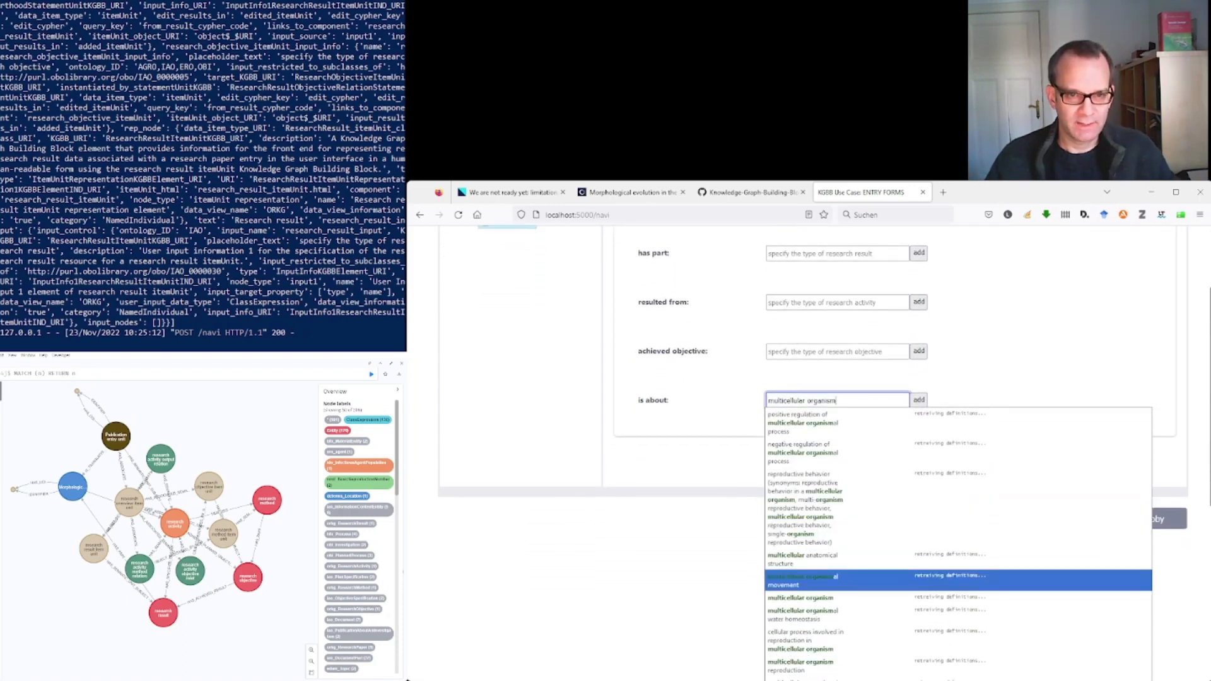
{"action": "key", "text": "Down"}
{"action": "key", "text": "Down"}
{"action": "key", "text": "Down"}
{"action": "key", "text": "Down"}
{"action": "key", "text": "Down"}
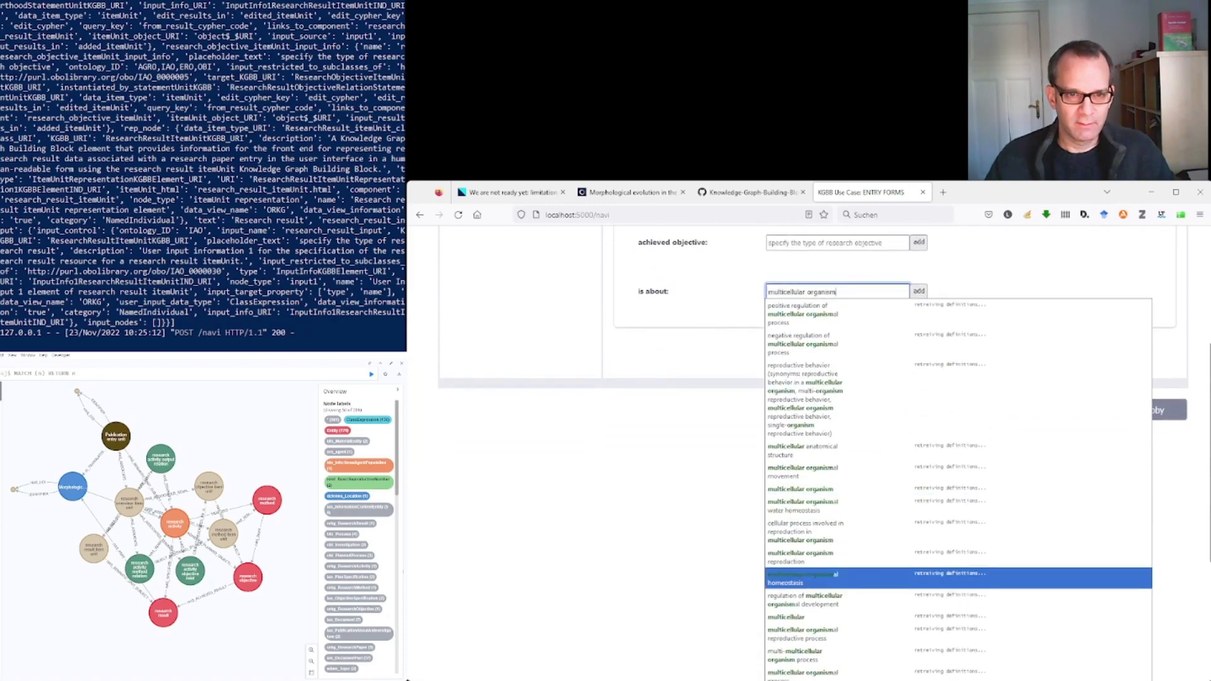
{"action": "key", "text": "Down"}
{"action": "key", "text": "Down"}
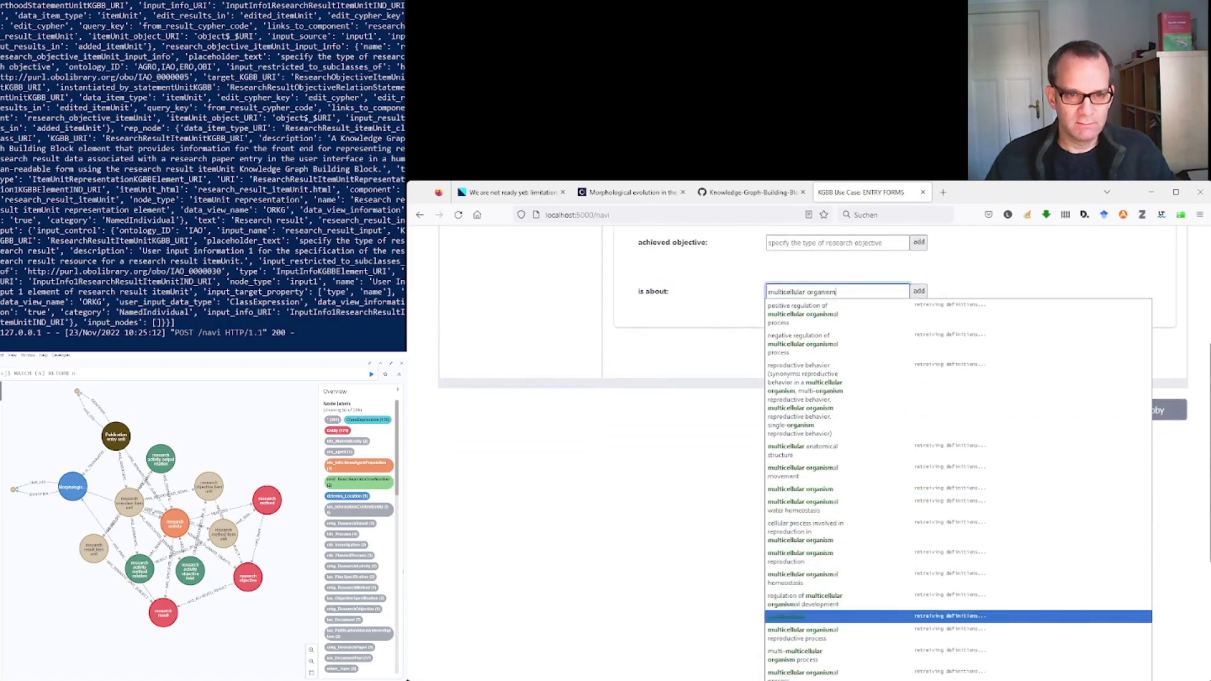
{"action": "key", "text": "Down"}
{"action": "key", "text": "Down"}
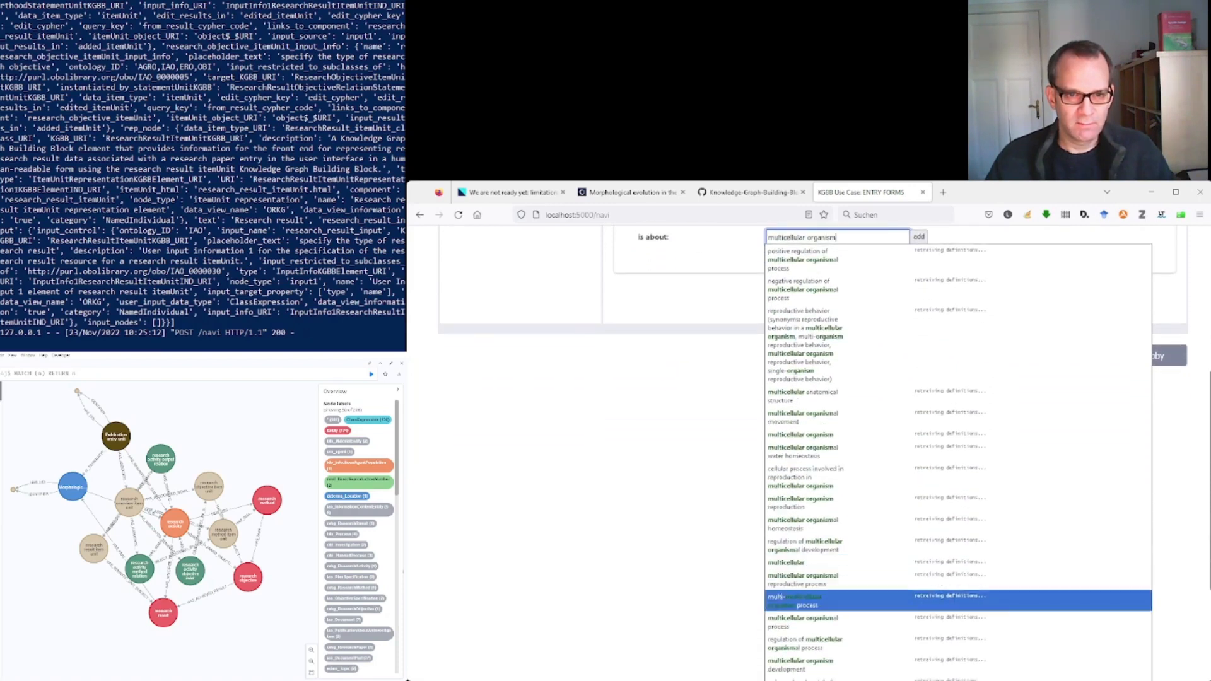
{"action": "key", "text": "Up"}
{"action": "key", "text": "Up"}
{"action": "key", "text": "Up"}
{"action": "key", "text": "Up"}
{"action": "key", "text": "Up"}
{"action": "key", "text": "Up"}
{"action": "key", "text": "Up"}
{"action": "key", "text": "Up"}
{"action": "key", "text": "Up"}
{"action": "key", "text": "Up"}
{"action": "key", "text": "Up"}
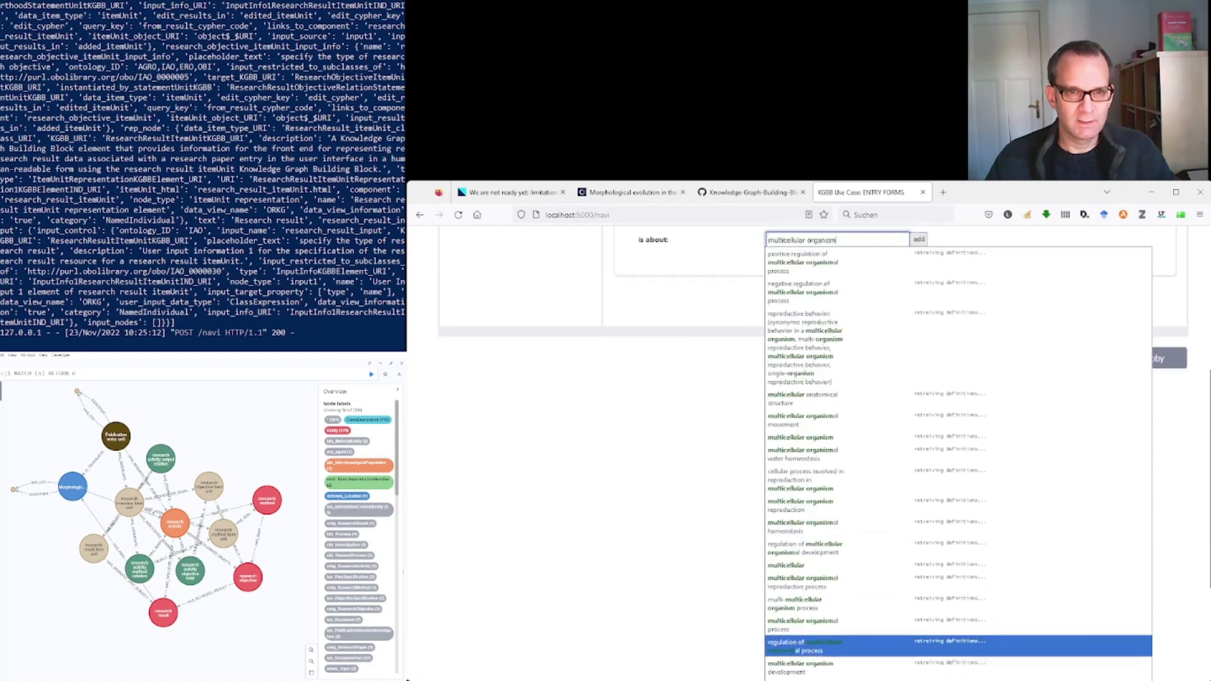
{"action": "key", "text": "Down"}
{"action": "key", "text": "Down"}
{"action": "key", "text": "Down"}
{"action": "key", "text": "Down"}
{"action": "key", "text": "Down"}
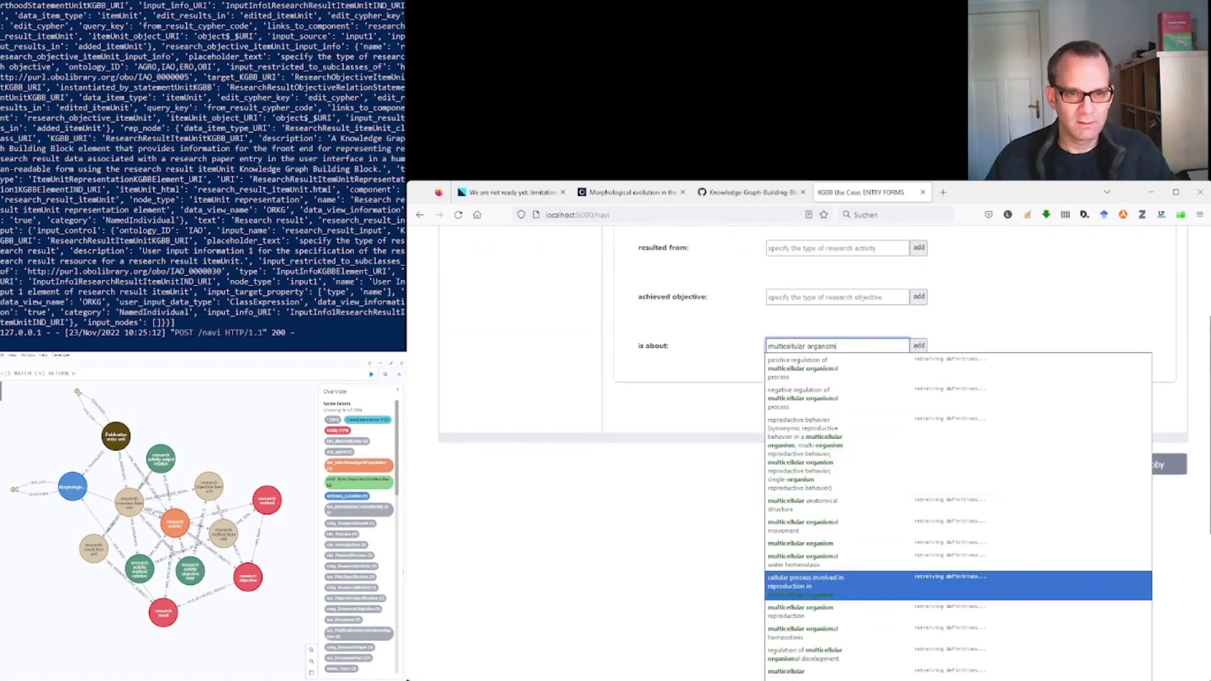
{"action": "key", "text": "Down"}
{"action": "key", "text": "Down"}
{"action": "key", "text": "Down"}
{"action": "key", "text": "Down"}
{"action": "key", "text": "Down"}
{"action": "key", "text": "Down"}
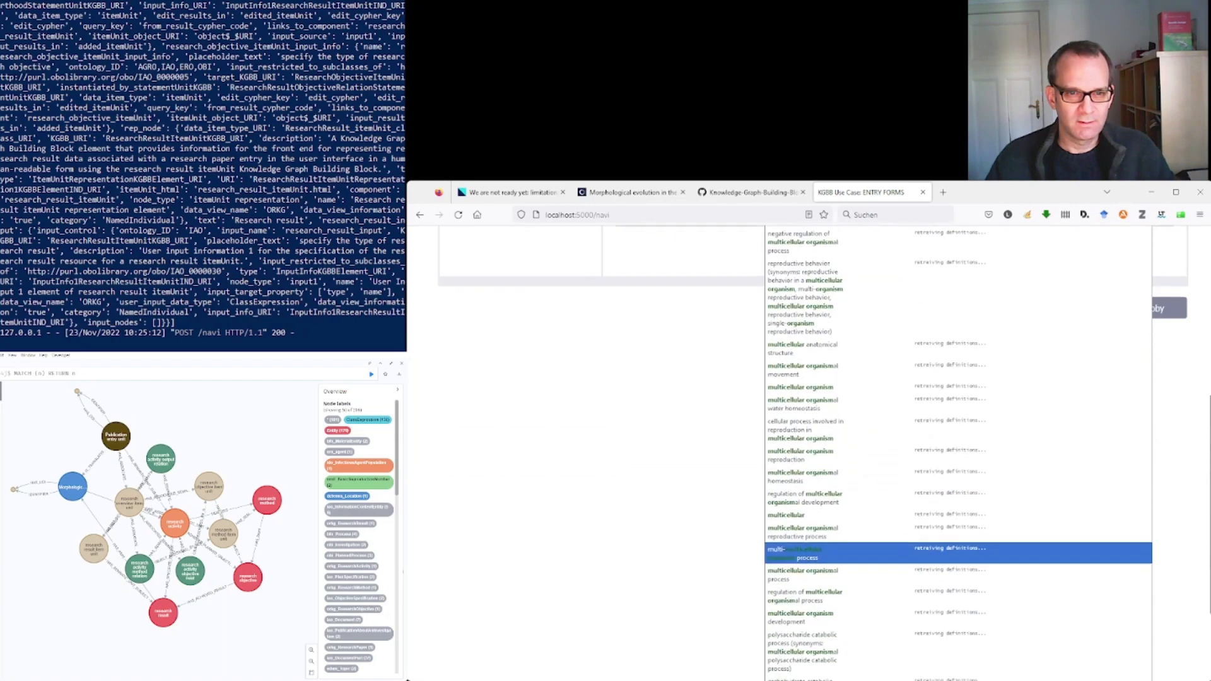
{"action": "key", "text": "Down"}
{"action": "key", "text": "Down"}
{"action": "key", "text": "Down"}
{"action": "key", "text": "Down"}
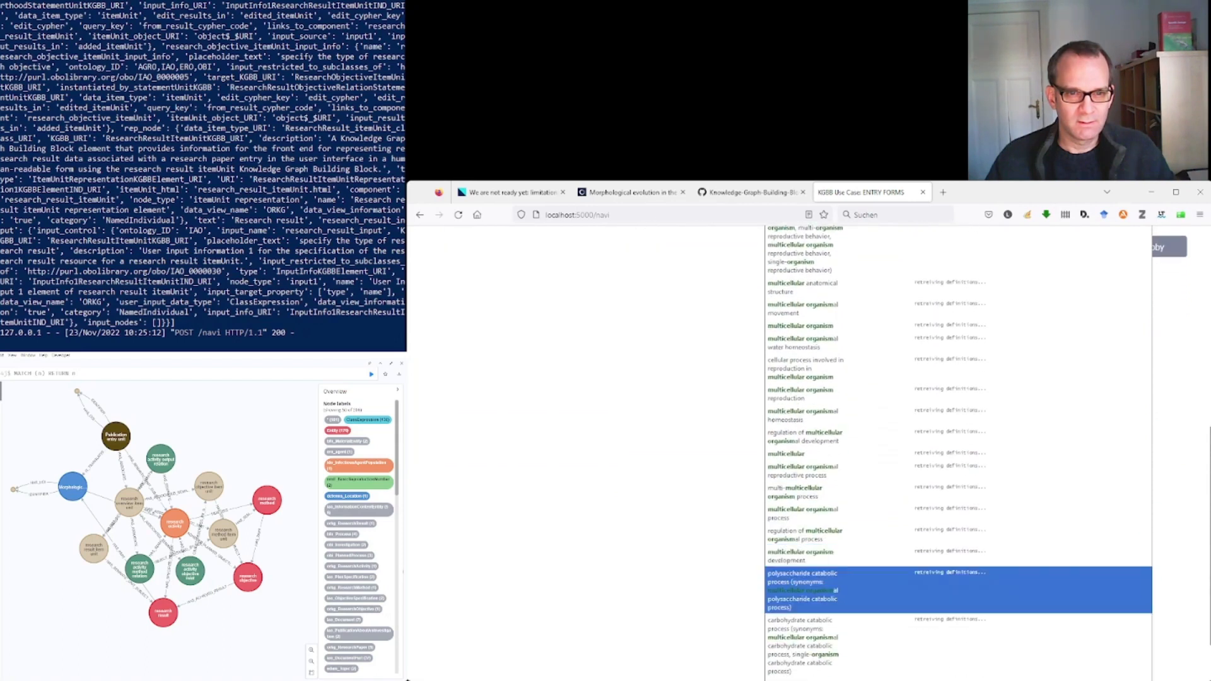
{"action": "key", "text": "Up"}
{"action": "key", "text": "Up"}
{"action": "key", "text": "Up"}
{"action": "key", "text": "Up"}
{"action": "key", "text": "Up"}
{"action": "key", "text": "Up"}
{"action": "key", "text": "Up"}
{"action": "key", "text": "Up"}
{"action": "key", "text": "Up"}
{"action": "key", "text": "Up"}
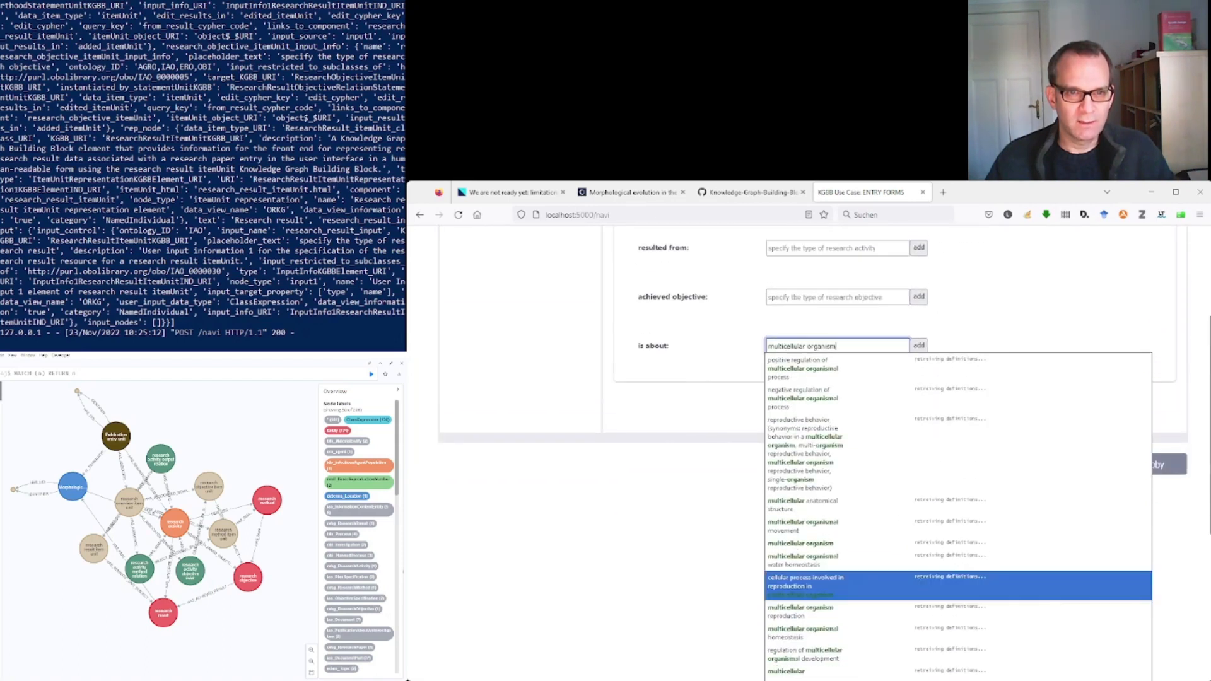
{"action": "key", "text": "Down"}
{"action": "key", "text": "Down"}
{"action": "key", "text": "Down"}
{"action": "key", "text": "Down"}
{"action": "key", "text": "Down"}
{"action": "key", "text": "Down"}
{"action": "key", "text": "Down"}
{"action": "key", "text": "Down"}
{"action": "key", "text": "Down"}
{"action": "key", "text": "Down"}
{"action": "key", "text": "Down"}
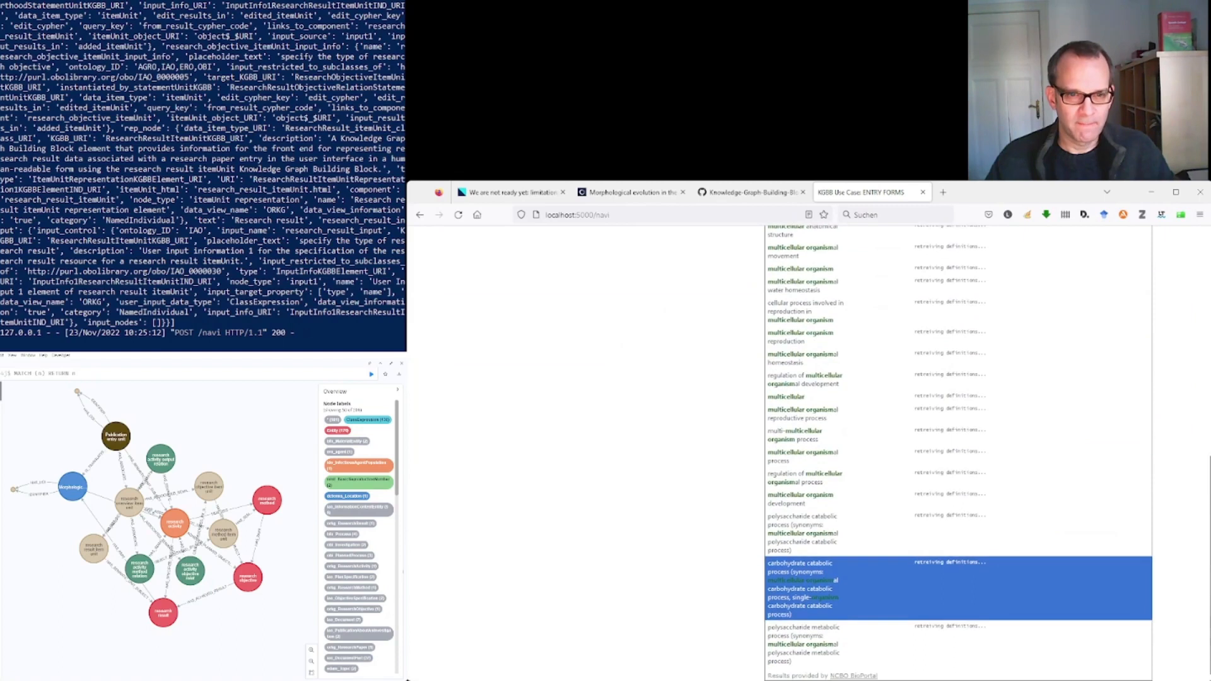
{"action": "key", "text": "Up"}
{"action": "key", "text": "Up"}
{"action": "key", "text": "Up"}
{"action": "key", "text": "Up"}
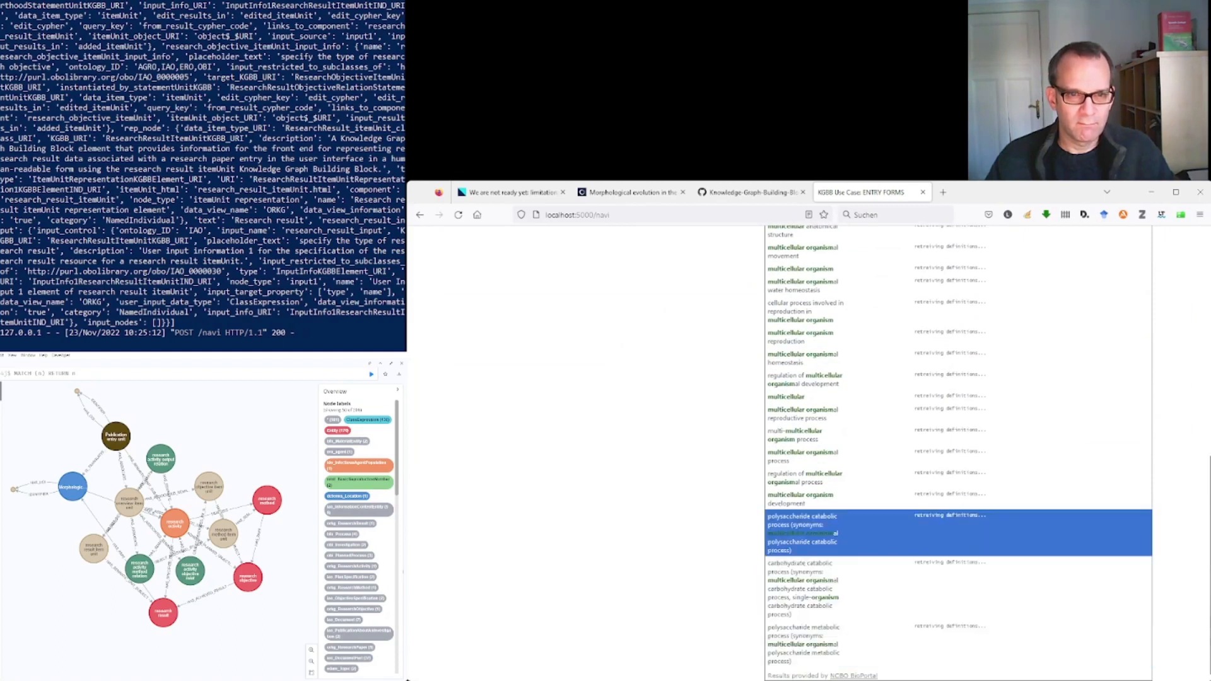
{"action": "key", "text": "Up"}
{"action": "key", "text": "Up"}
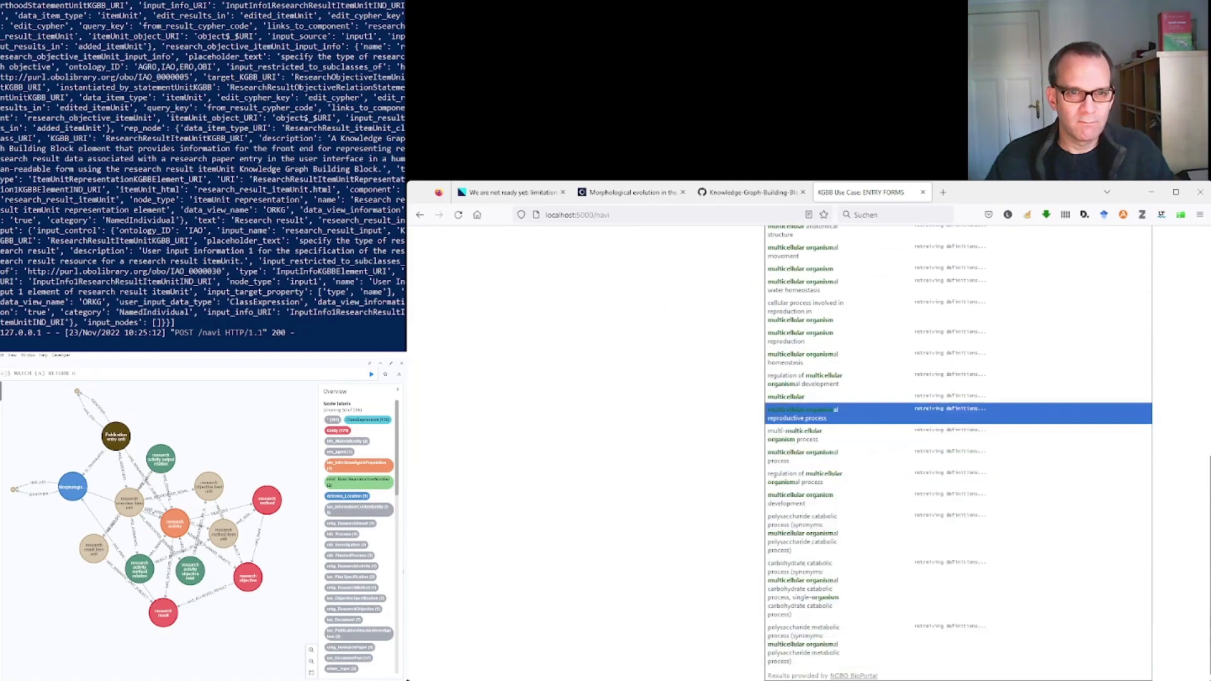
{"action": "key", "text": "Up"}
{"action": "key", "text": "Up"}
{"action": "key", "text": "Up"}
{"action": "key", "text": "Up"}
{"action": "key", "text": "Up"}
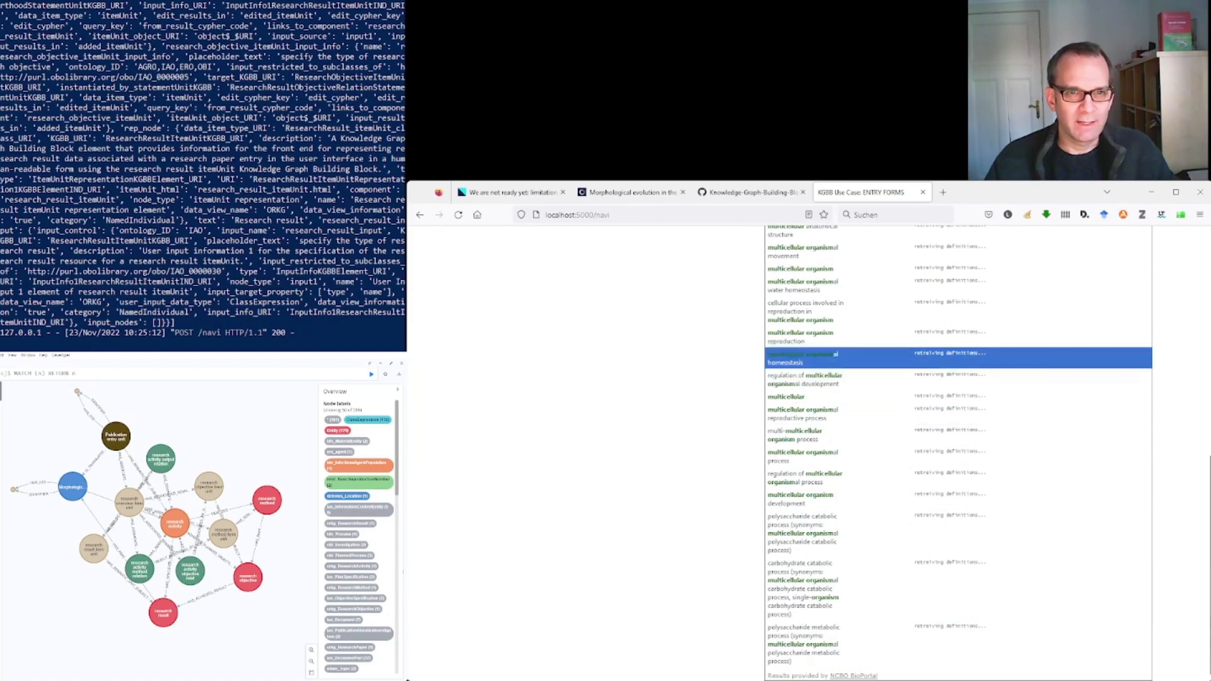
{"action": "key", "text": "Up"}
{"action": "key", "text": "Up"}
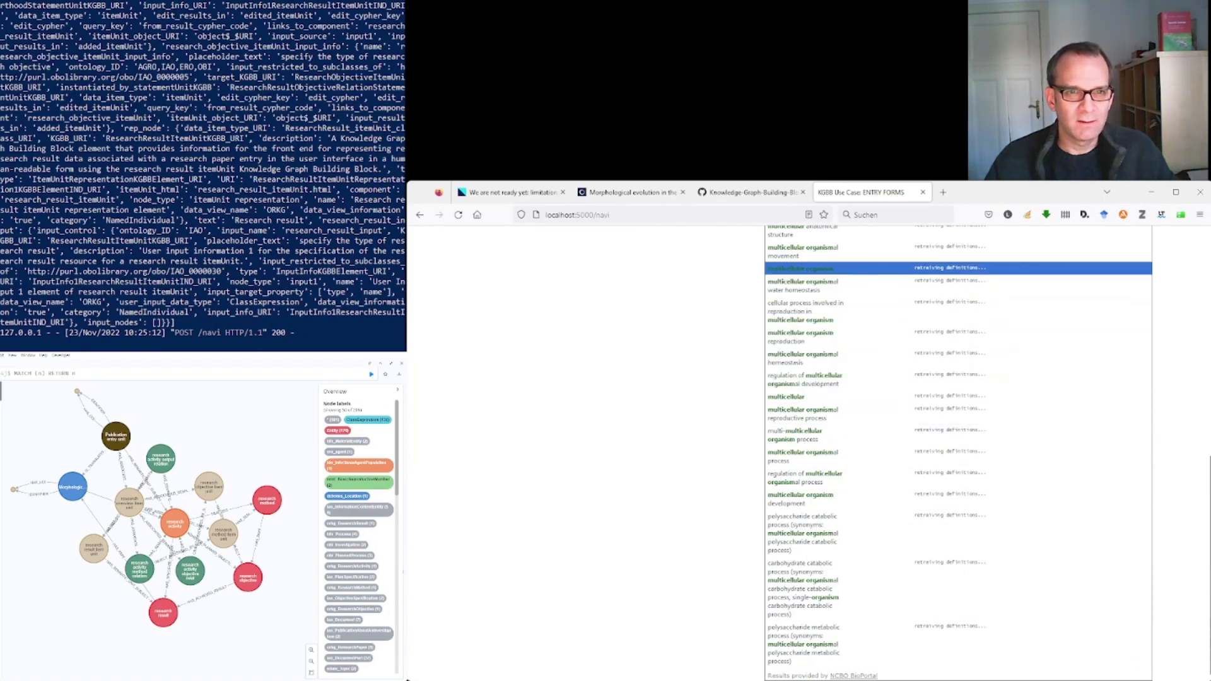
{"action": "key", "text": "Return"}
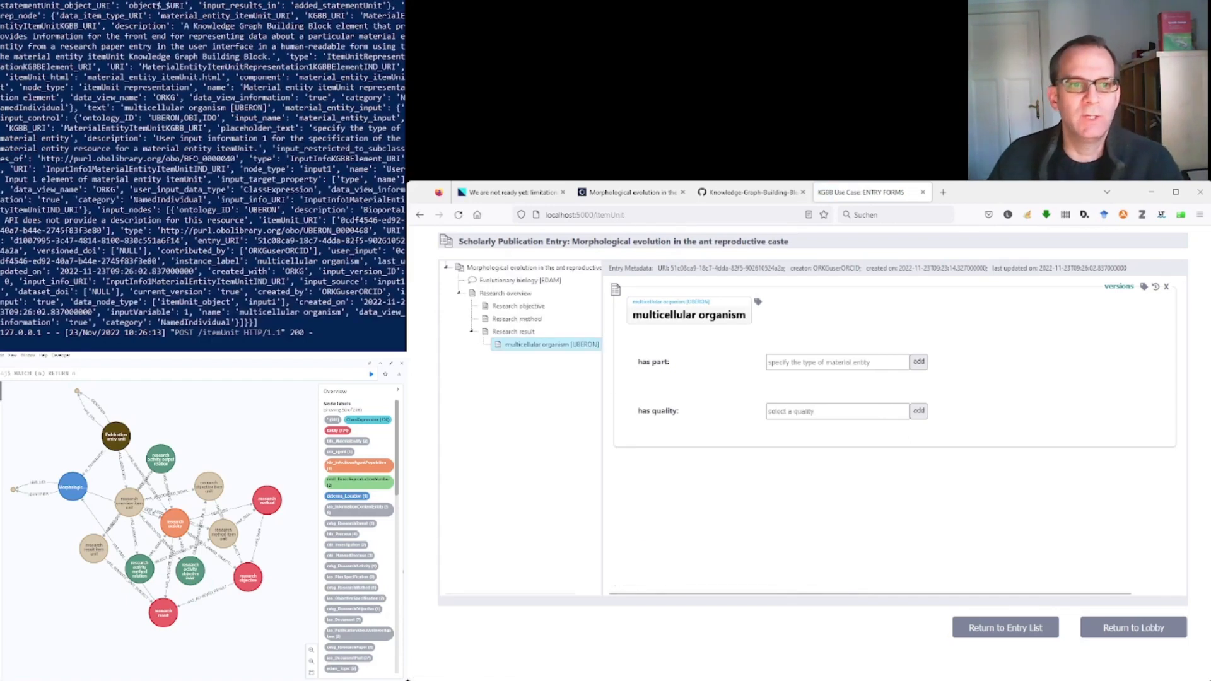
Step: Add the OMIT term Basic Reproduction Number as a quality of the multicellular organism
{"action": "left_click", "coordinate": [820, 411]}
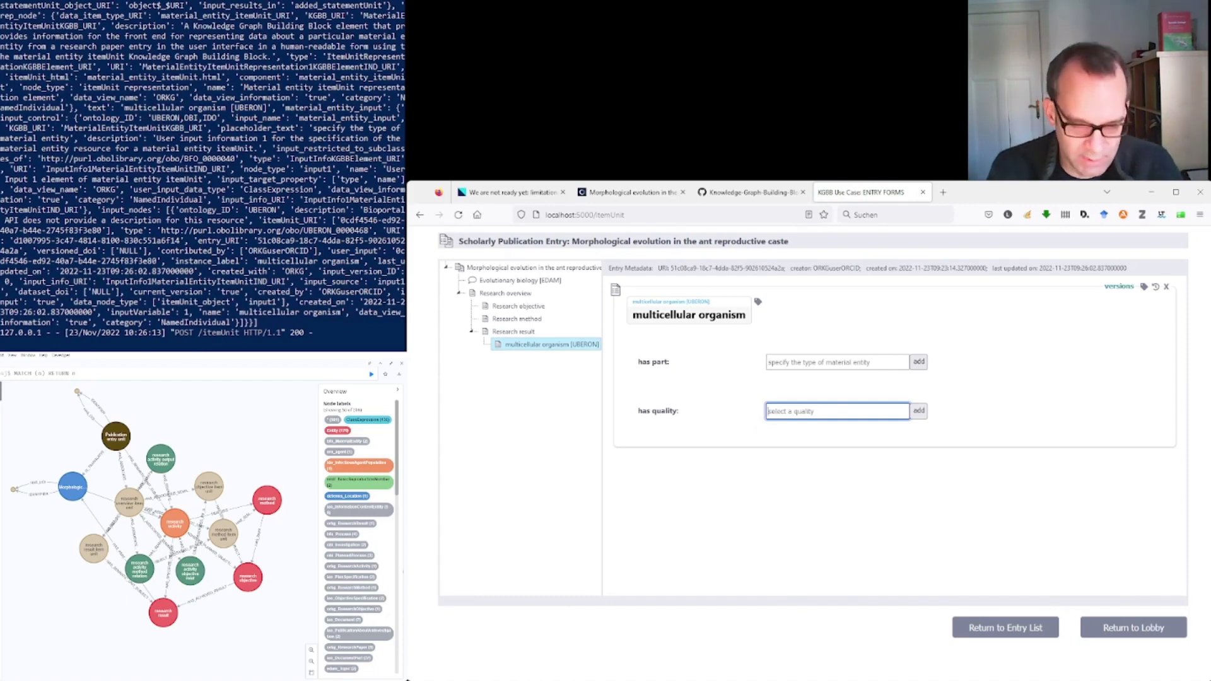
{"action": "type", "text": "basic repro"}
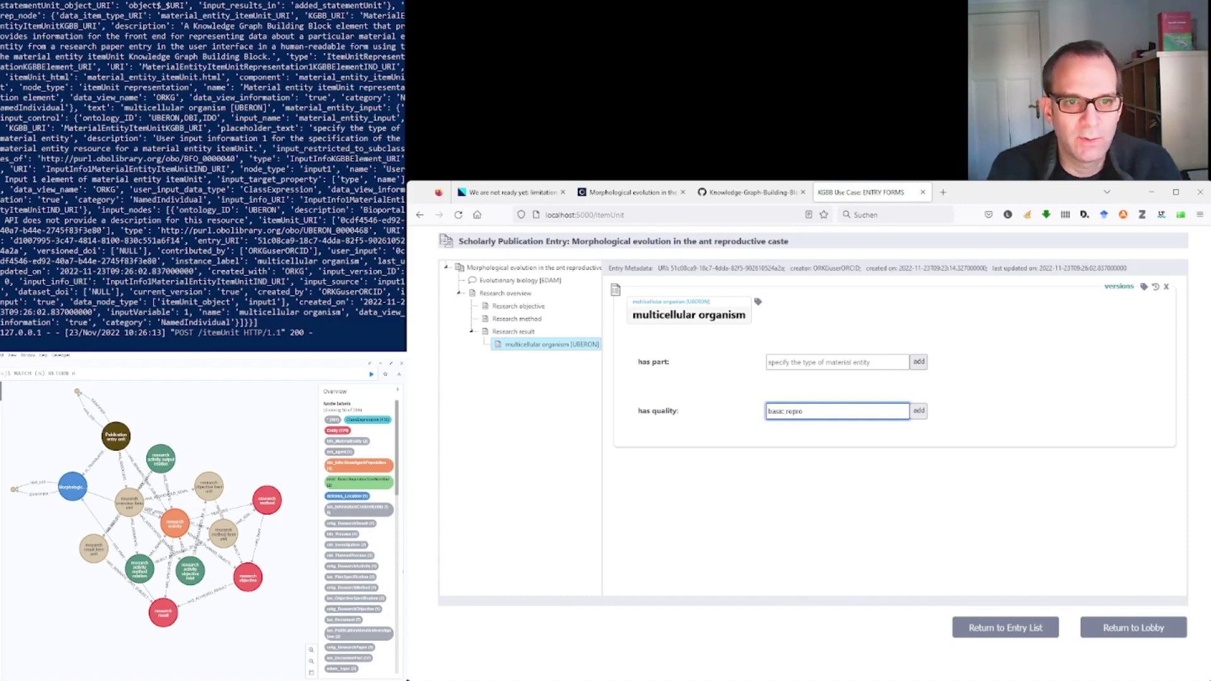
{"action": "type", "text": "duction number"}
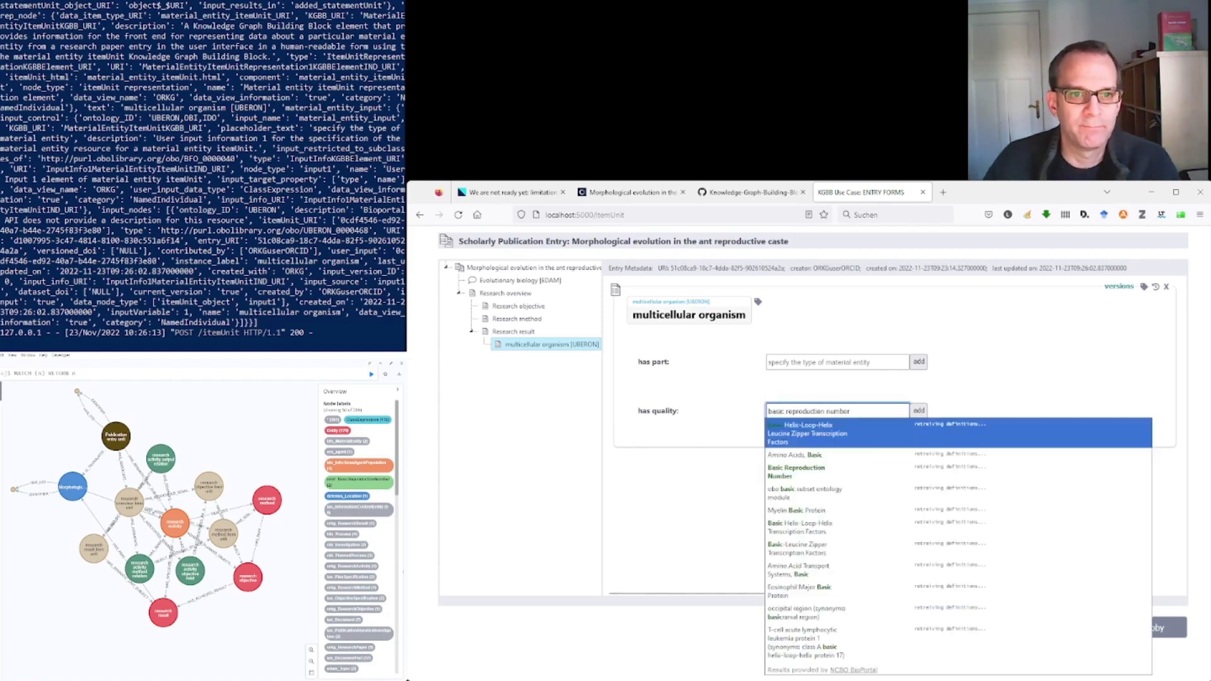
{"action": "left_click", "coordinate": [811, 425]}
{"action": "left_click", "coordinate": [918, 411]}
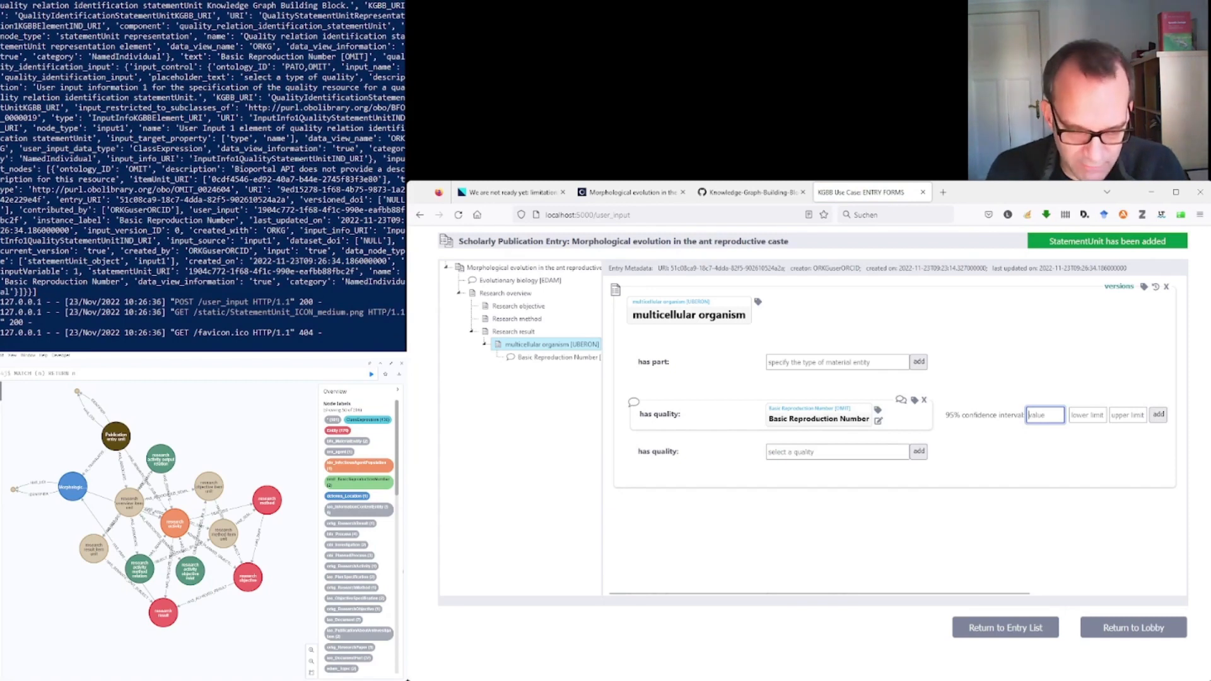
Step: Add a Basic Reproduction Number measurement of 3.4 with a 95% confidence interval from 3.2 to 3.6
{"action": "type", "text": "3.4"}
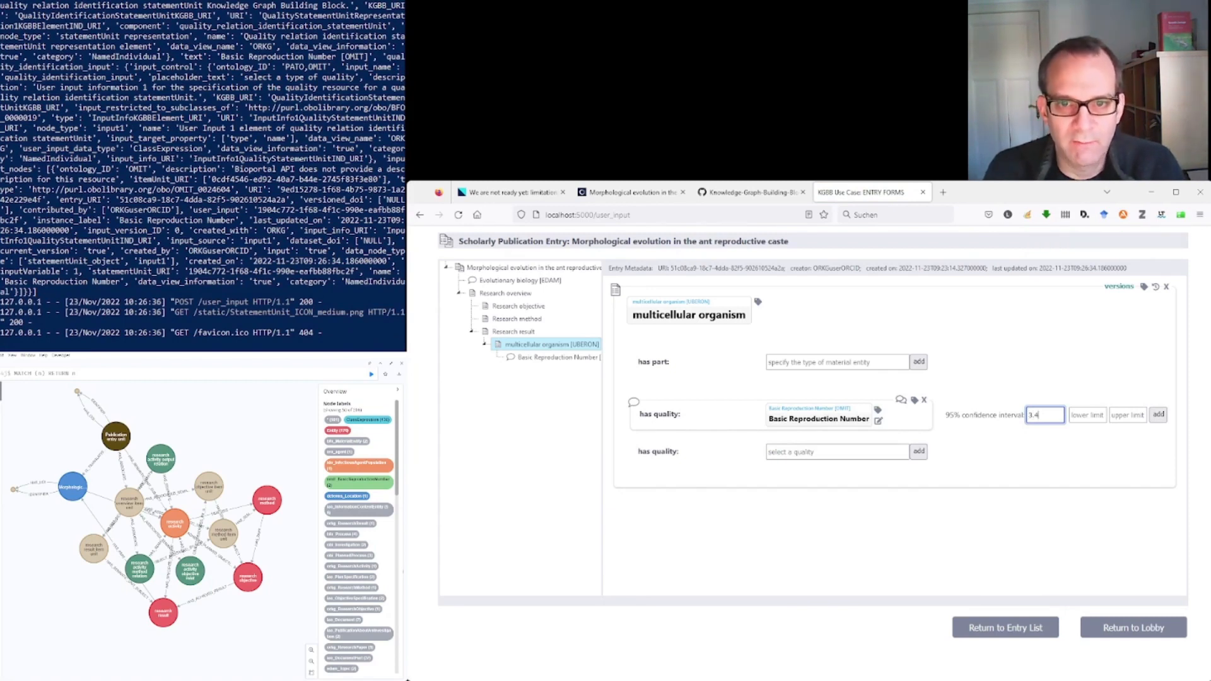
{"action": "key", "text": "Tab"}
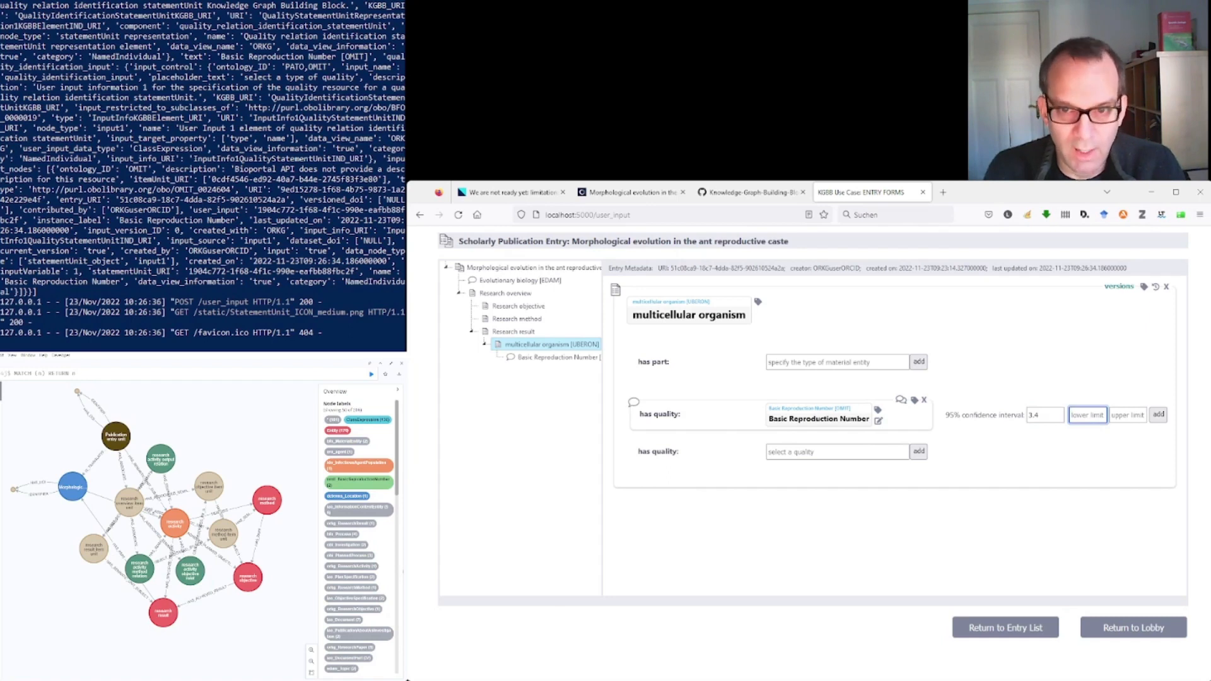
{"action": "type", "text": "3.2"}
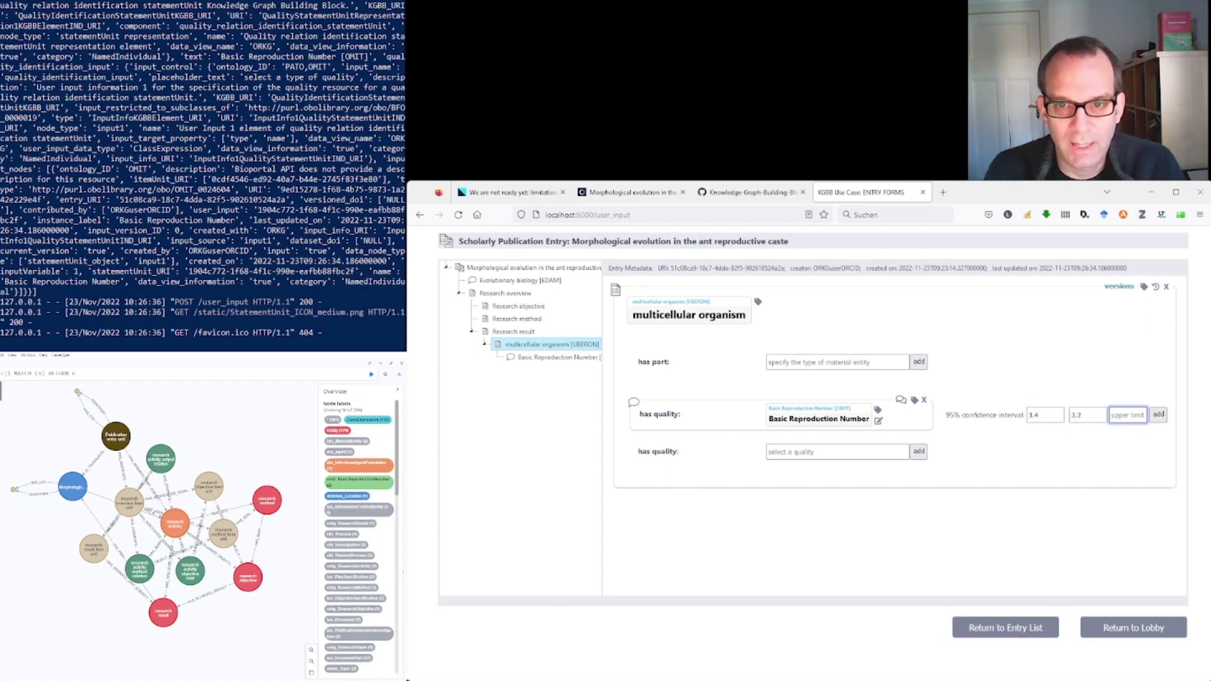
{"action": "type", "text": "4"}
{"action": "key", "text": "BackSpace"}
{"action": "type", "text": "3.6"}
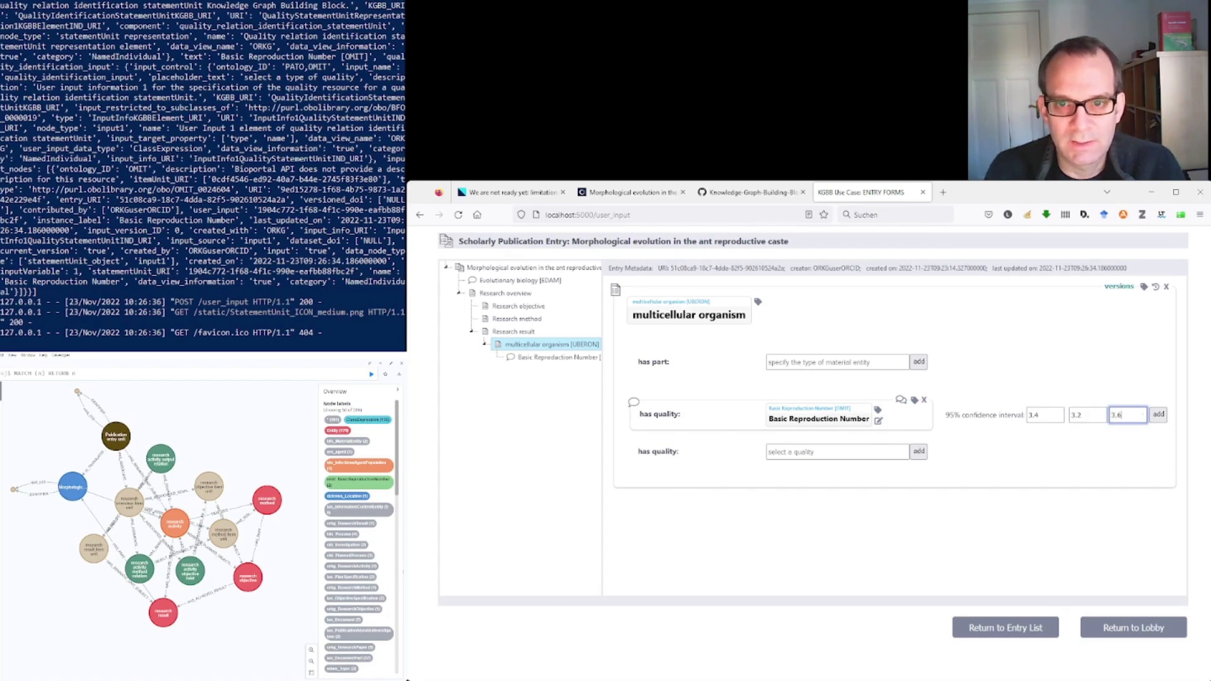
{"action": "left_click", "coordinate": [1158, 414]}
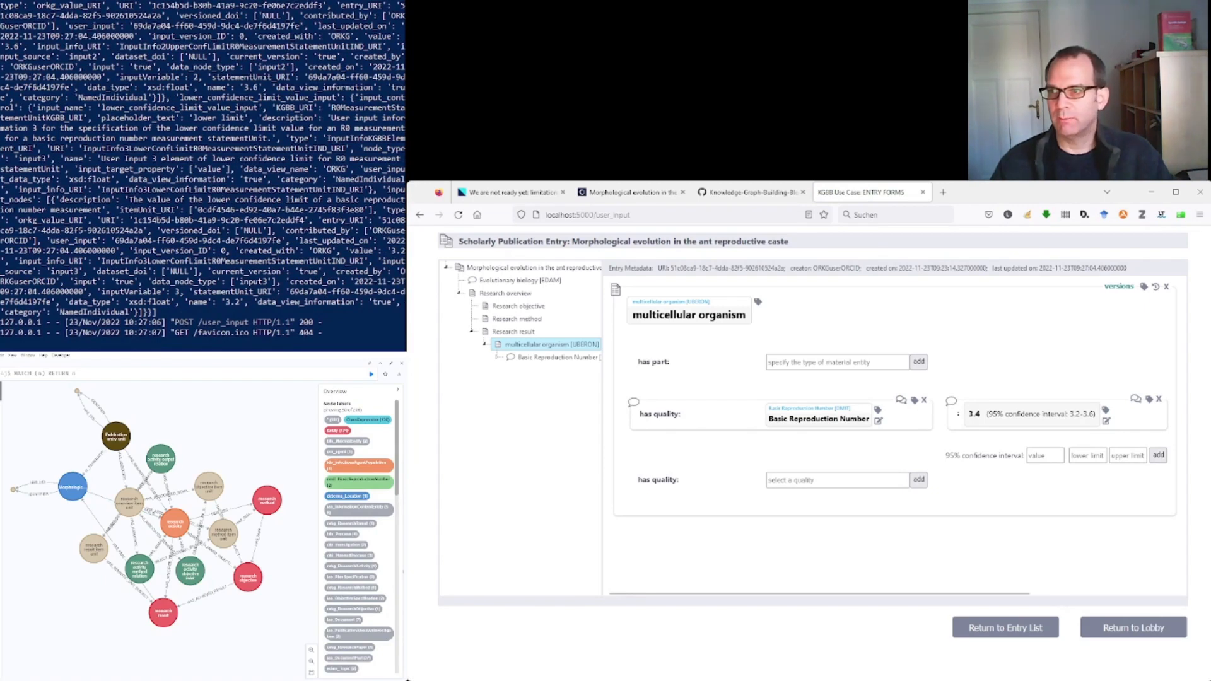
Step: Rerun the graph query and examine the nodes for the Basic Reproduction Number, its measured value and its confidence limits
{"action": "left_click", "coordinate": [372, 374]}
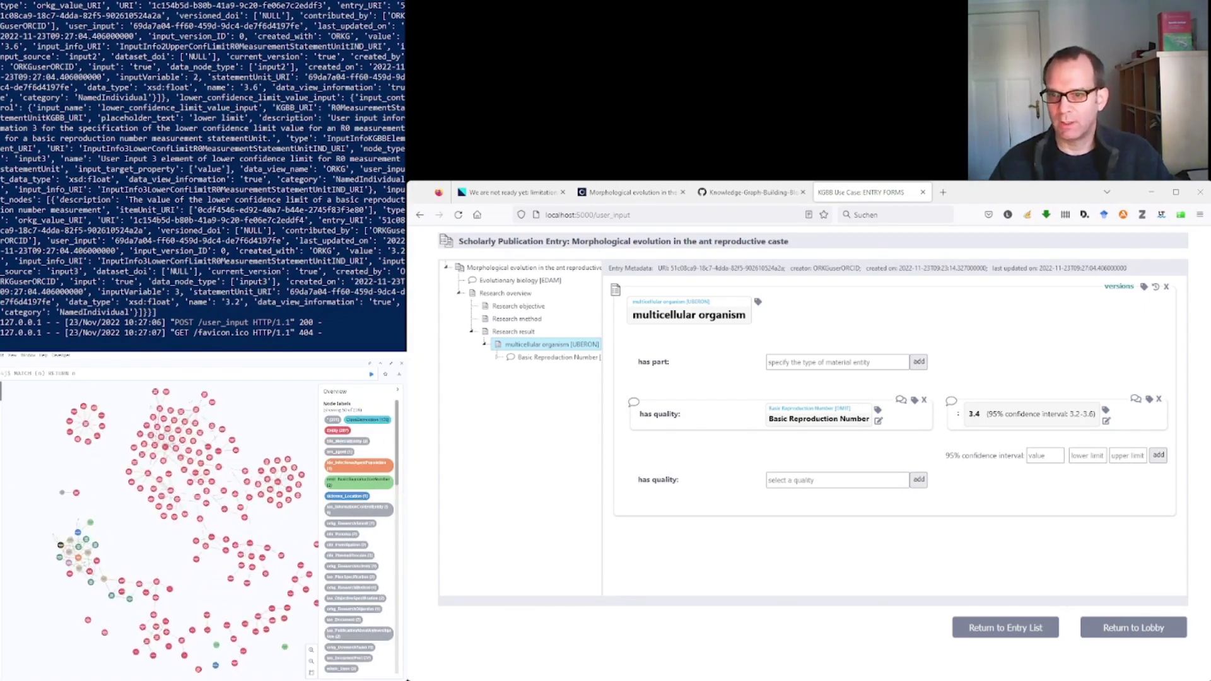
{"action": "left_click_drag", "start_coordinate": [117, 519], "coordinate": [116, 465]}
{"action": "scroll", "coordinate": [116, 465], "scroll_direction": "up", "scroll_amount": 2}
{"action": "mouse_move", "coordinate": [78, 507]}
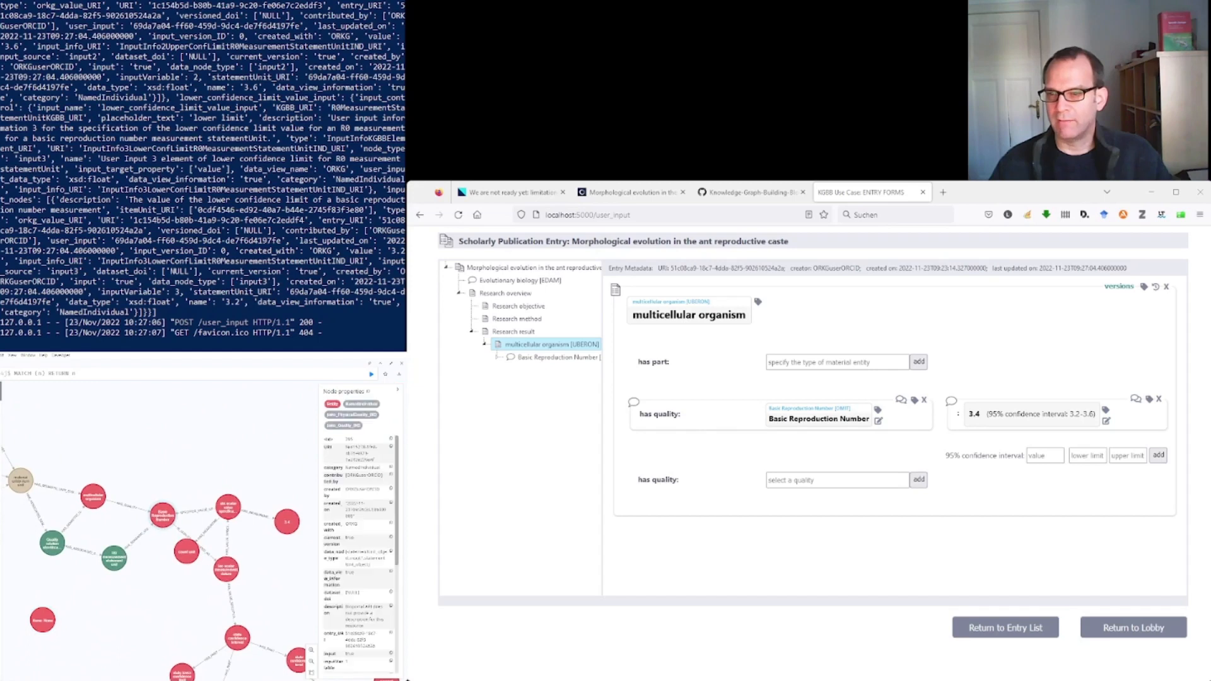
{"action": "left_click_drag", "start_coordinate": [148, 470], "coordinate": [129, 493]}
{"action": "mouse_move", "coordinate": [130, 546]}
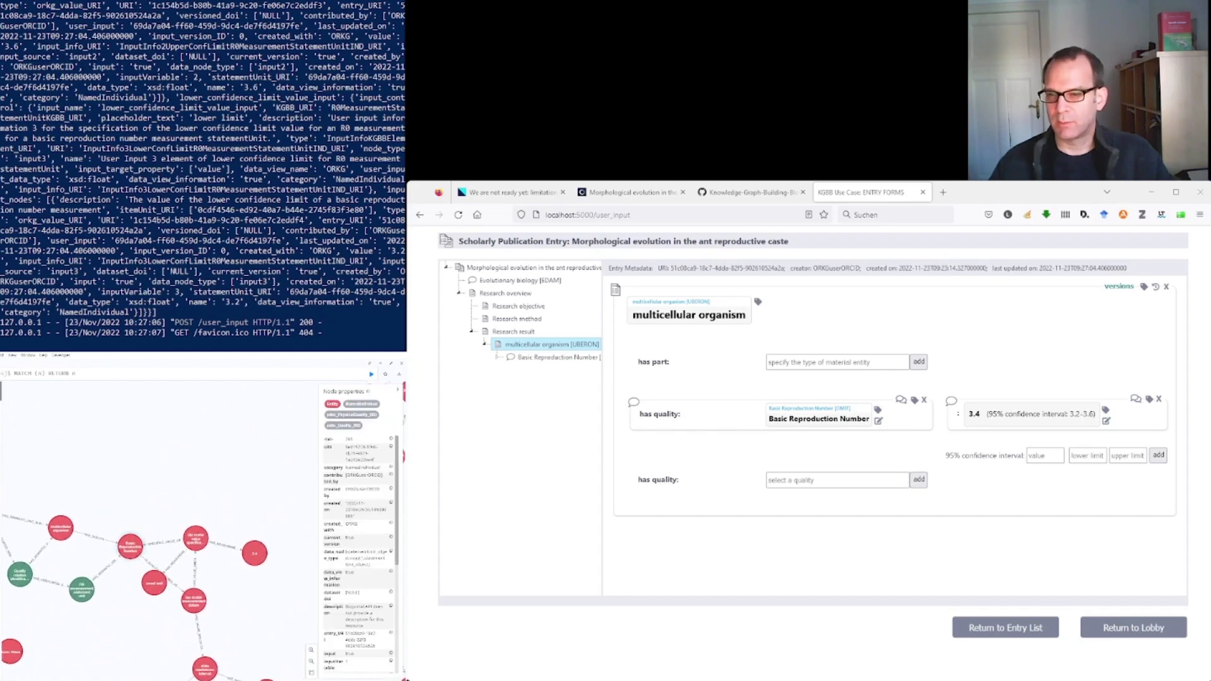
{"action": "left_click_drag", "start_coordinate": [126, 605], "coordinate": [75, 504]}
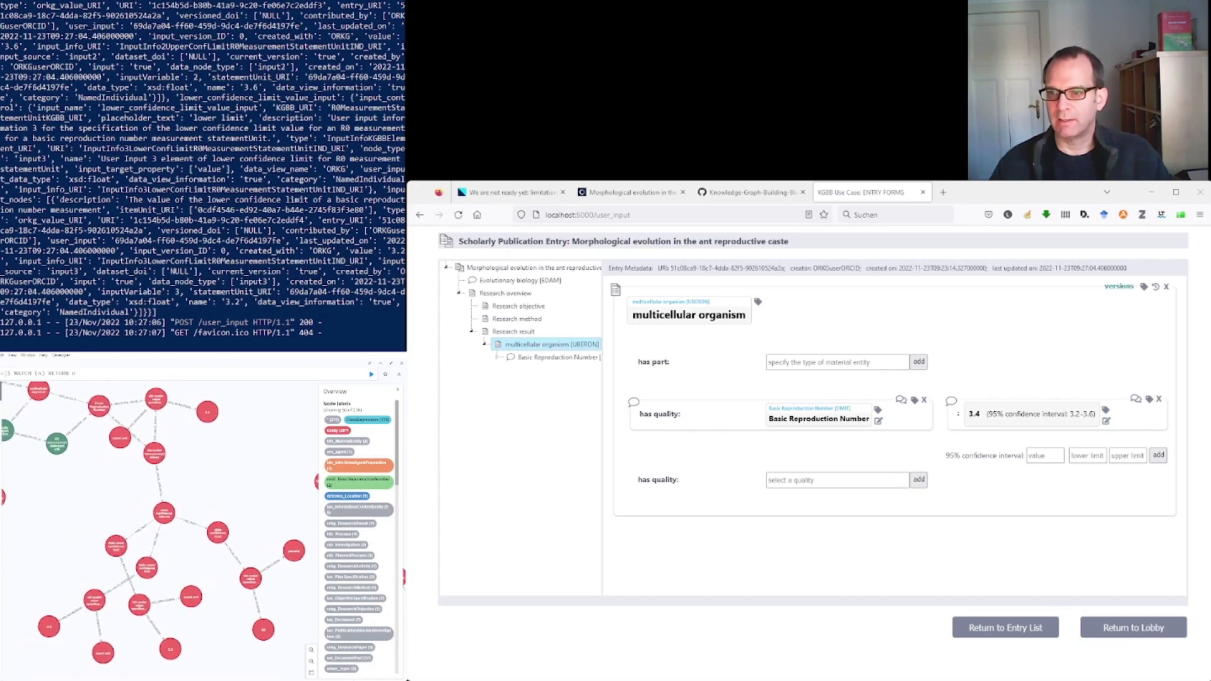
{"action": "mouse_move", "coordinate": [207, 412]}
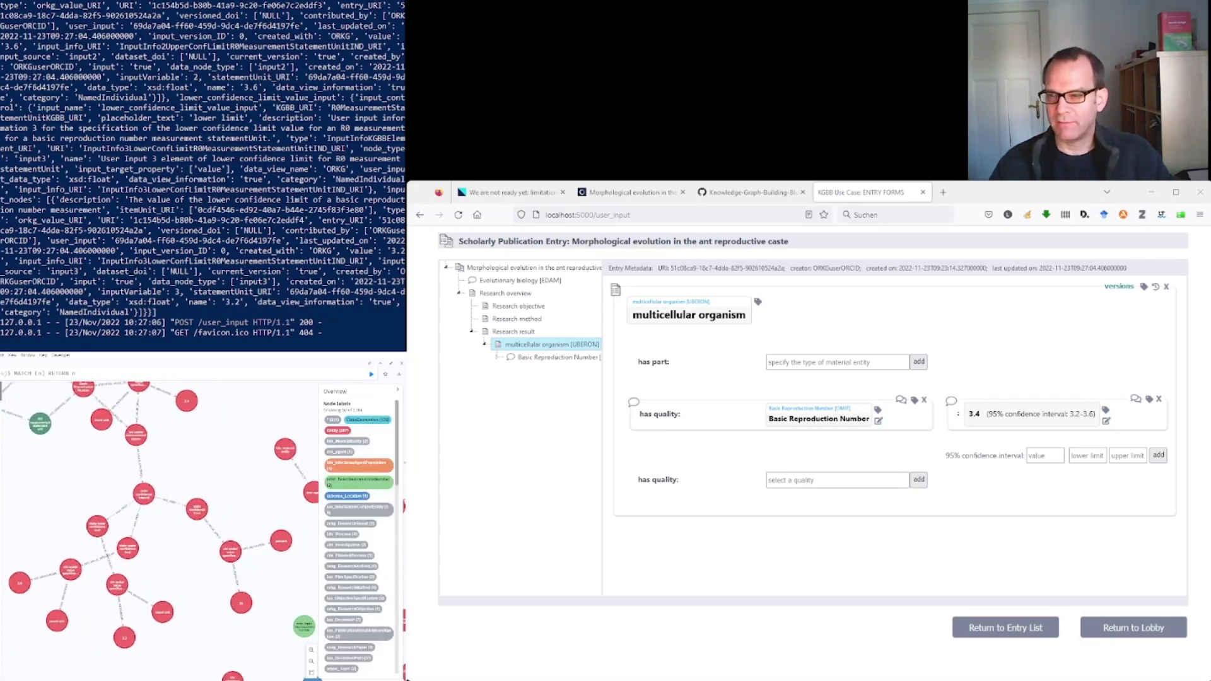
{"action": "mouse_move", "coordinate": [240, 603]}
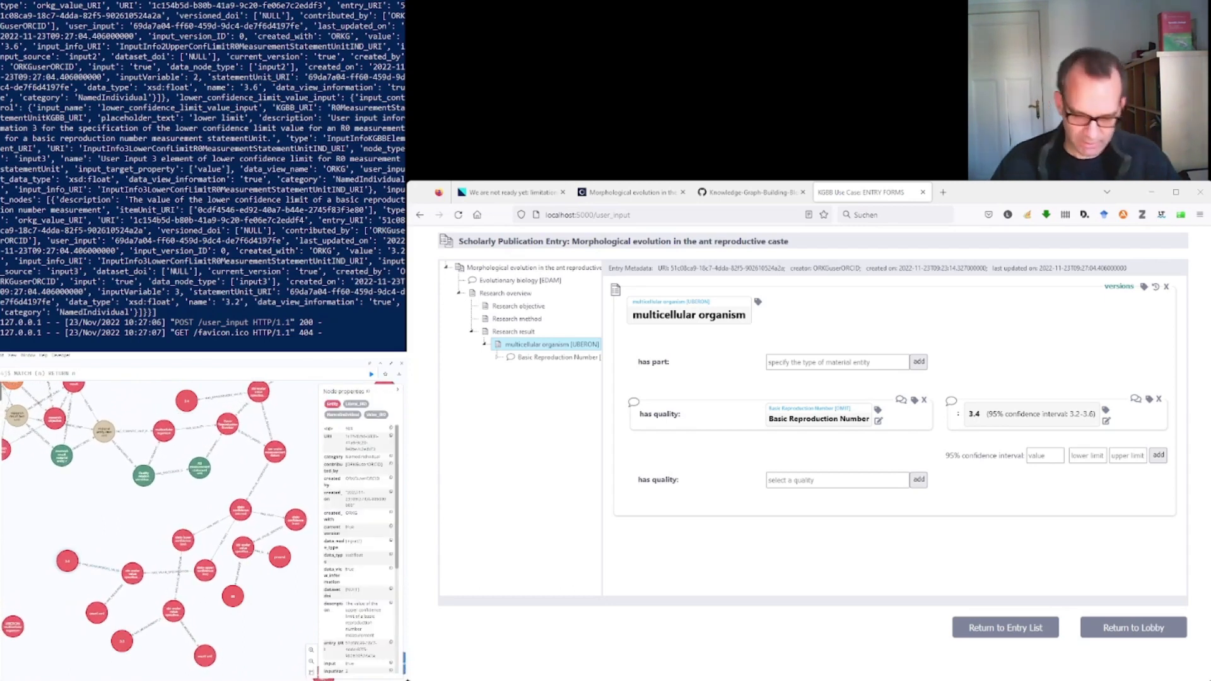
Step: Delete the Basic Reproduction Number quality from the multicellular organism and inspect the properties of its measurement statement unit node in the graph
{"action": "left_click", "coordinate": [533, 268]}
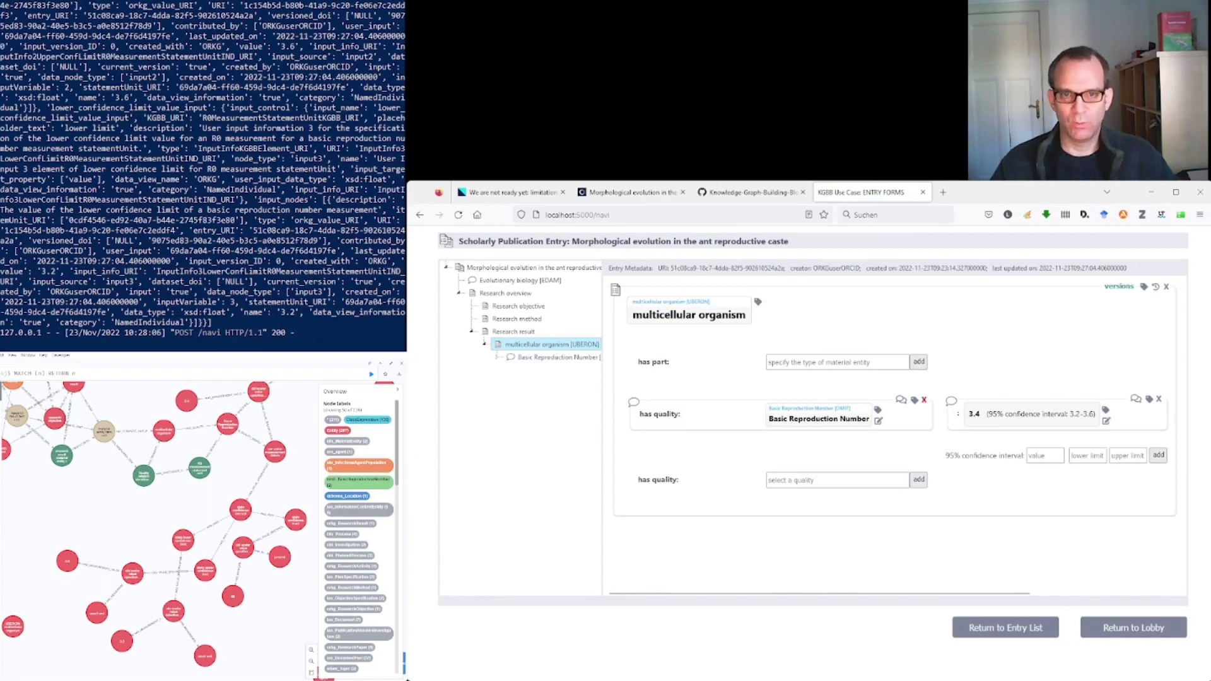
{"action": "left_click", "coordinate": [924, 399]}
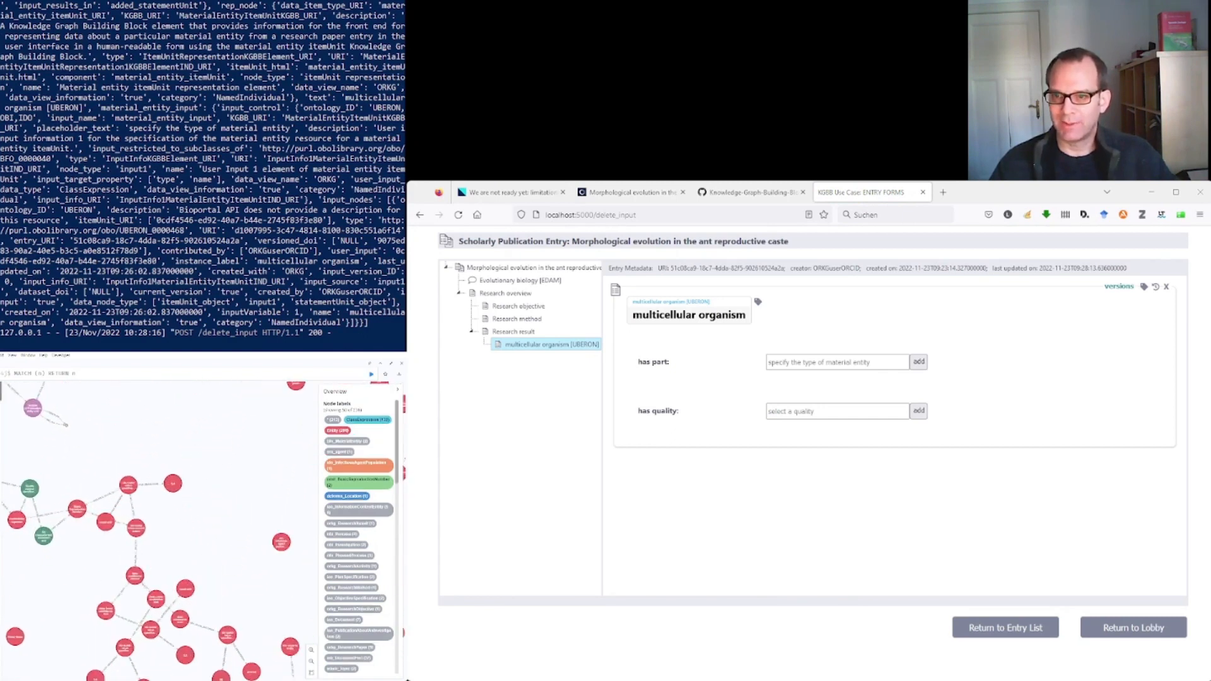
{"action": "left_click", "coordinate": [58, 500]}
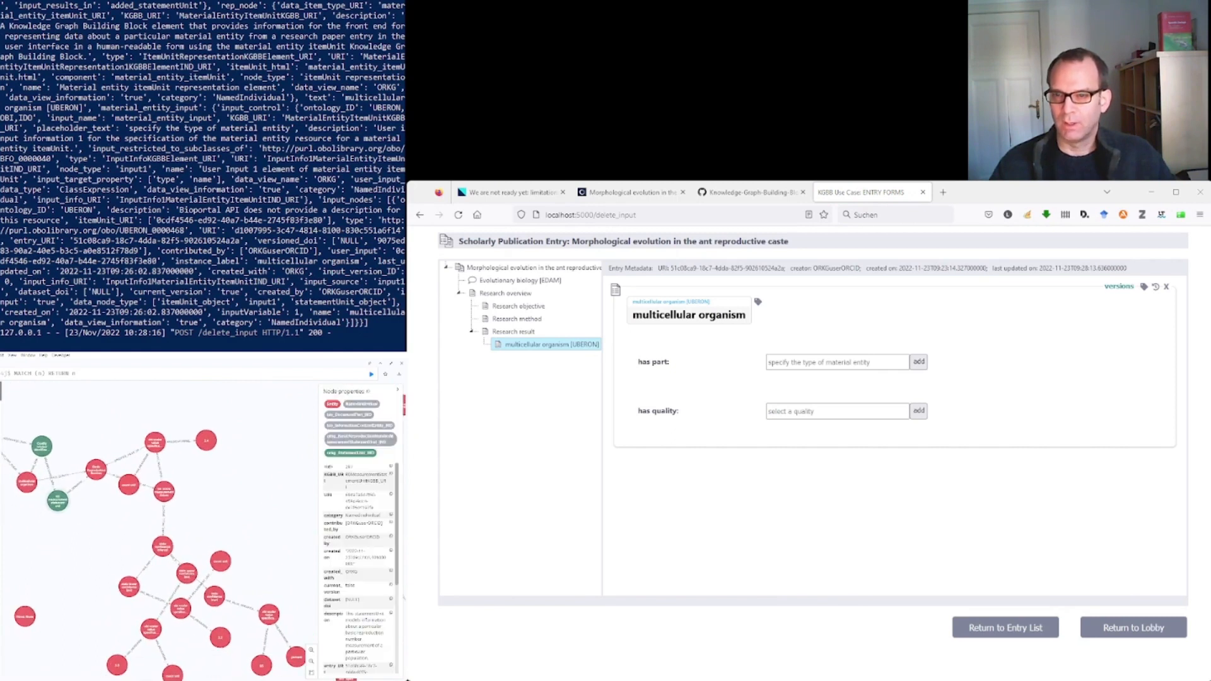
Step: Compare the current-version property of the deleted Basic Reproduction Number's quality identification and measurement statement unit nodes in the graph
{"action": "left_click", "coordinate": [57, 500]}
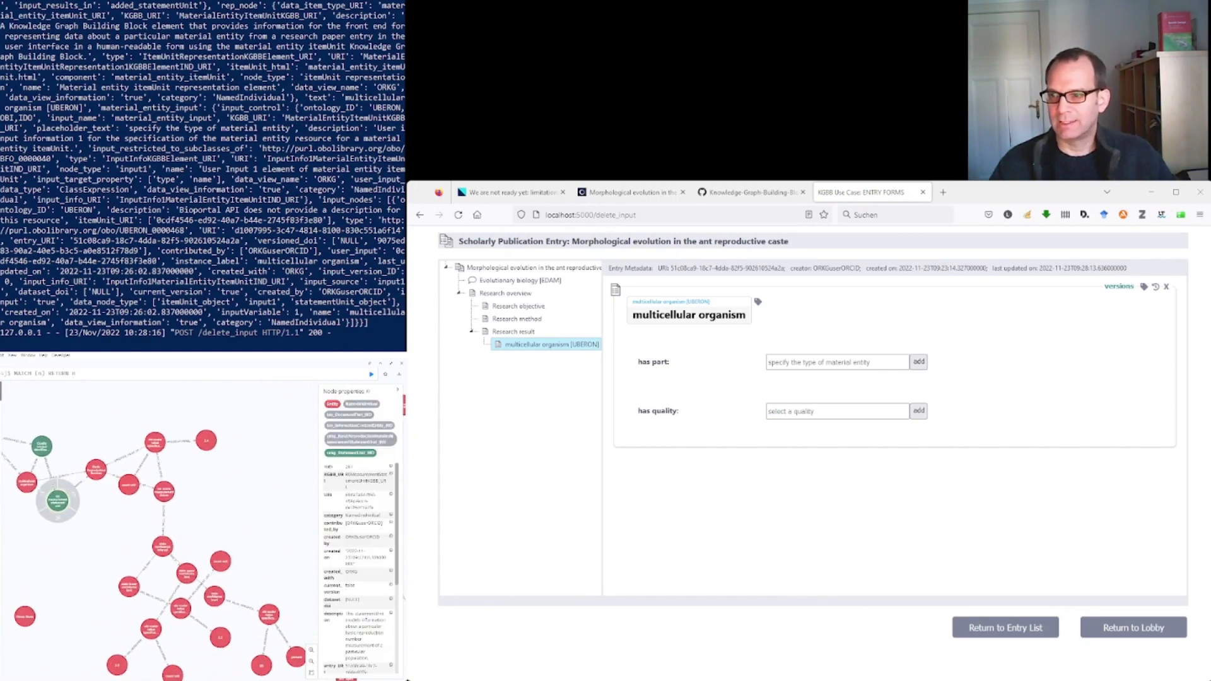
{"action": "double_click", "coordinate": [333, 588]}
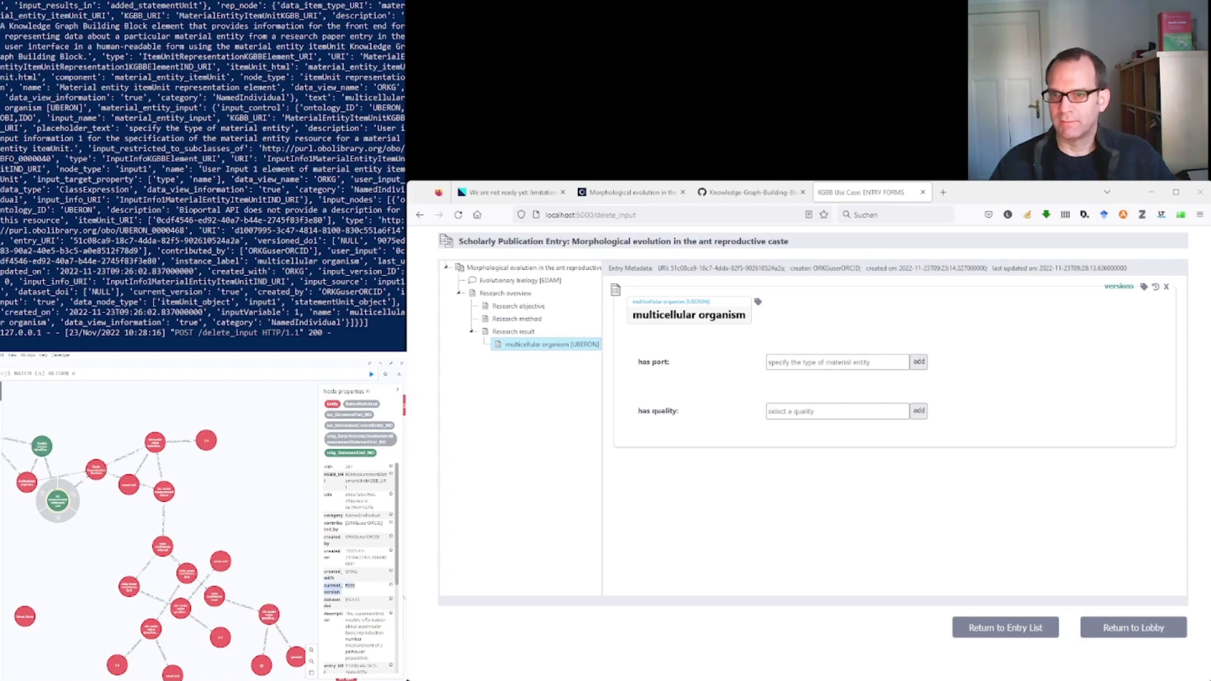
{"action": "left_click", "coordinate": [42, 446]}
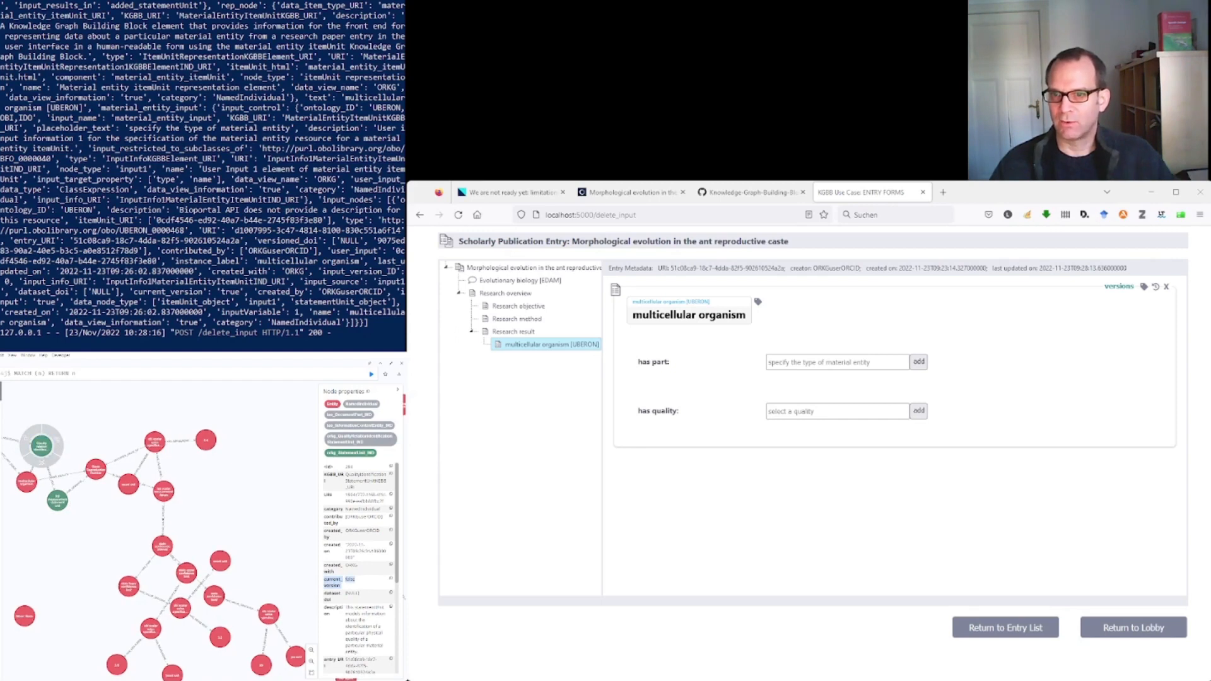
{"action": "left_click", "coordinate": [58, 500]}
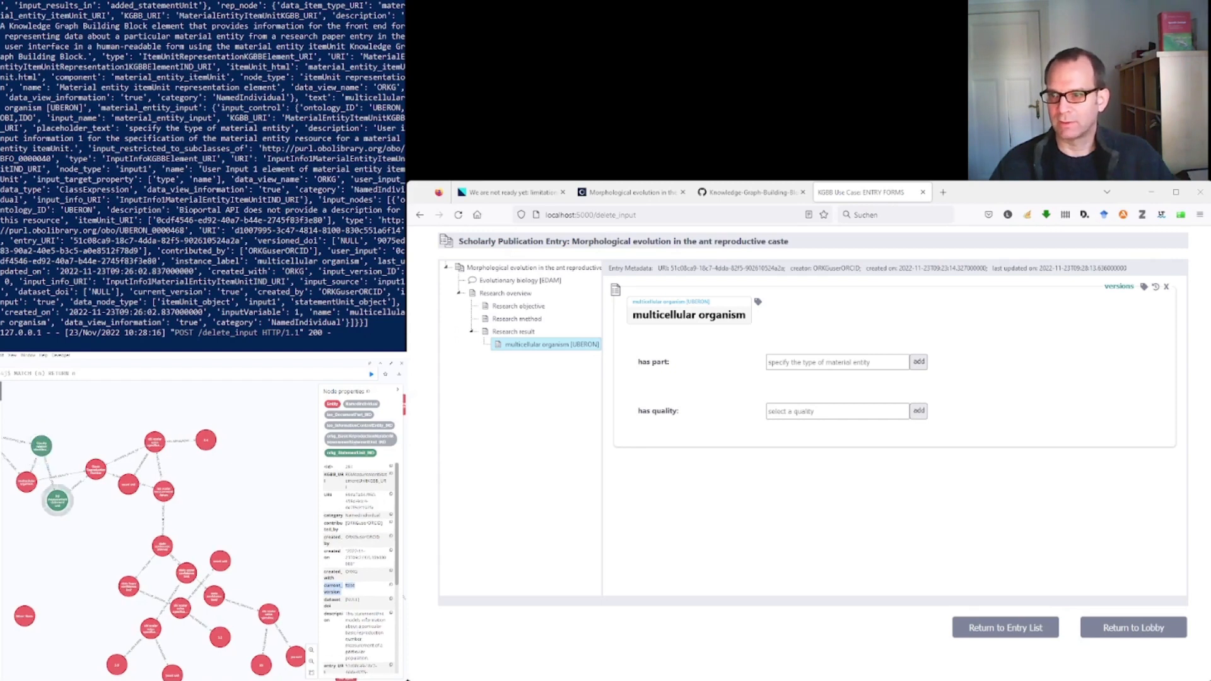
{"action": "left_click", "coordinate": [41, 445]}
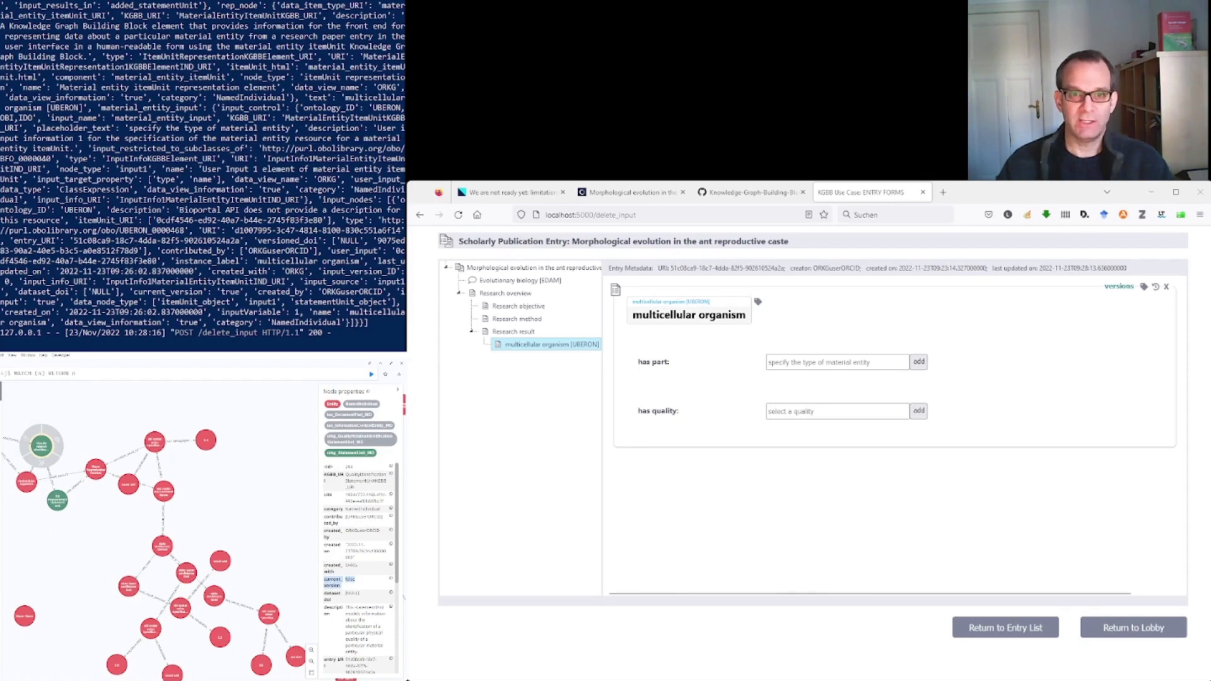
Step: Add the PATO term weight as a quality of the multicellular organism
{"action": "left_click", "coordinate": [836, 411]}
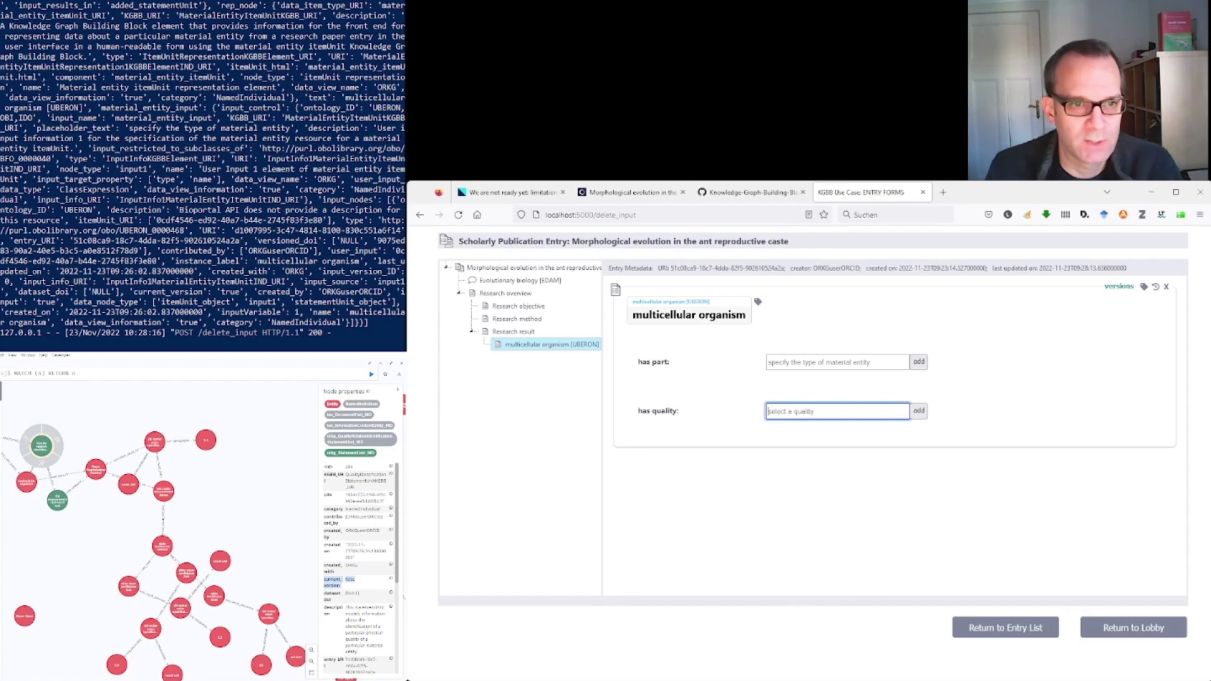
{"action": "type", "text": "weight"}
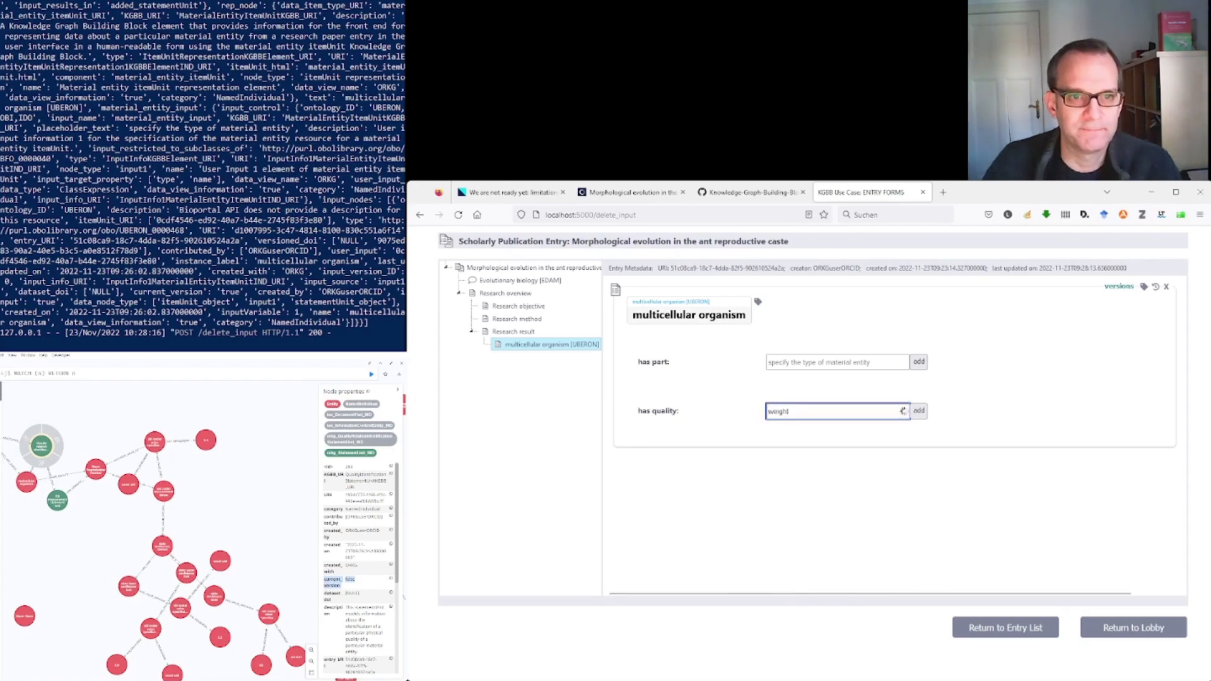
{"action": "key", "text": "Up"}
{"action": "key", "text": "Up"}
{"action": "key", "text": "Up"}
{"action": "key", "text": "Return"}
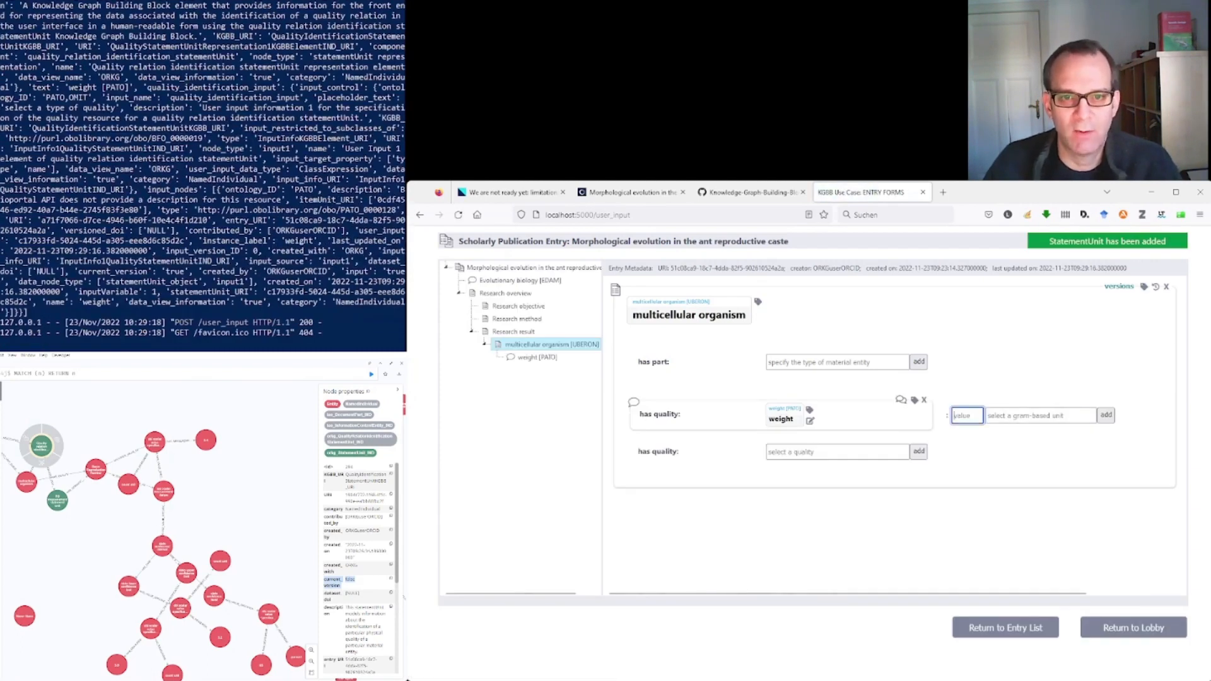
Step: Add a measurement of 1.5 milligram to the multicellular organism's weight quality
{"action": "type", "text": "1.5"}
{"action": "key", "text": "Tab"}
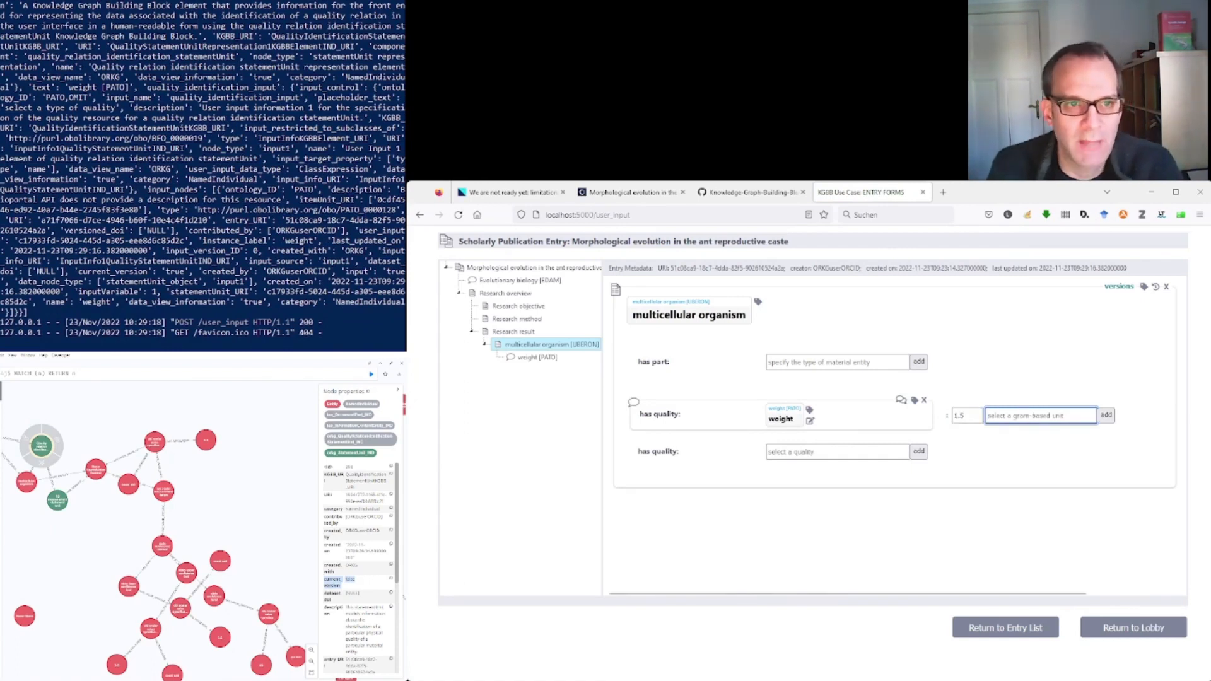
{"action": "type", "text": "m"}
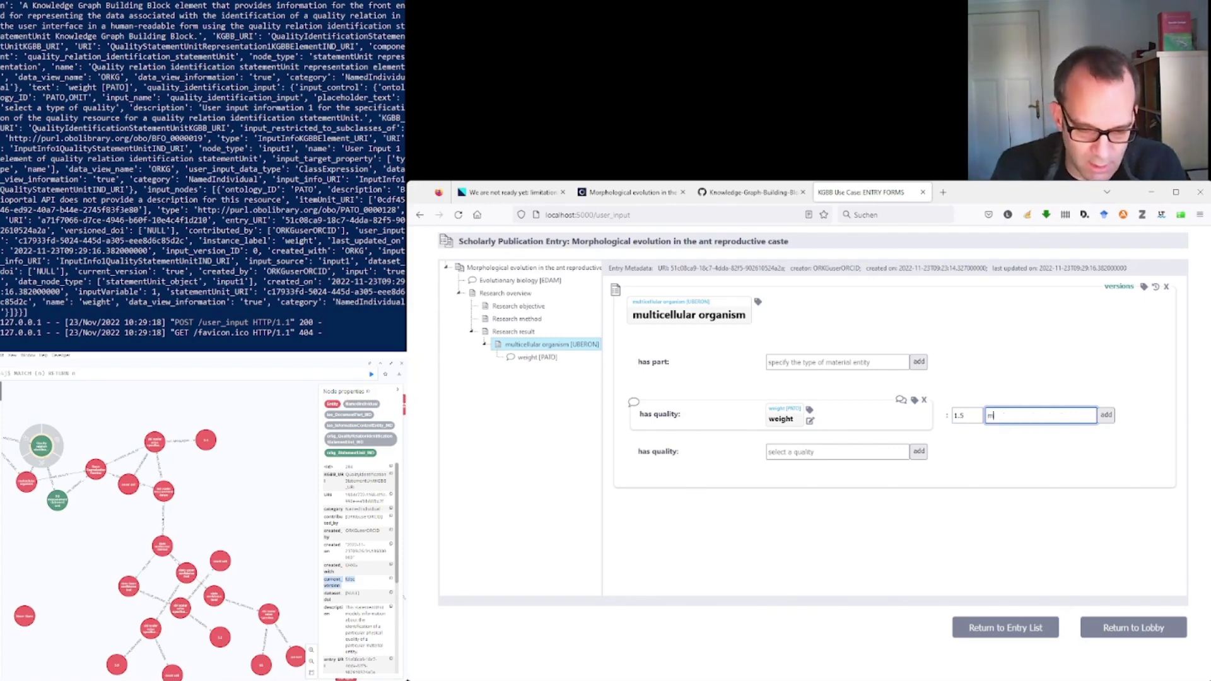
{"action": "type", "text": "illigram"}
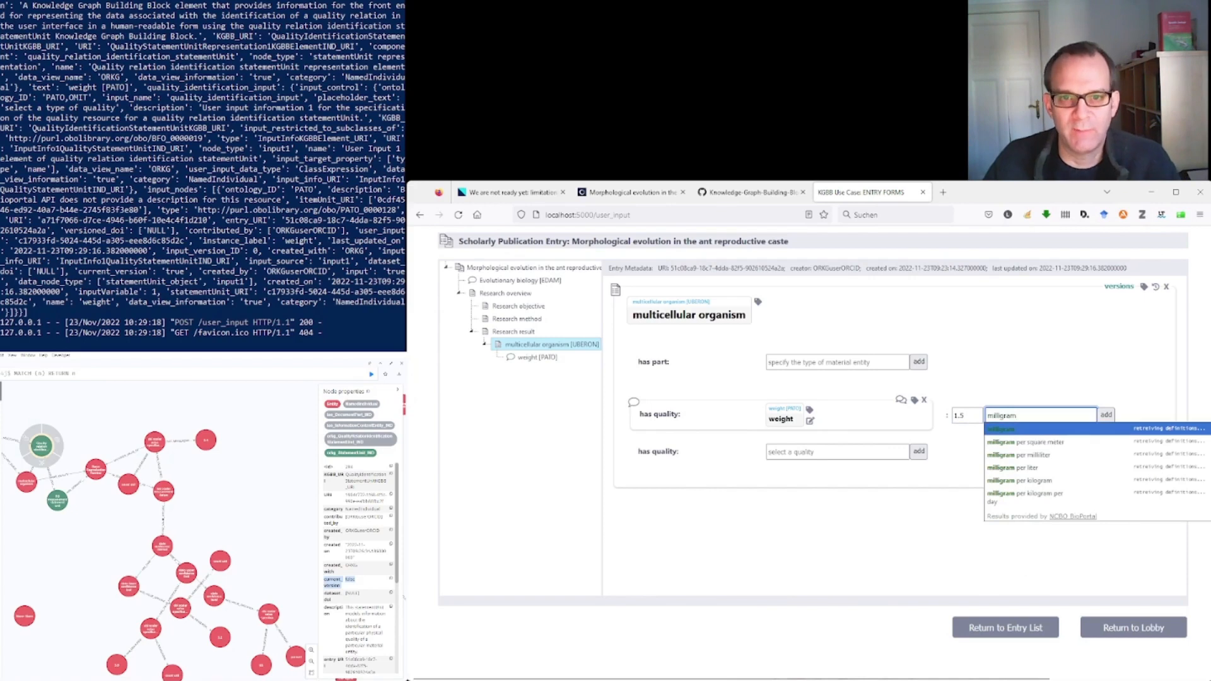
{"action": "key", "text": "Return"}
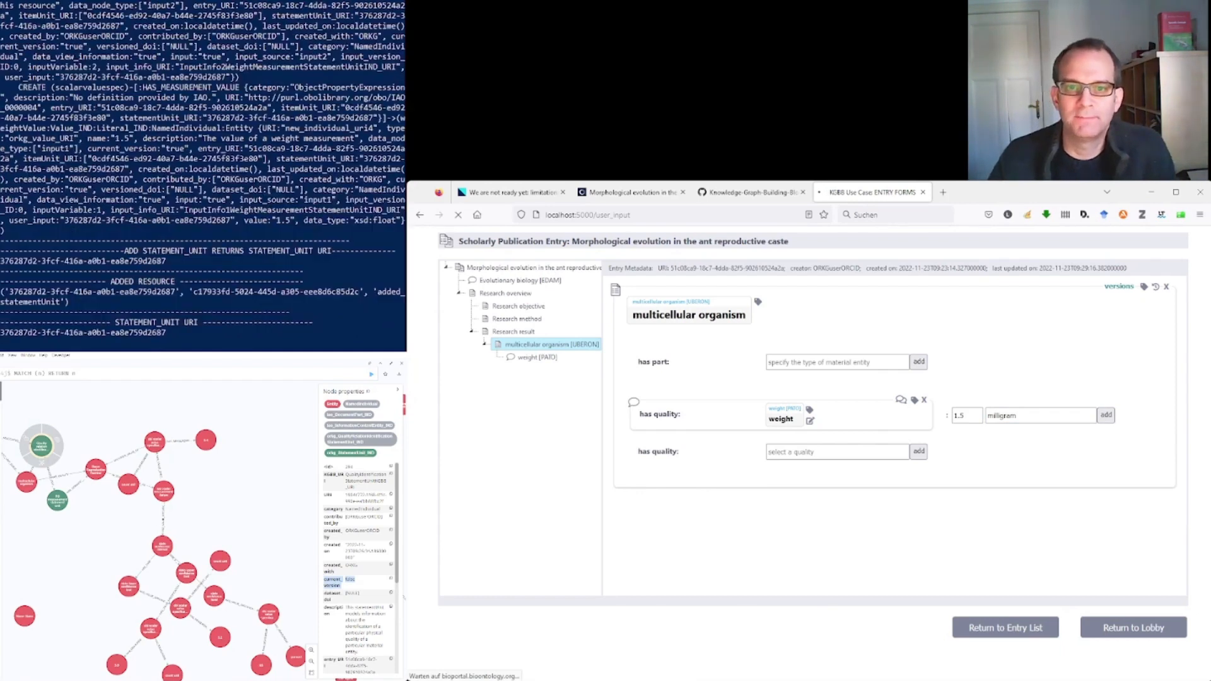
Step: Rerun the graph query and examine the weight node with its connected measurement datum, value and unit nodes
{"action": "left_click", "coordinate": [371, 374]}
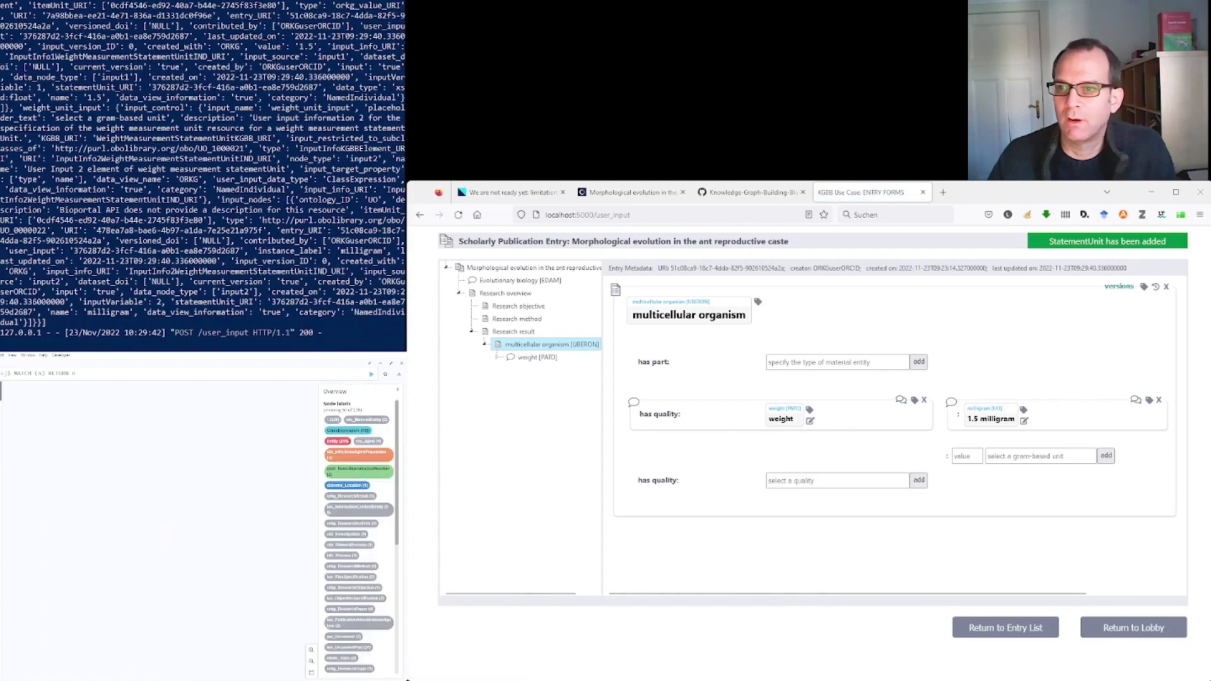
{"action": "scroll", "coordinate": [129, 627], "scroll_direction": "up", "scroll_amount": 7}
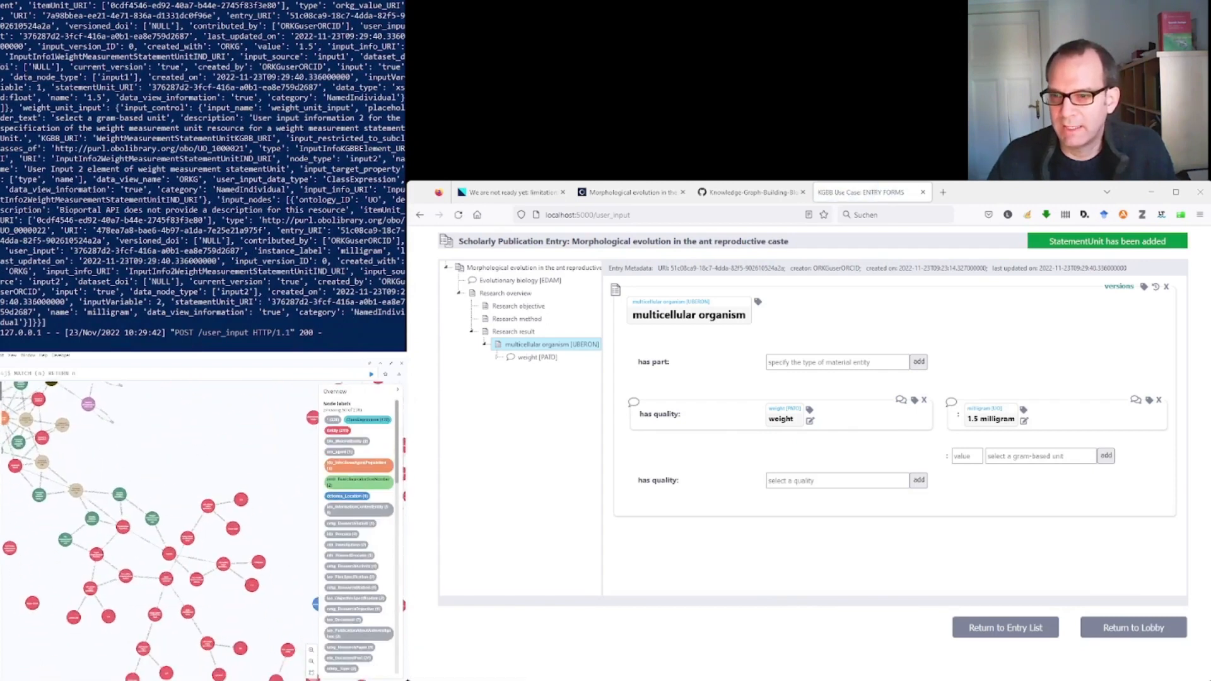
{"action": "scroll", "coordinate": [130, 627], "scroll_direction": "up", "scroll_amount": 1}
{"action": "left_click_drag", "start_coordinate": [130, 627], "coordinate": [141, 593]}
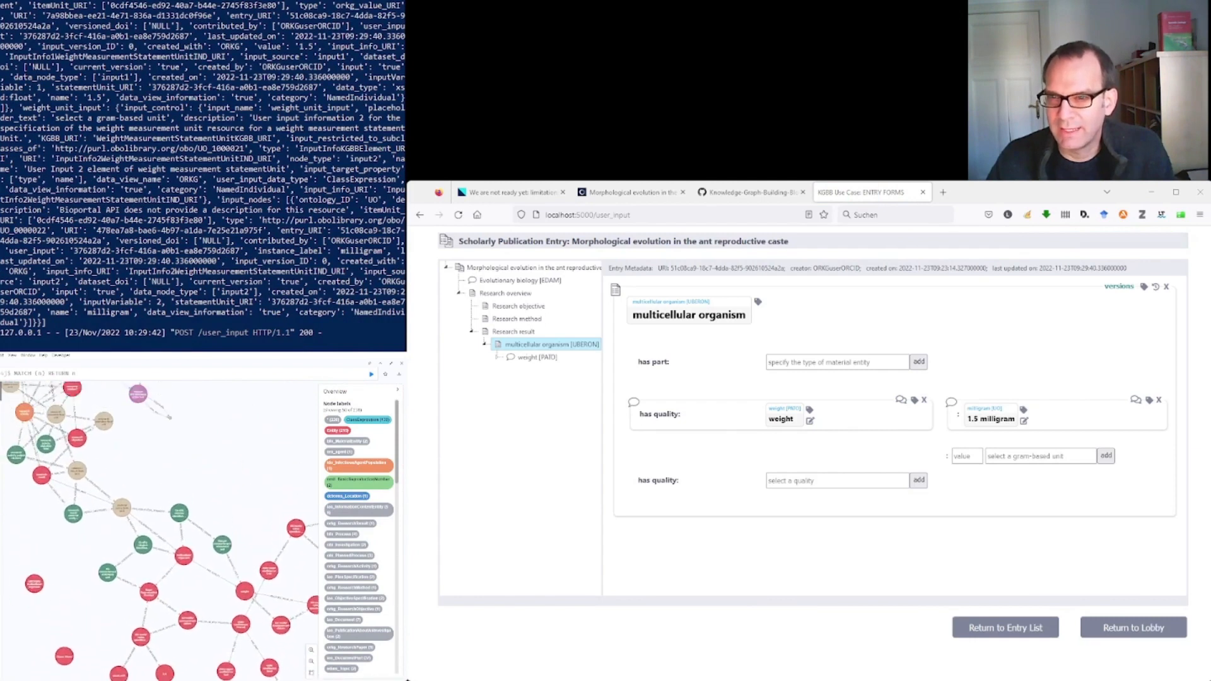
{"action": "left_click_drag", "start_coordinate": [240, 631], "coordinate": [129, 451]}
{"action": "mouse_move", "coordinate": [161, 463]}
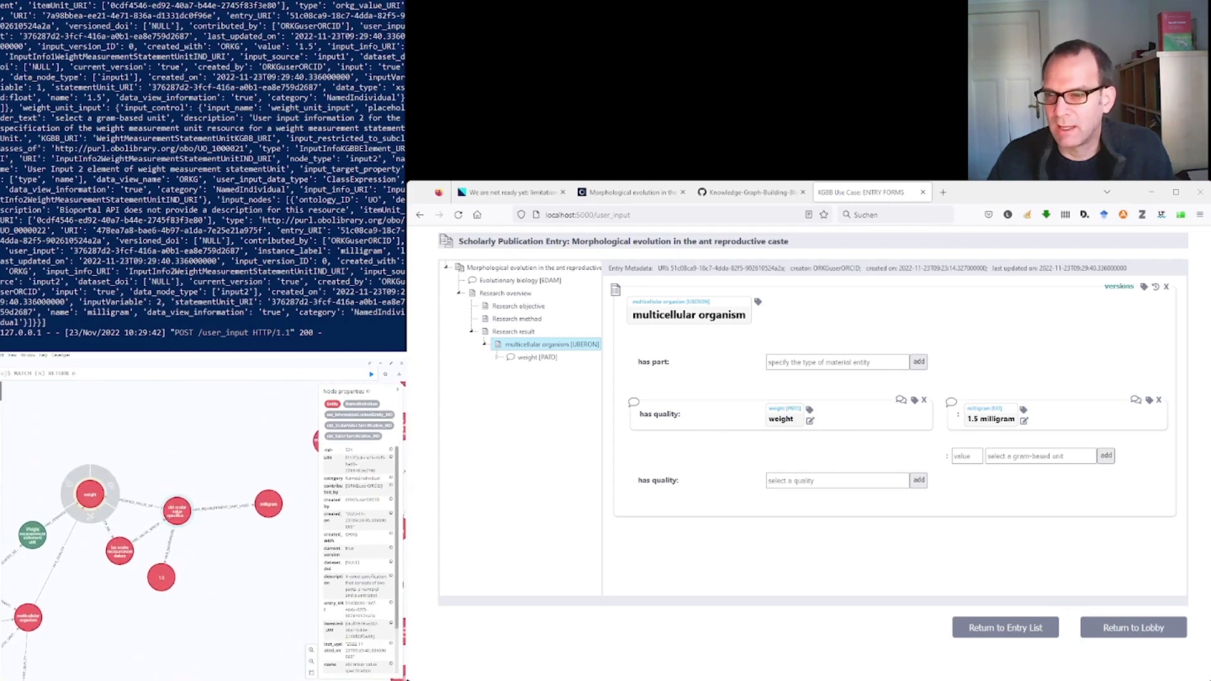
{"action": "left_click_drag", "start_coordinate": [162, 577], "coordinate": [262, 539]}
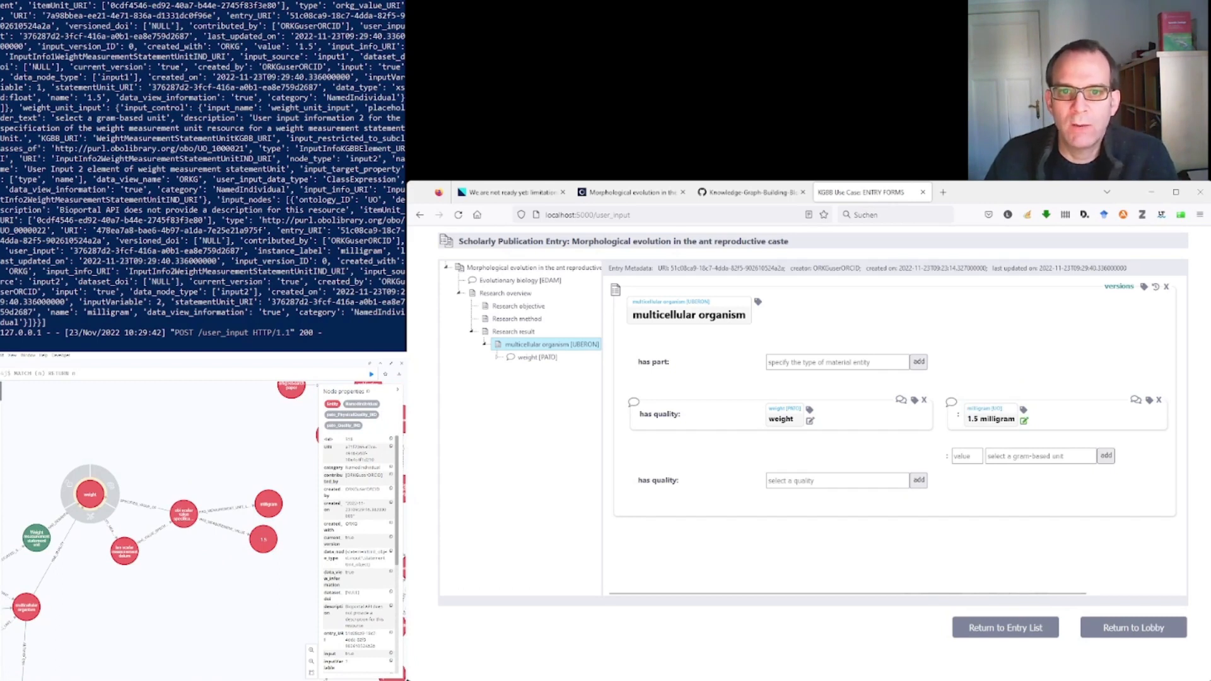
Step: Edit the multicellular organism's weight measurement to 1.4 milligram
{"action": "left_click", "coordinate": [1023, 421]}
{"action": "left_click", "coordinate": [662, 391]}
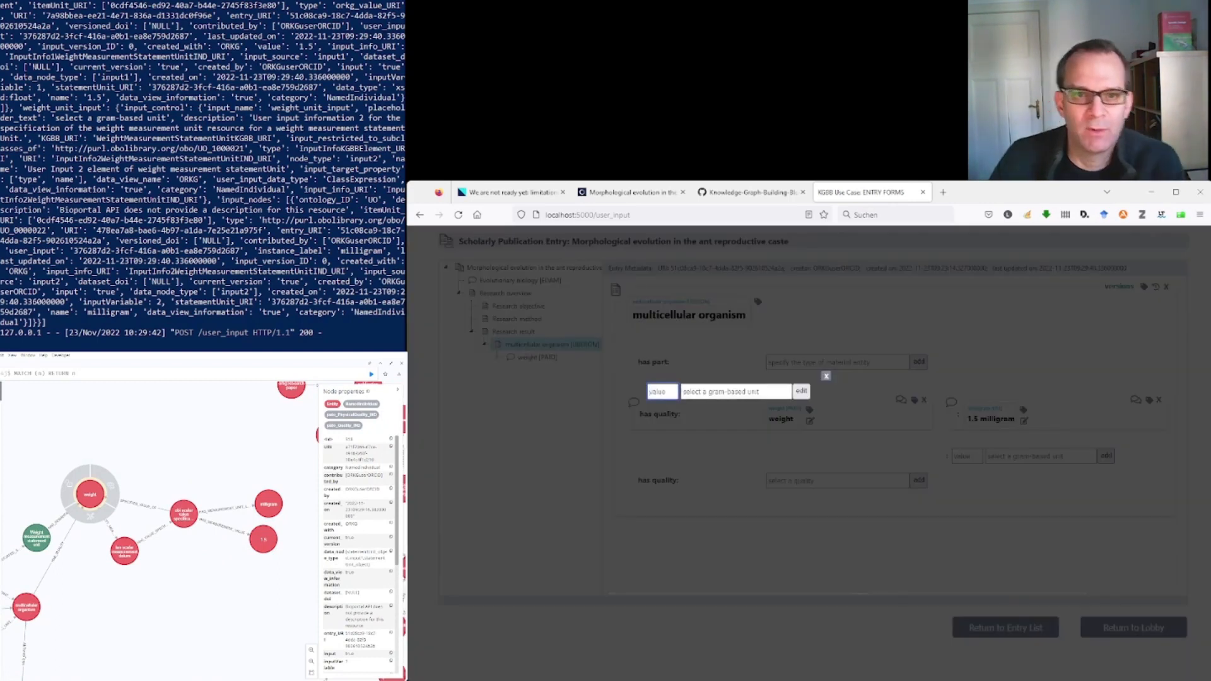
{"action": "type", "text": "1.4"}
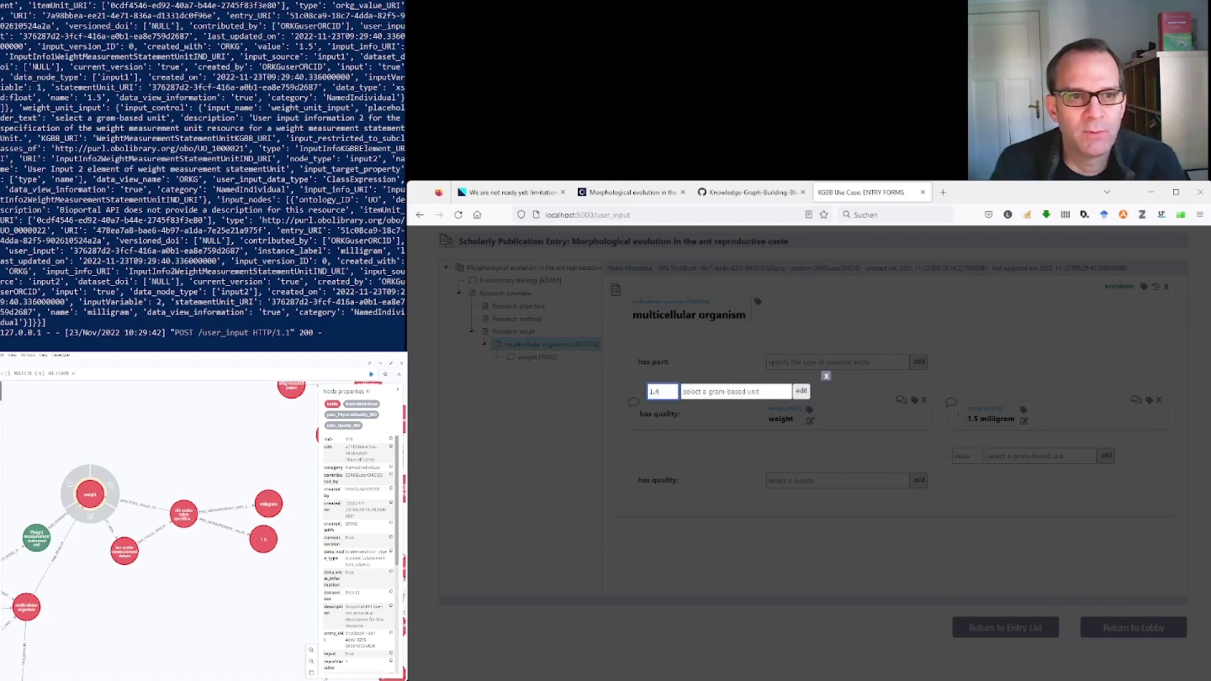
{"action": "key", "text": "Tab"}
{"action": "type", "text": "milligram"}
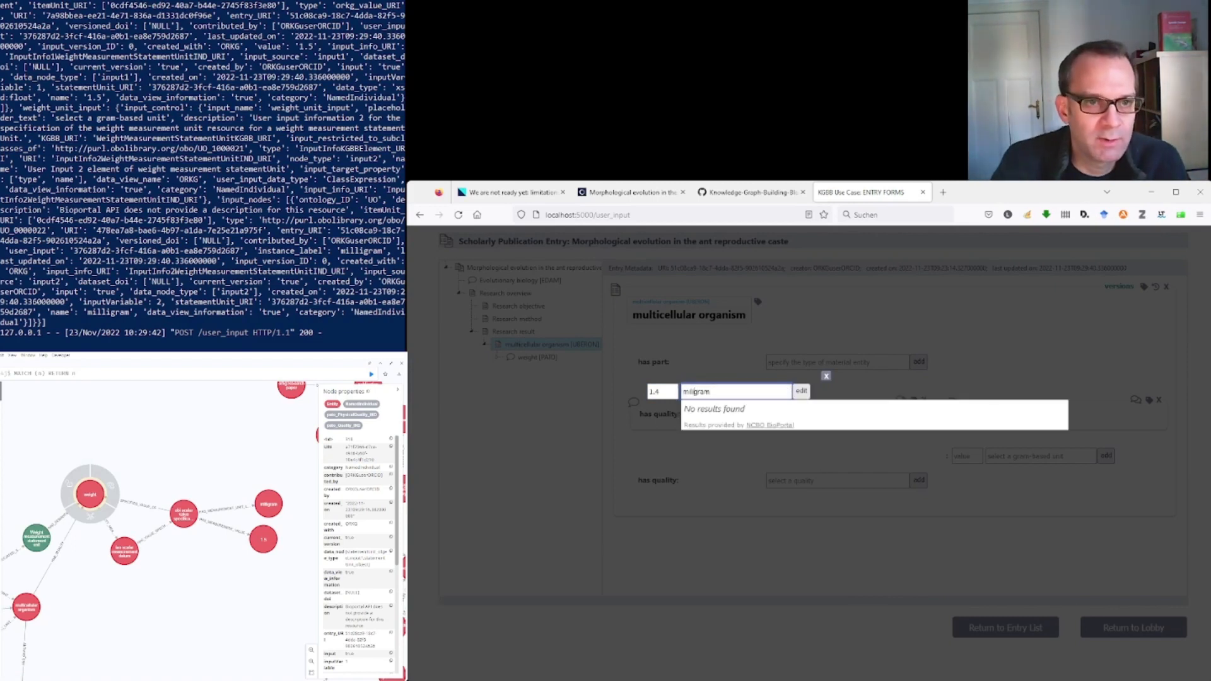
{"action": "left_click", "coordinate": [691, 392]}
{"action": "type", "text": "li"}
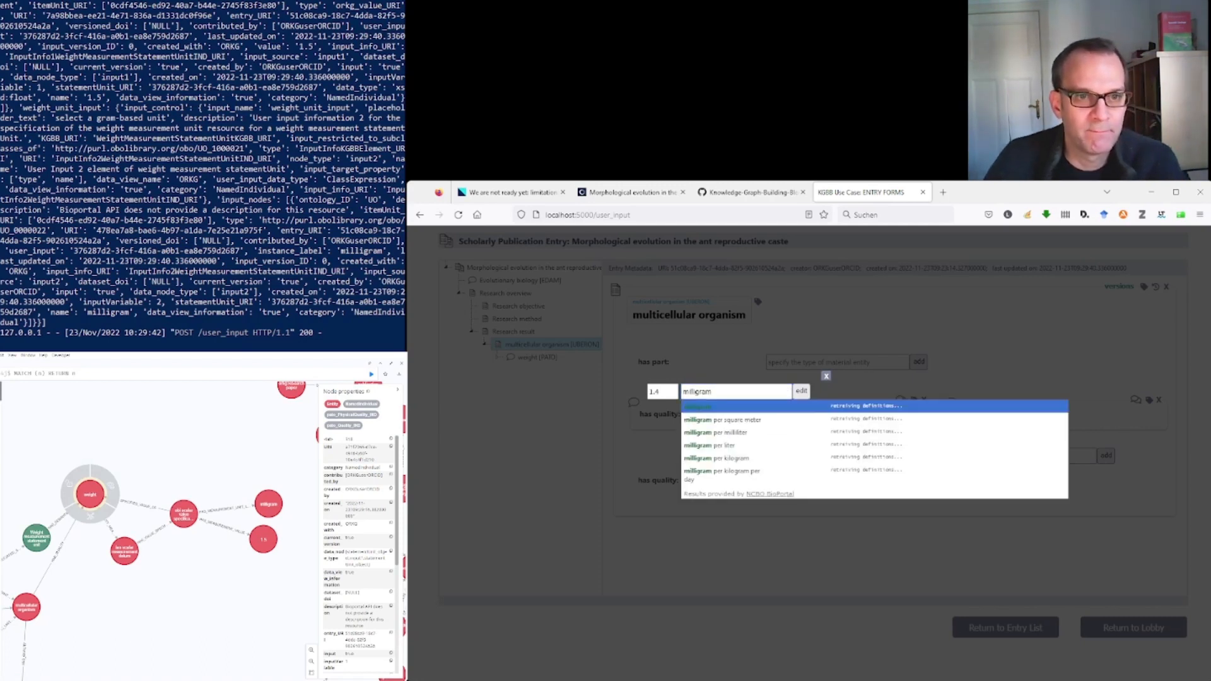
{"action": "left_click", "coordinate": [697, 407]}
{"action": "left_click", "coordinate": [801, 390]}
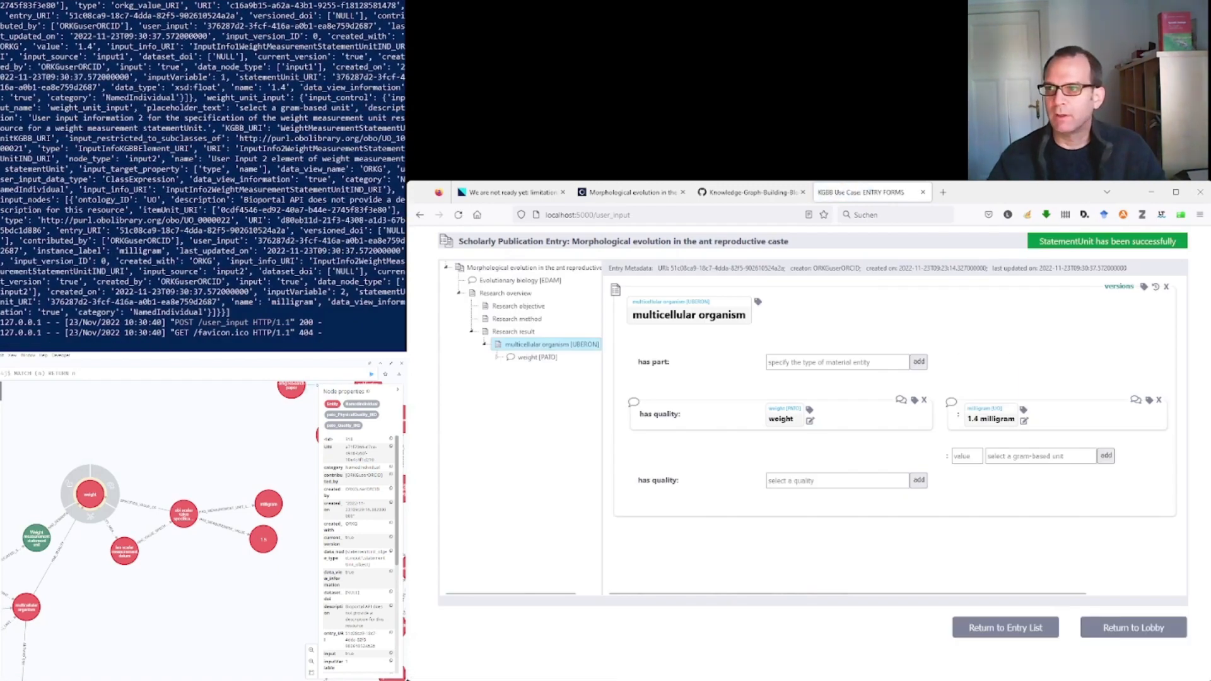
Step: Rerun the graph query and compare the current-version property of the 1.5 and 1.4 weight value nodes
{"action": "left_click", "coordinate": [372, 374]}
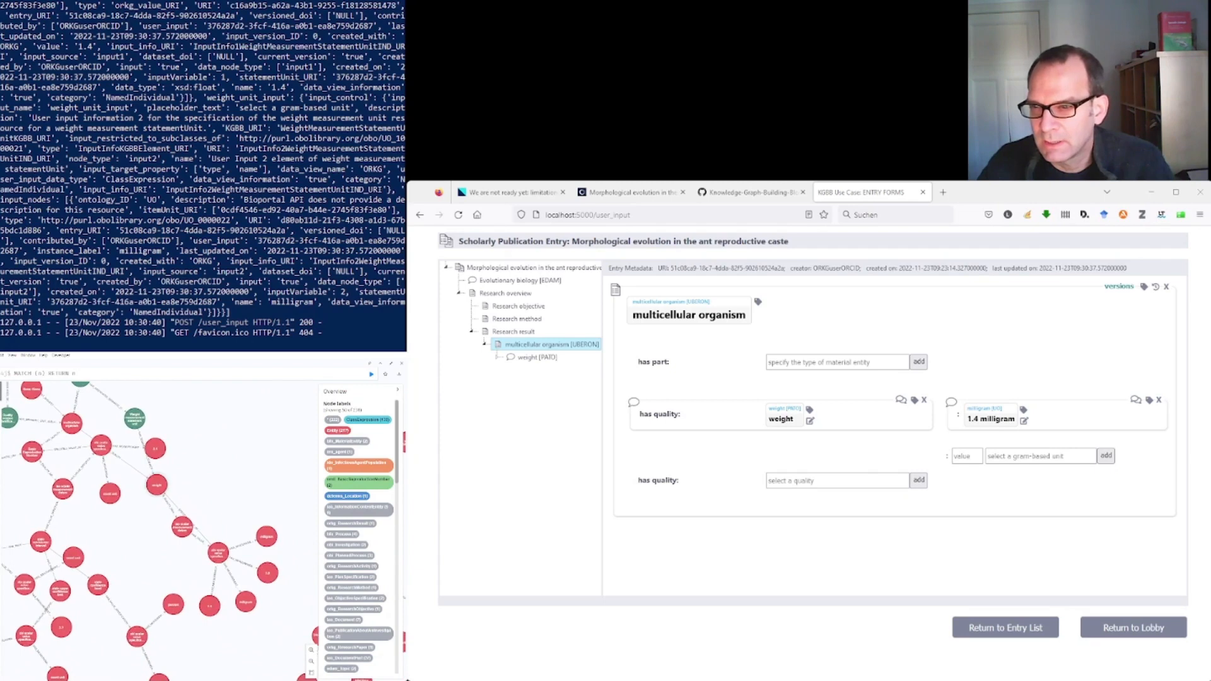
{"action": "left_click_drag", "start_coordinate": [171, 503], "coordinate": [182, 469]}
{"action": "scroll", "coordinate": [306, 471], "scroll_direction": "up", "scroll_amount": 3}
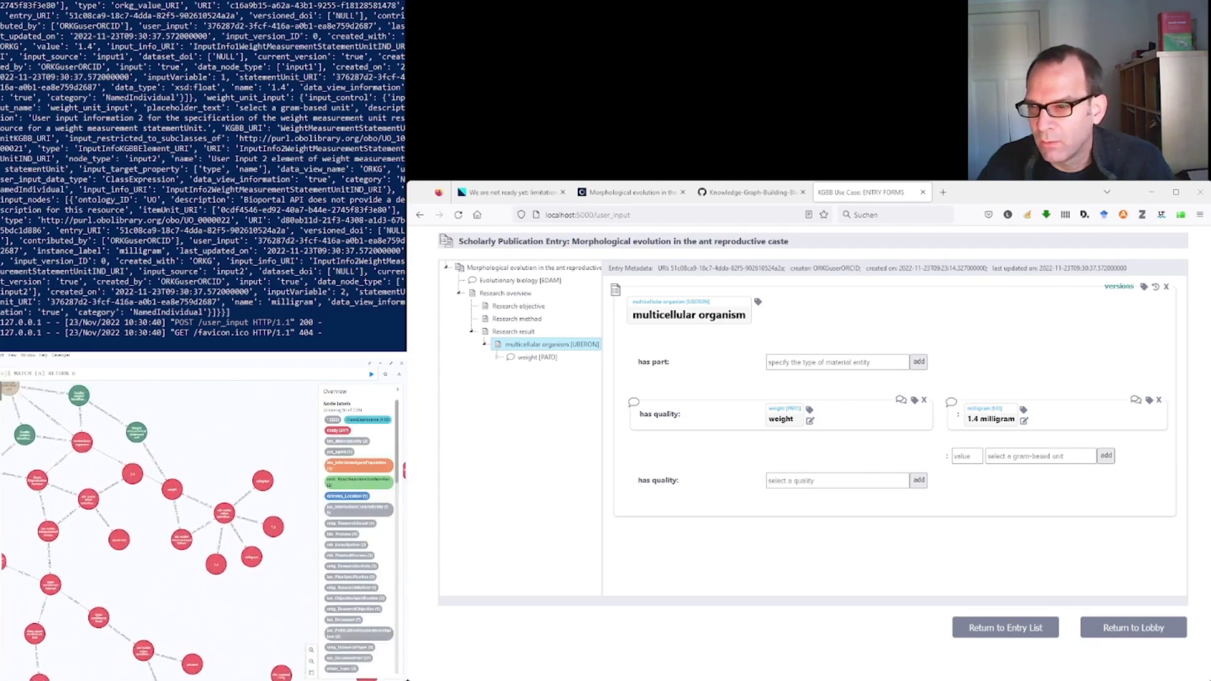
{"action": "left_click", "coordinate": [256, 523]}
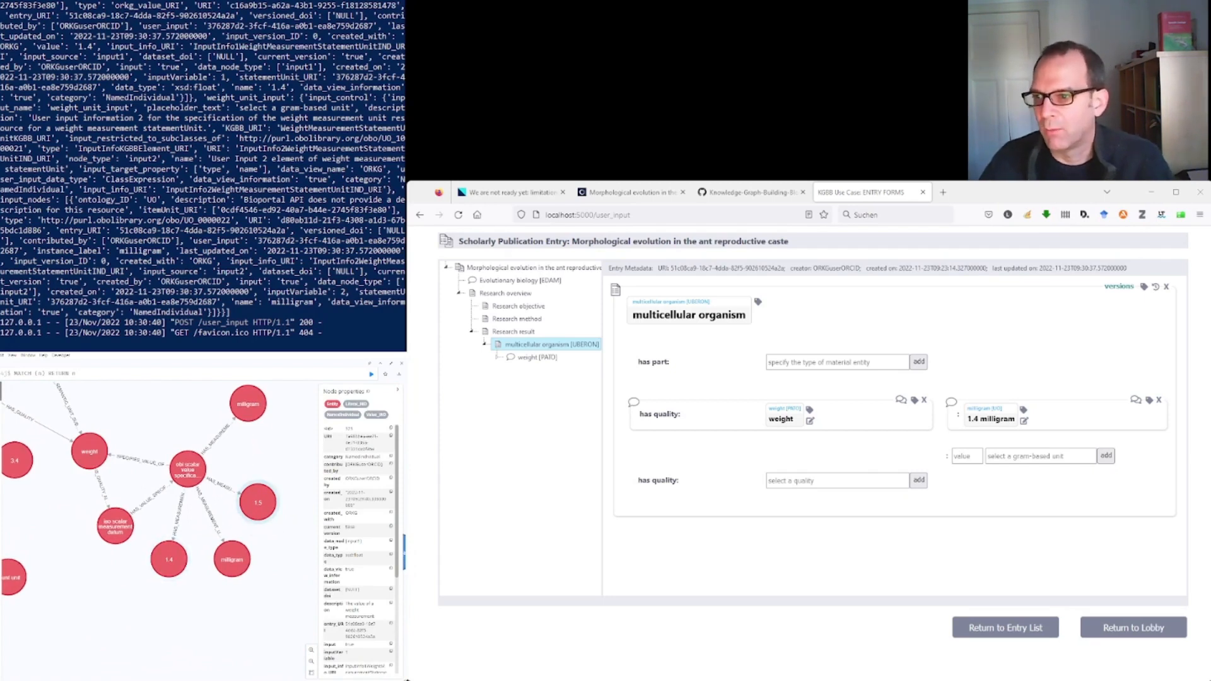
{"action": "left_click", "coordinate": [257, 502]}
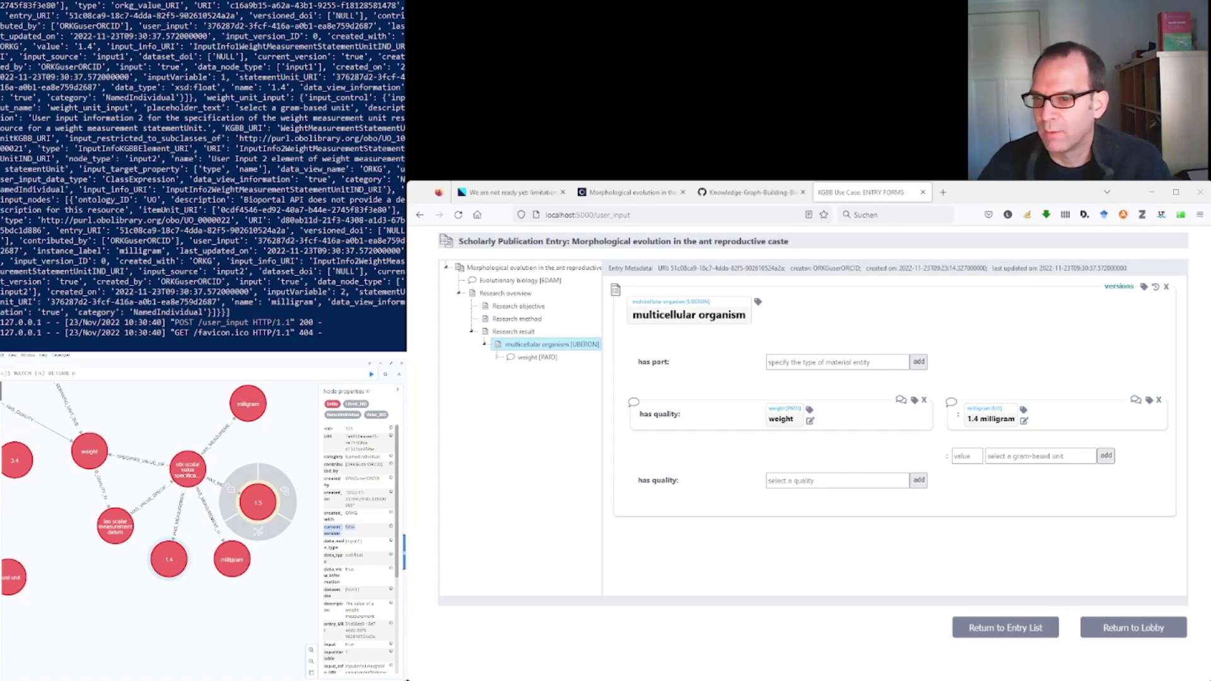
{"action": "left_click", "coordinate": [169, 559]}
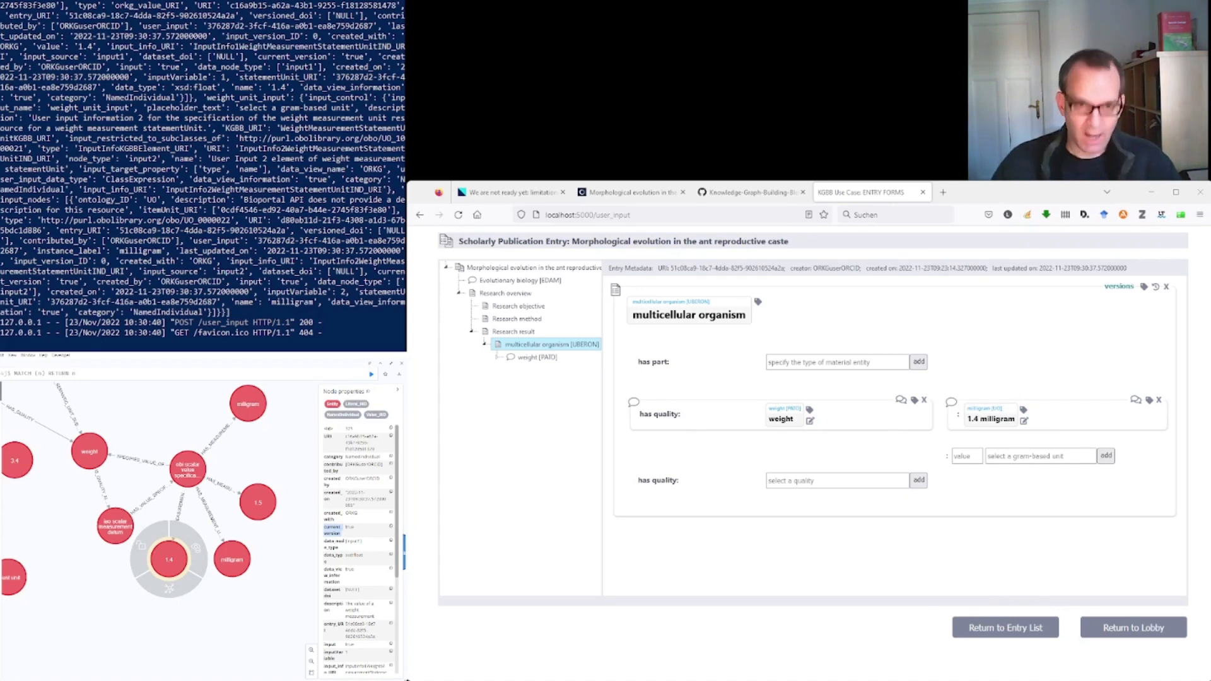
Step: Add the UBERON term head as a part of the multicellular organism
{"action": "left_click", "coordinate": [820, 362]}
{"action": "type", "text": "head"}
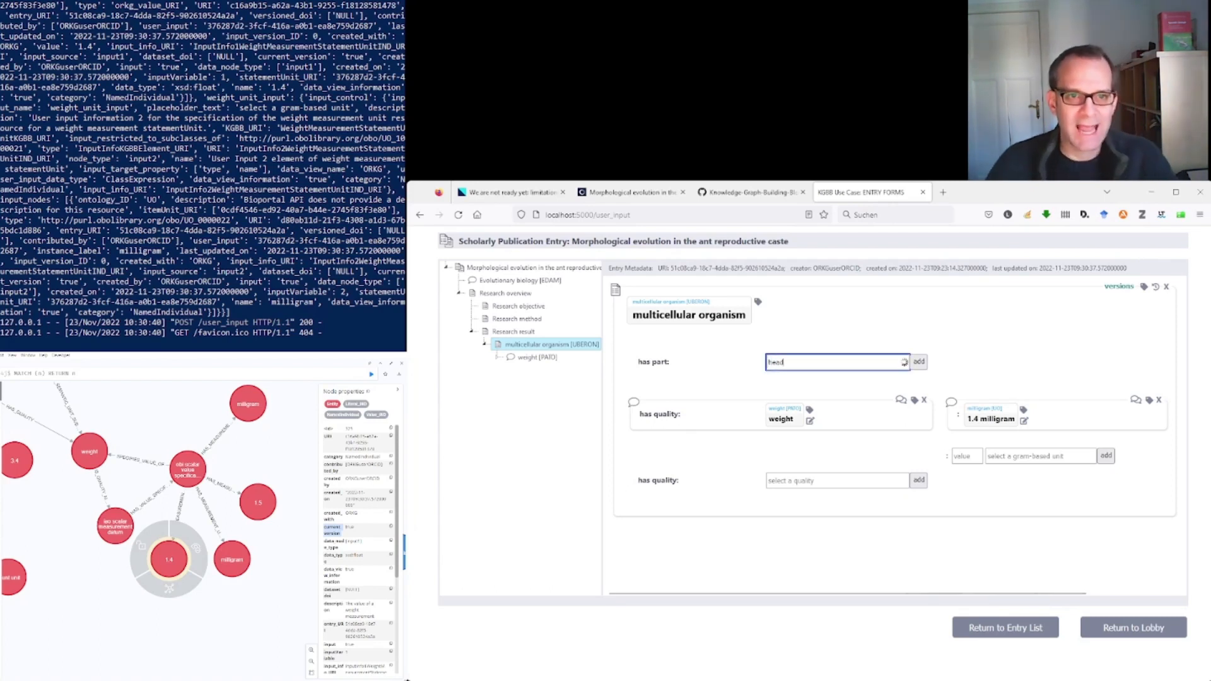
{"action": "key", "text": "Return"}
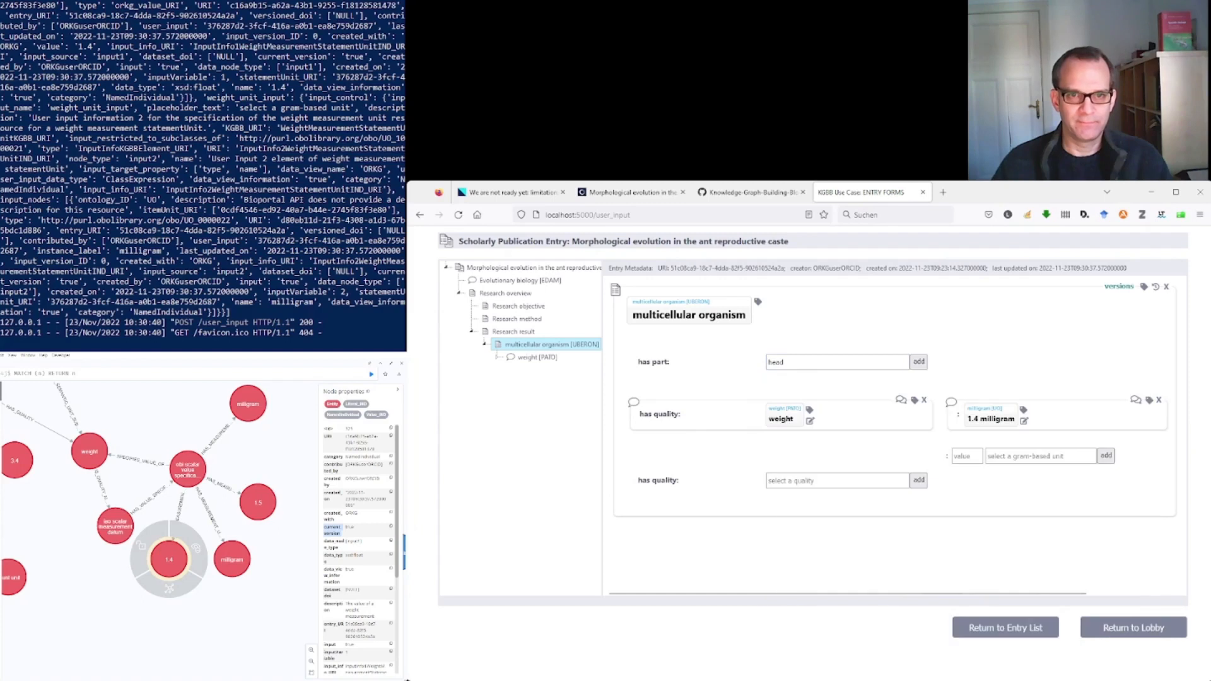
{"action": "left_click", "coordinate": [918, 361]}
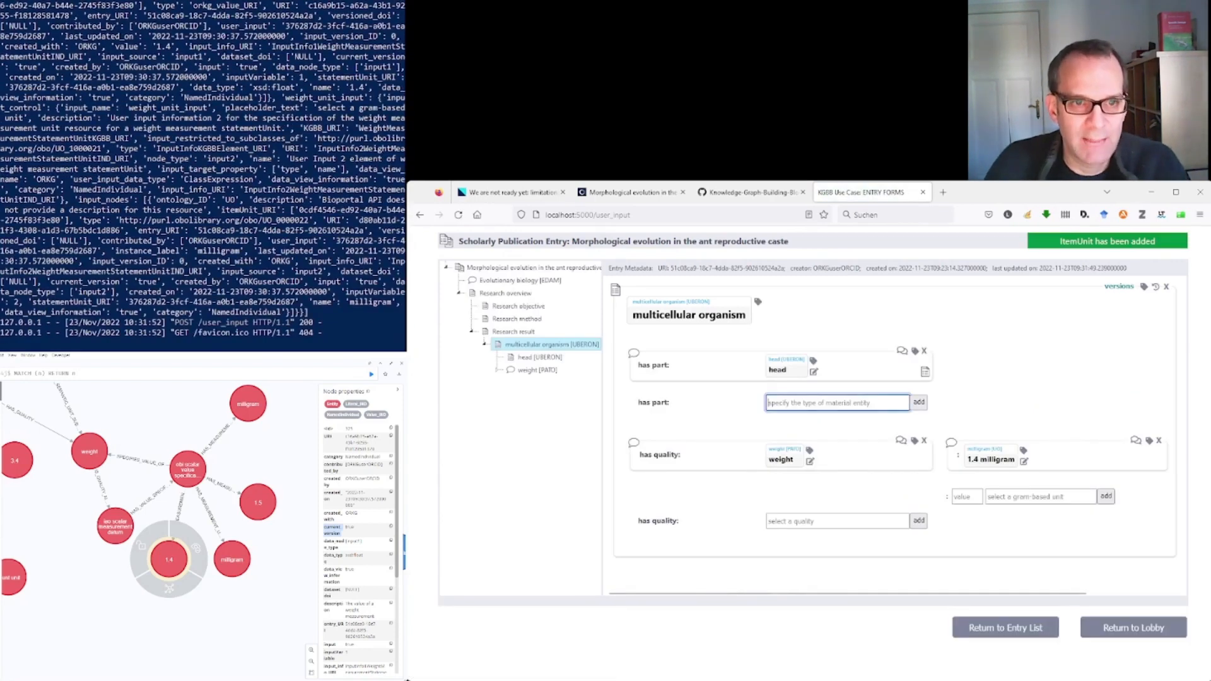
Step: Add the UBERON term abdomen as another part of the multicellular organism
{"action": "type", "text": "abdomen"}
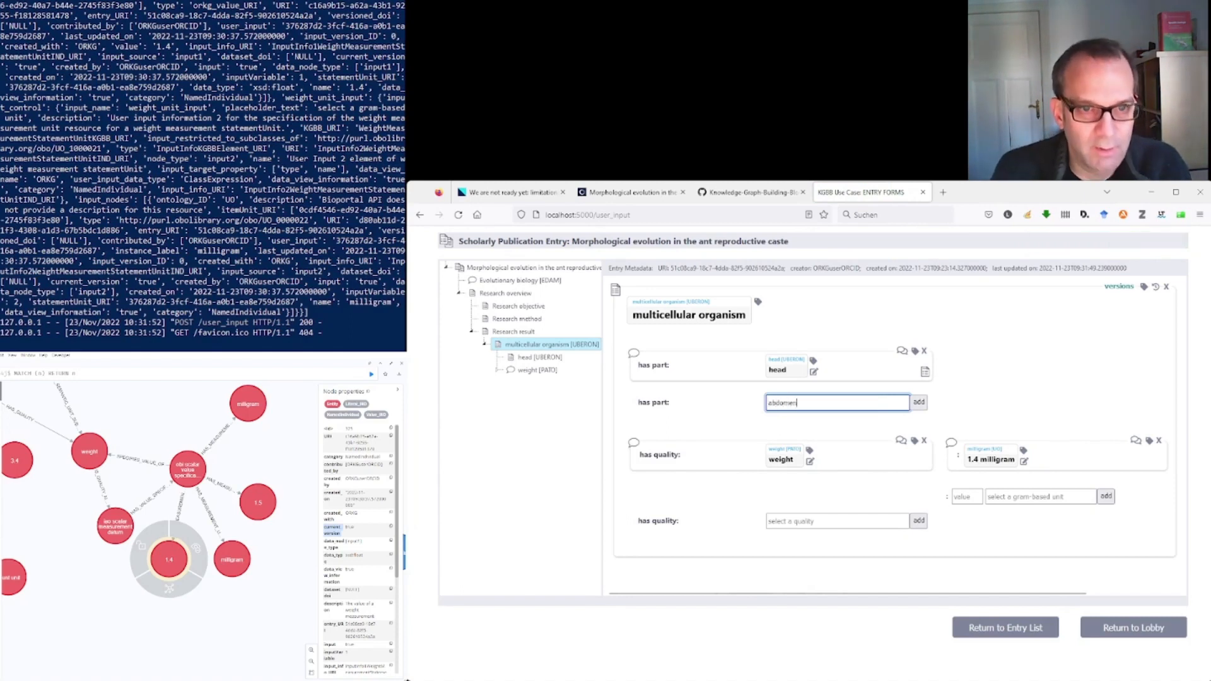
{"action": "key", "text": "Down"}
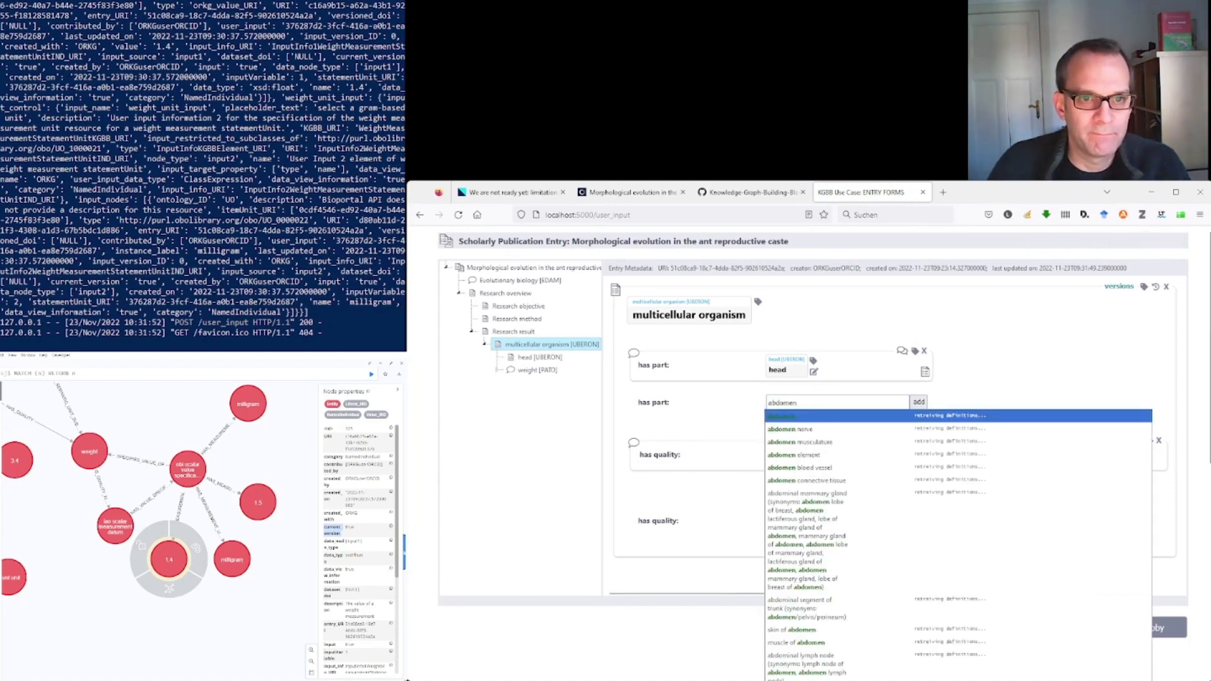
{"action": "key", "text": "Return"}
{"action": "key", "text": "Tab"}
{"action": "key", "text": "Return"}
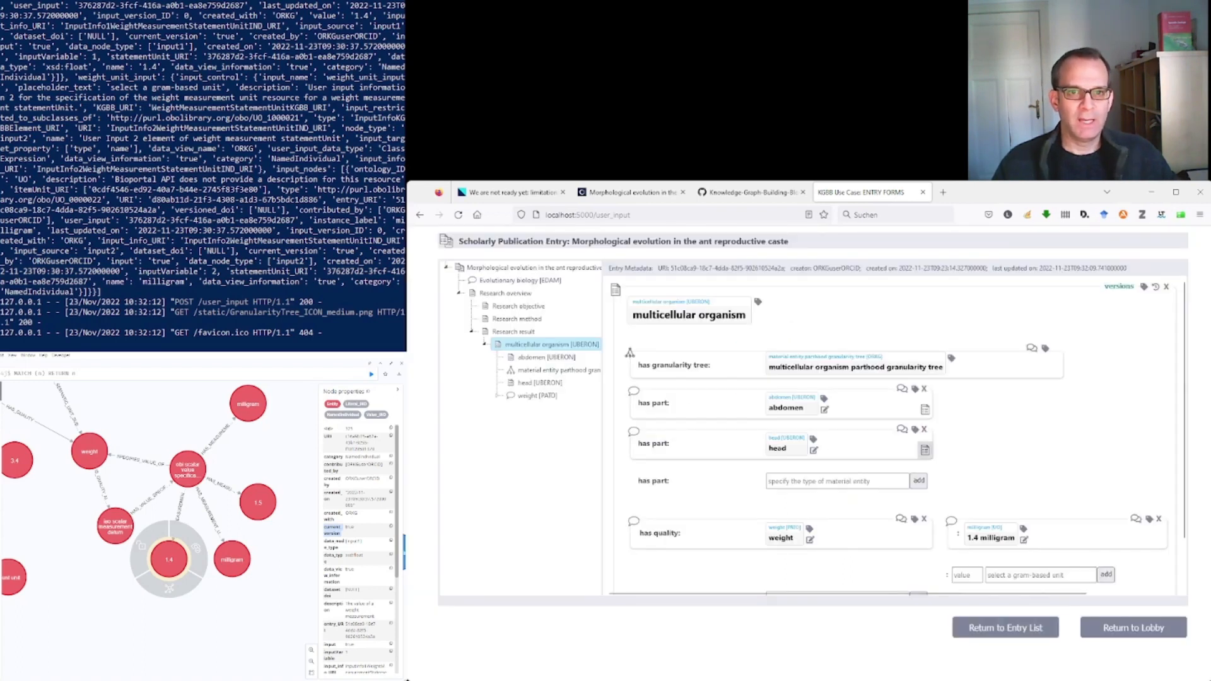
Step: Open the head item and add the PATO term weight as its quality
{"action": "left_click", "coordinate": [924, 449]}
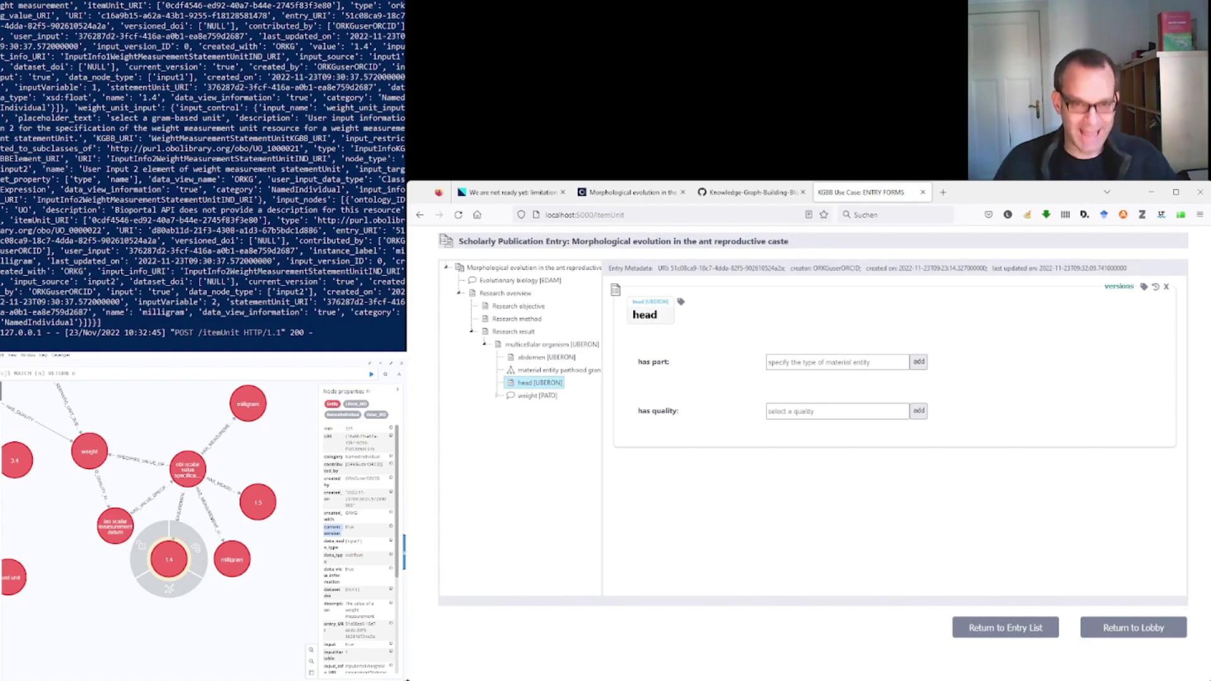
{"action": "left_click", "coordinate": [837, 411]}
{"action": "type", "text": "weight"}
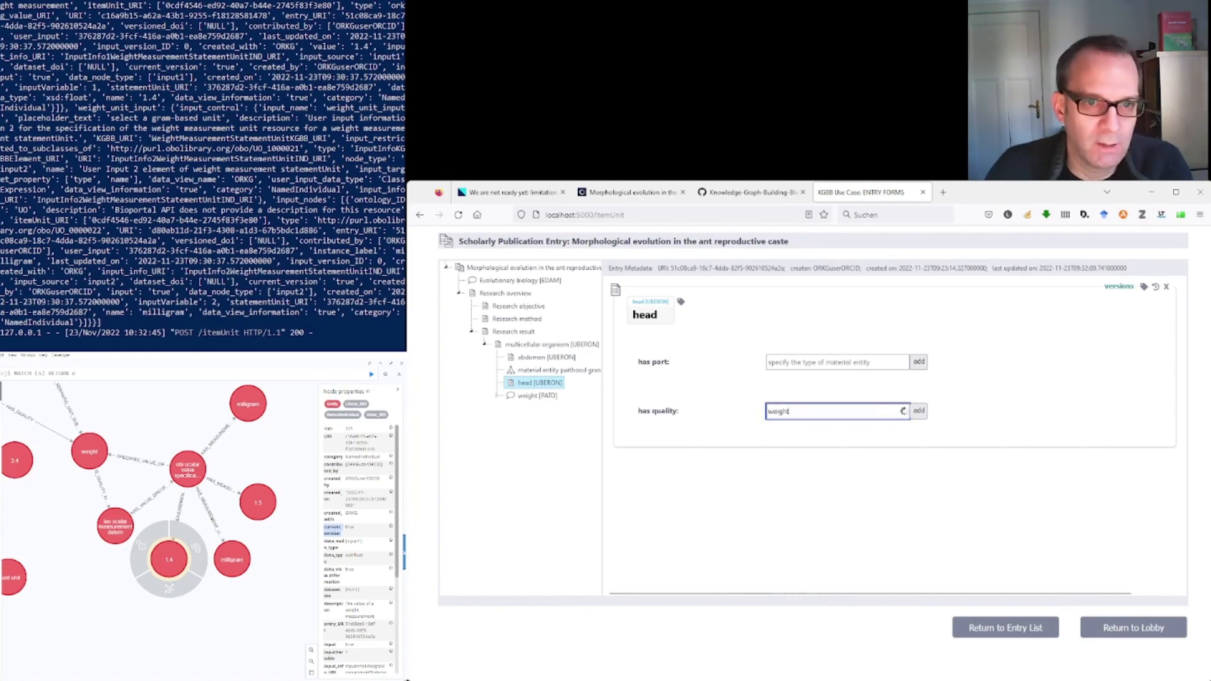
{"action": "key", "text": "Down"}
{"action": "key", "text": "Return"}
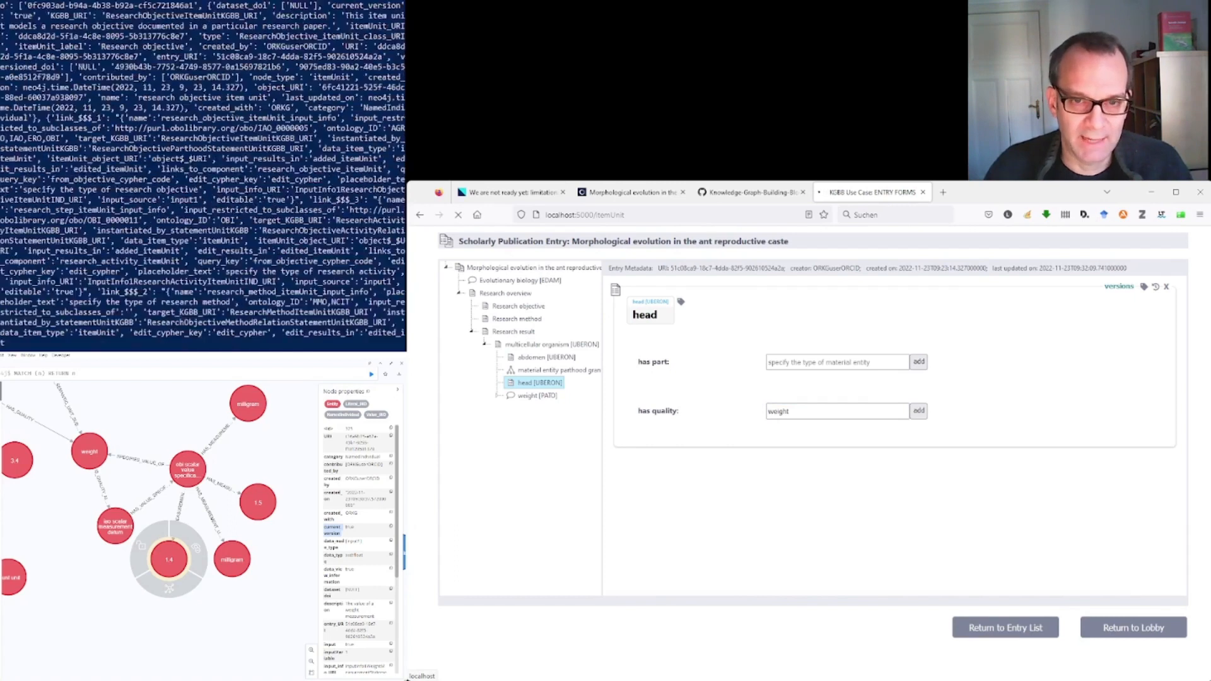
Step: Add a weight measurement of 1.0 picogram to the head's weight quality
{"action": "type", "text": "1"}
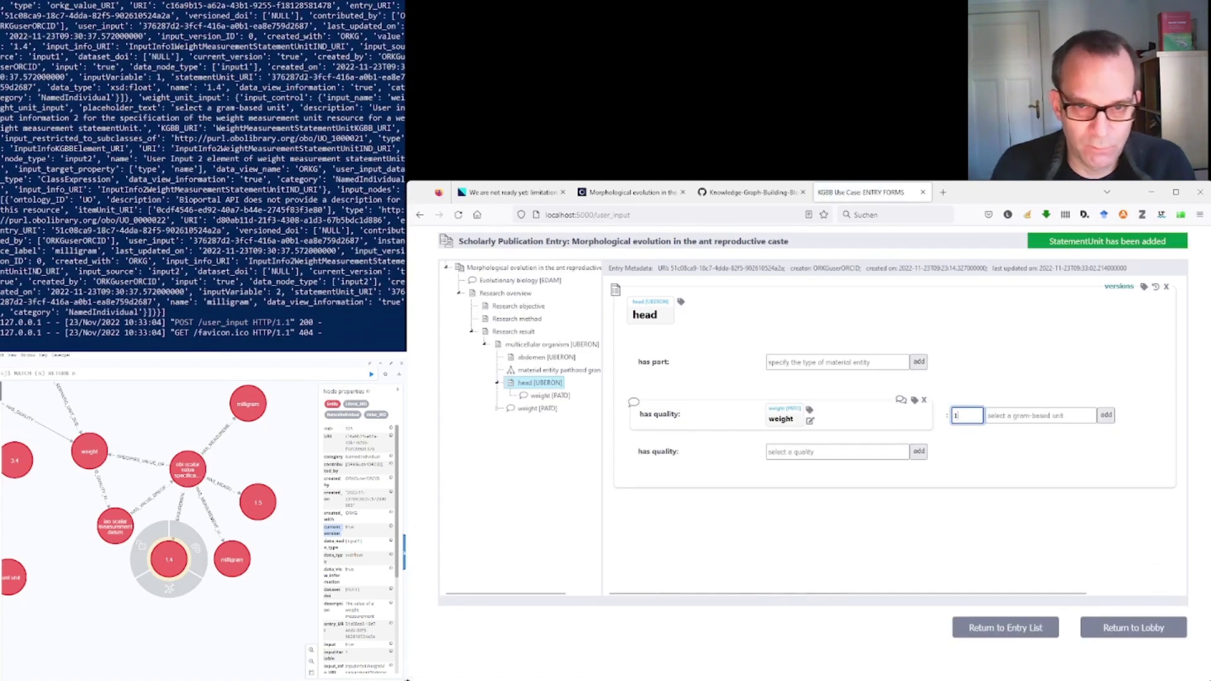
{"action": "type", "text": ".0"}
{"action": "key", "text": "Tab"}
{"action": "type", "text": "picogram"}
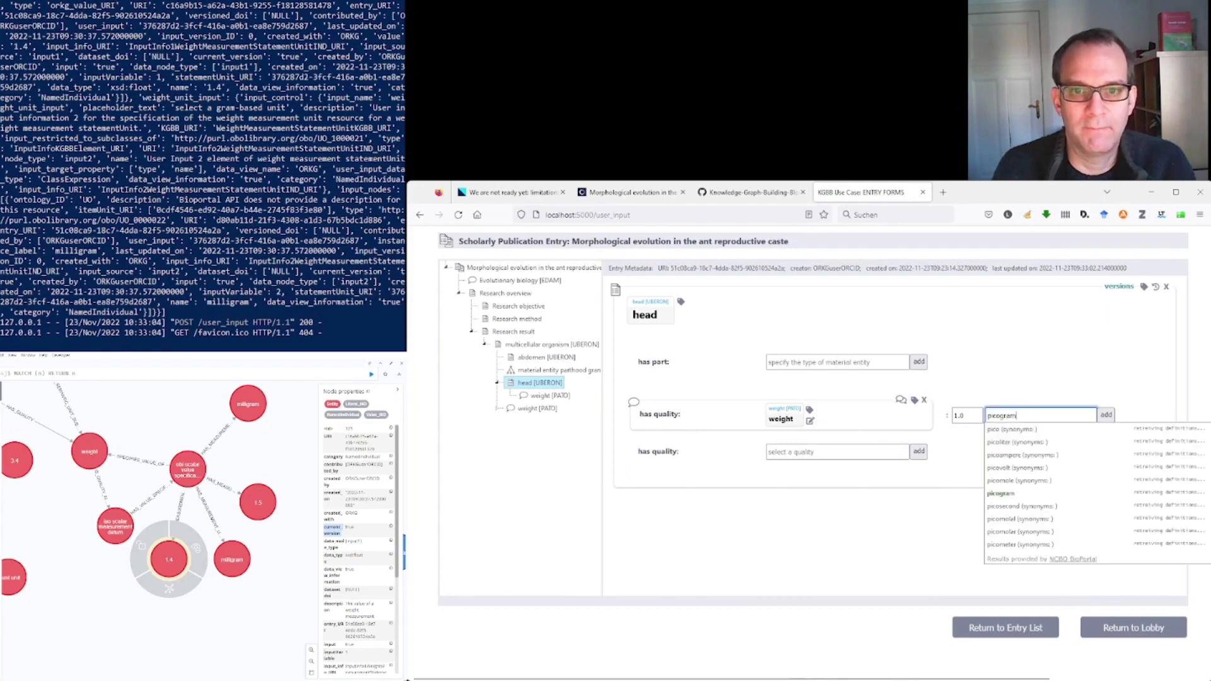
{"action": "left_click", "coordinate": [1001, 430]}
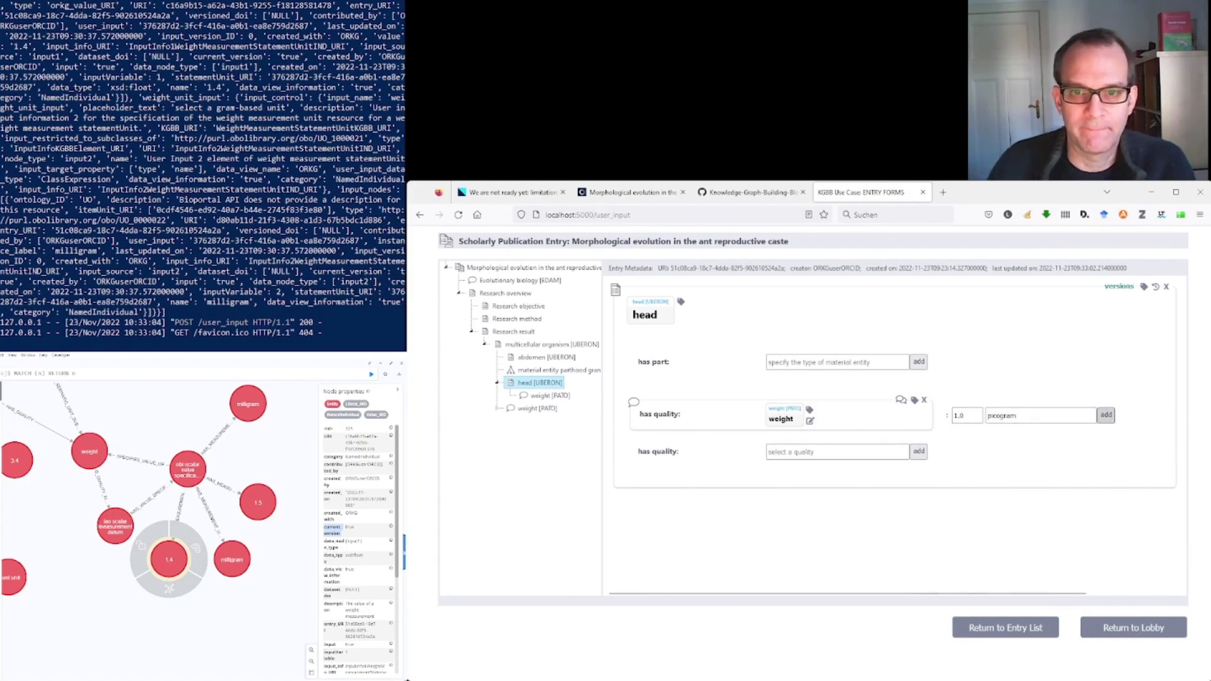
{"action": "left_click", "coordinate": [1105, 415]}
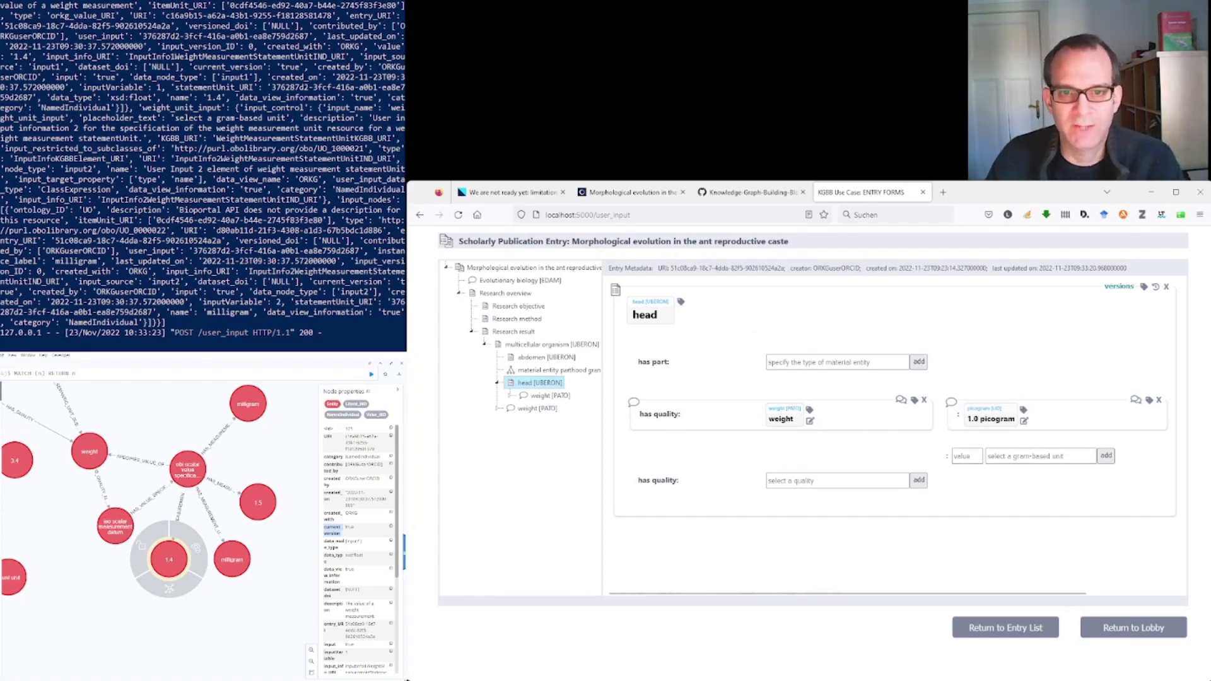
Step: Add the UBERON term antenna as a part of the head
{"action": "left_click", "coordinate": [836, 362]}
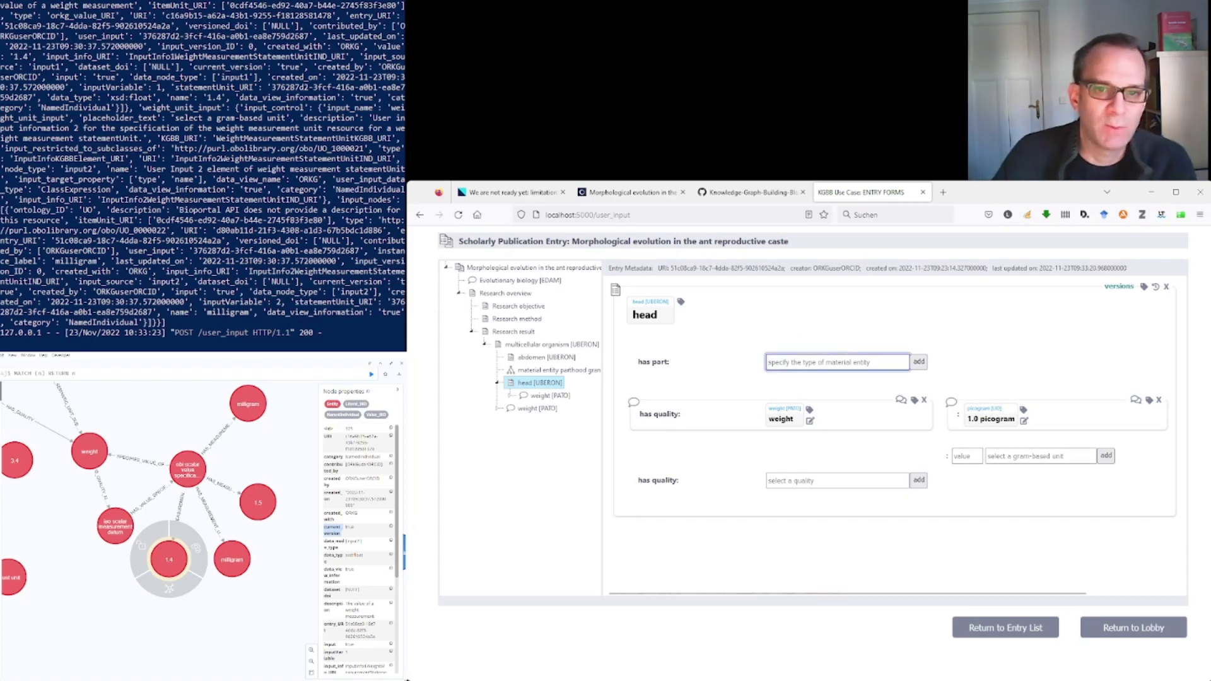
{"action": "type", "text": "head"}
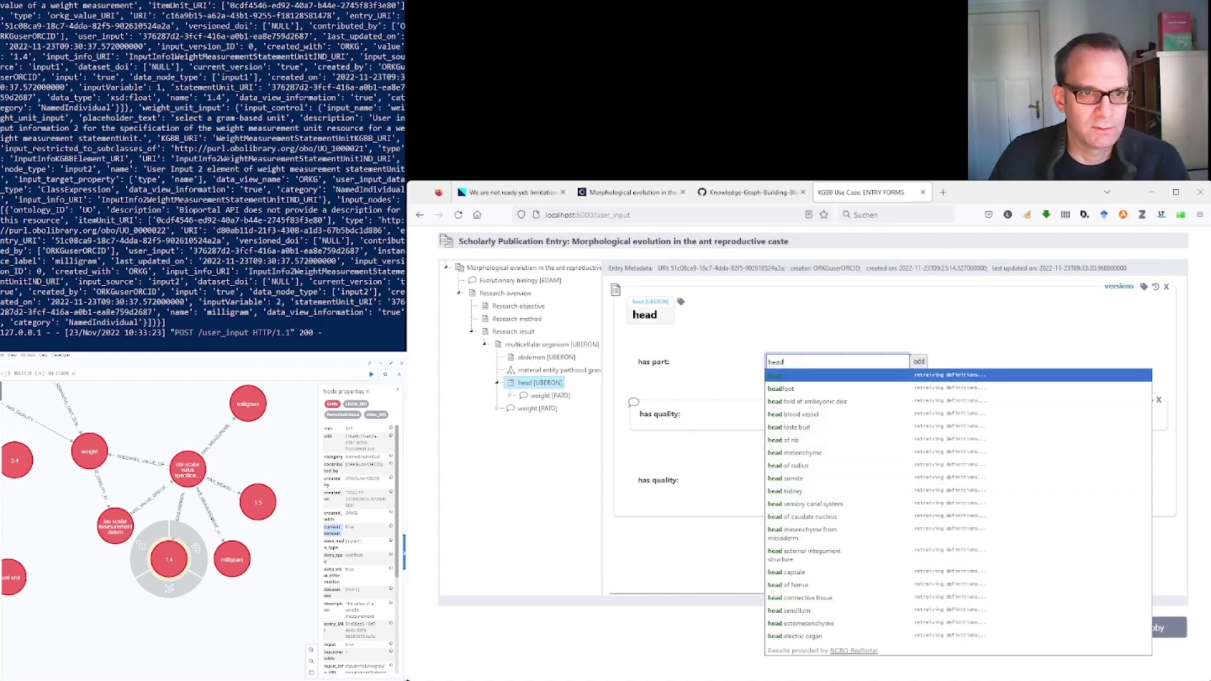
{"action": "key", "text": "ctrl+a"}
{"action": "type", "text": "an"}
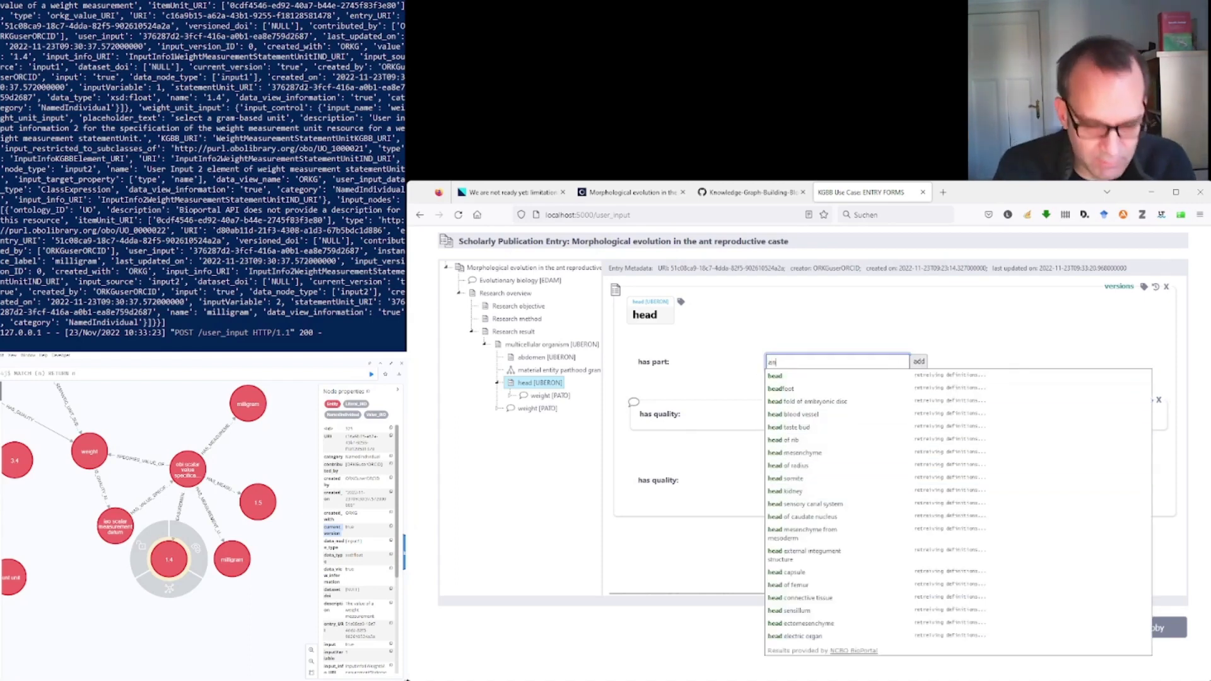
{"action": "type", "text": "tenna"}
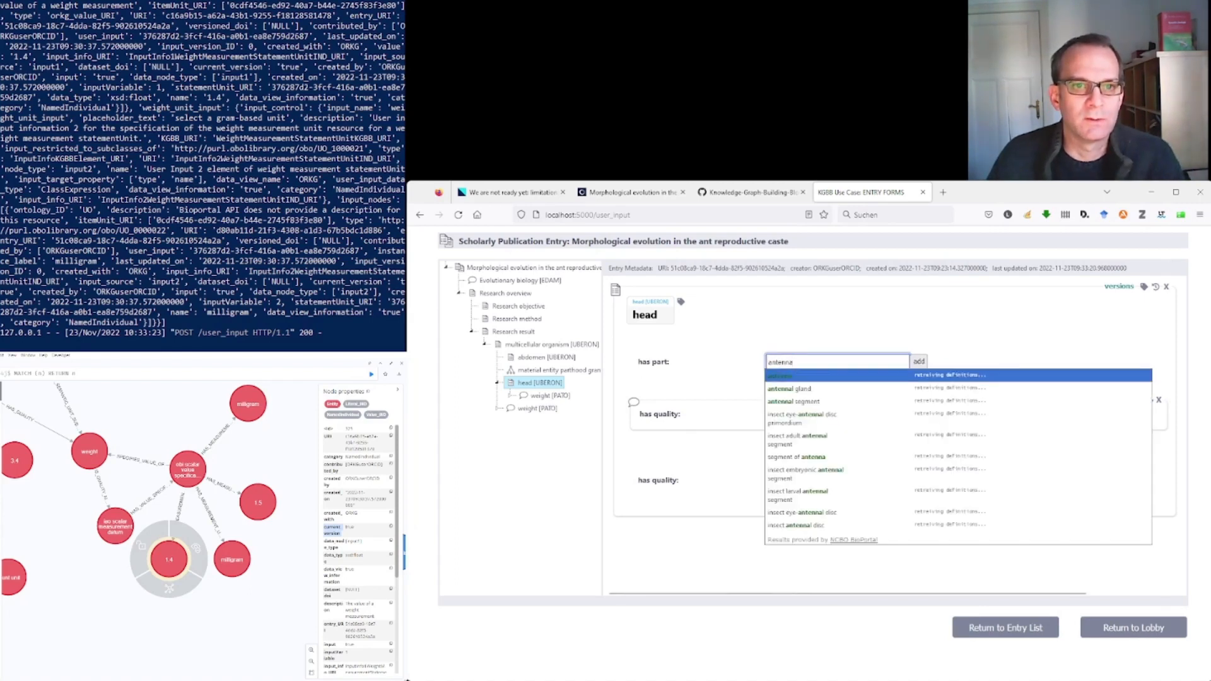
{"action": "left_click", "coordinate": [780, 376]}
{"action": "left_click", "coordinate": [918, 361]}
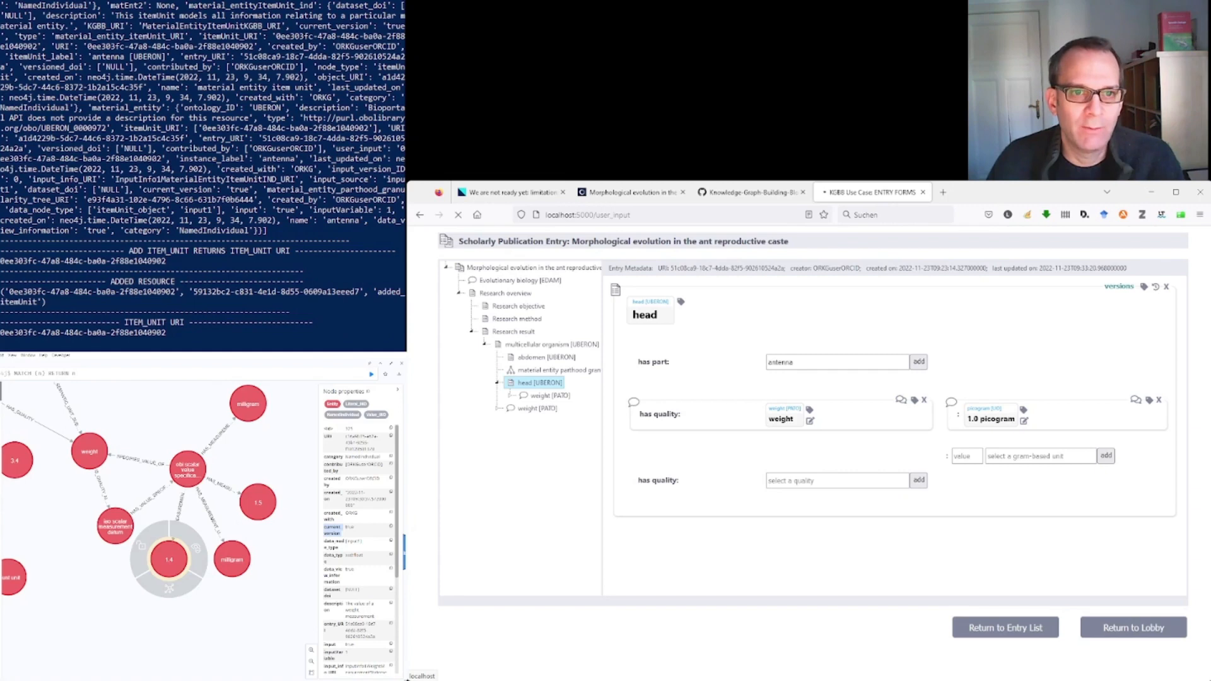
{"action": "type", "text": "antenna"}
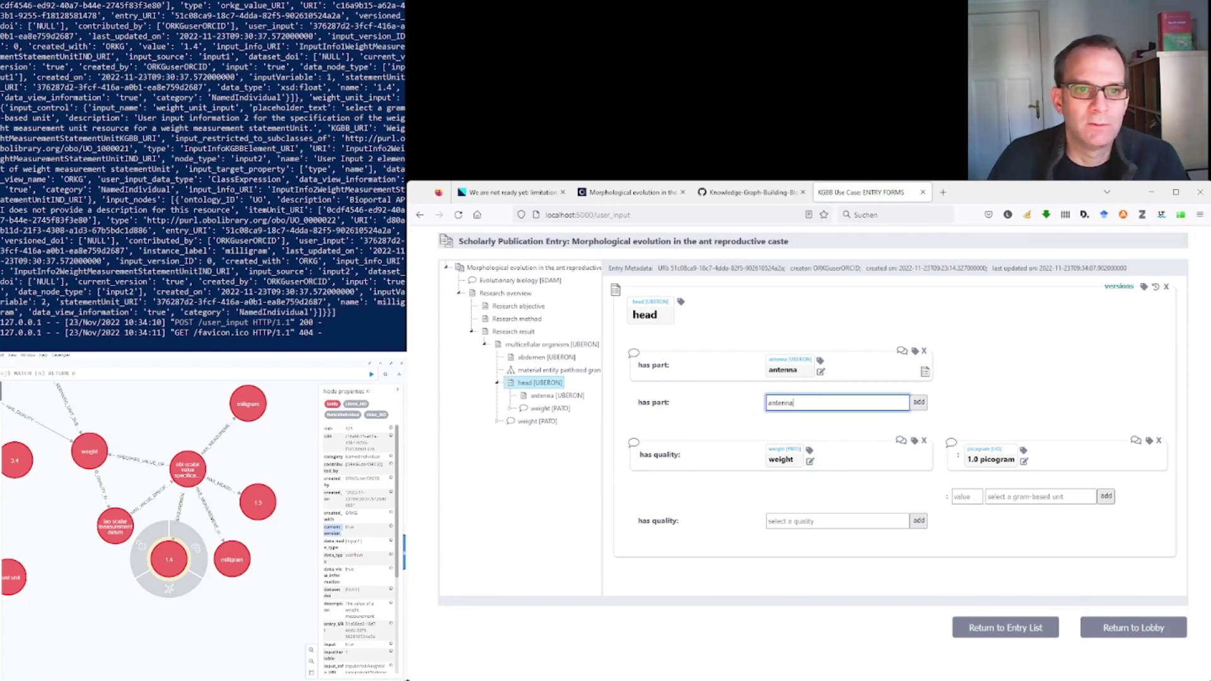
{"action": "key", "text": "BackSpace"}
{"action": "key", "text": "BackSpace"}
{"action": "key", "text": "BackSpace"}
{"action": "type", "text": "nn"}
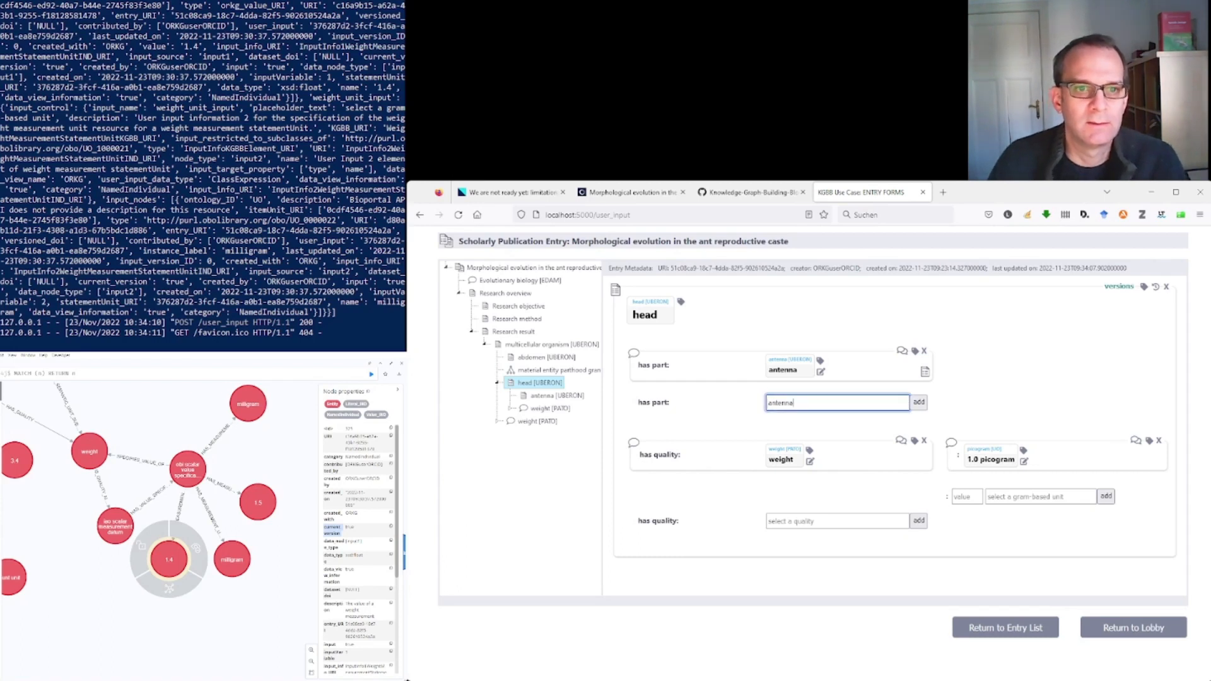
Step: Add the UBERON term antenna as a second part of the head
{"action": "left_click", "coordinate": [919, 402]}
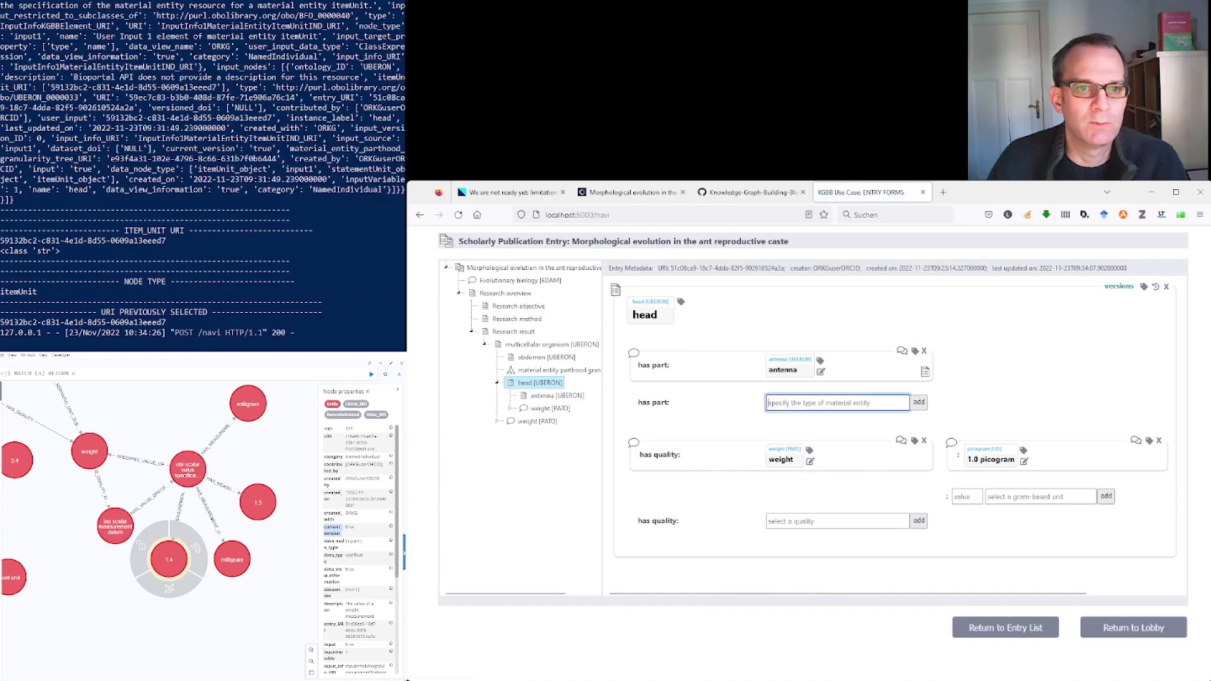
{"action": "type", "text": "antenna"}
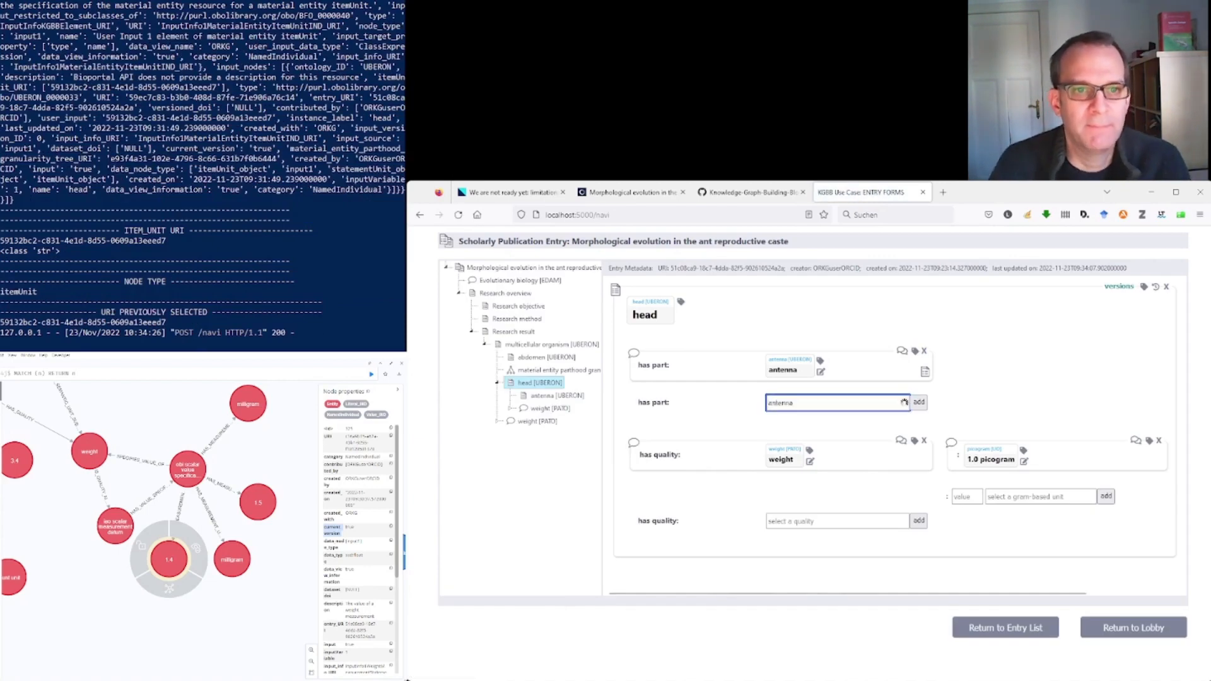
{"action": "key", "text": "Return"}
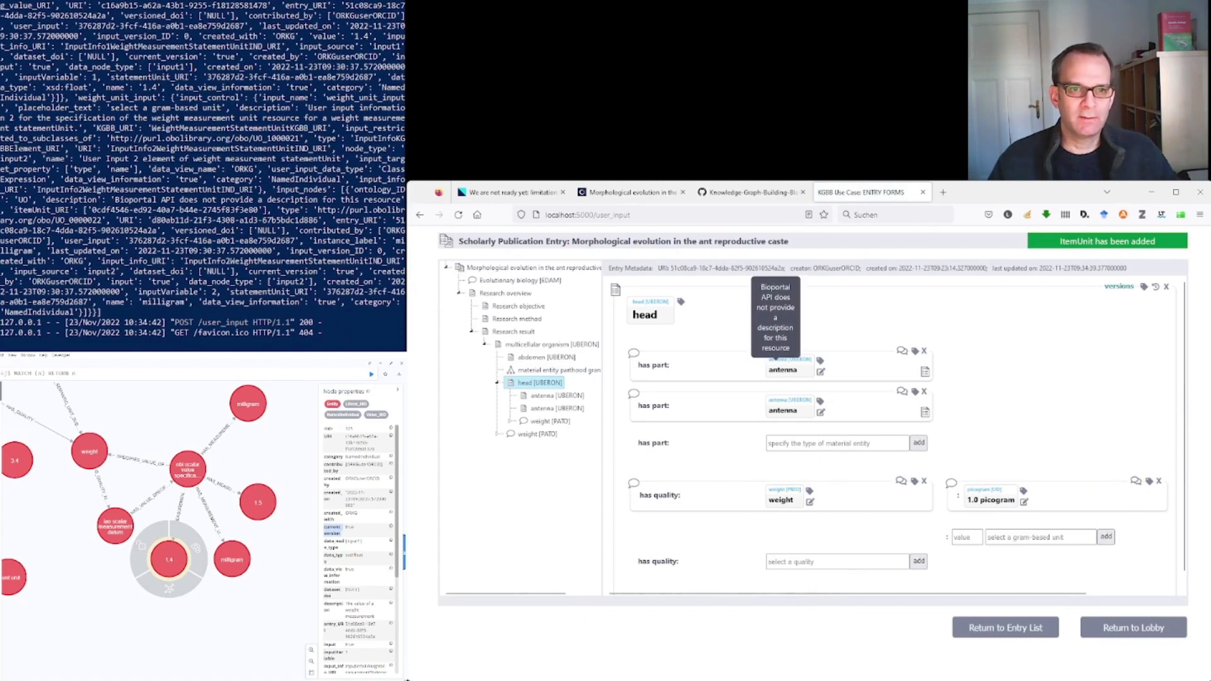
Step: Set the resource label of the first listed antenna to "left antenna"
{"action": "left_click_drag", "start_coordinate": [768, 369], "coordinate": [797, 370]}
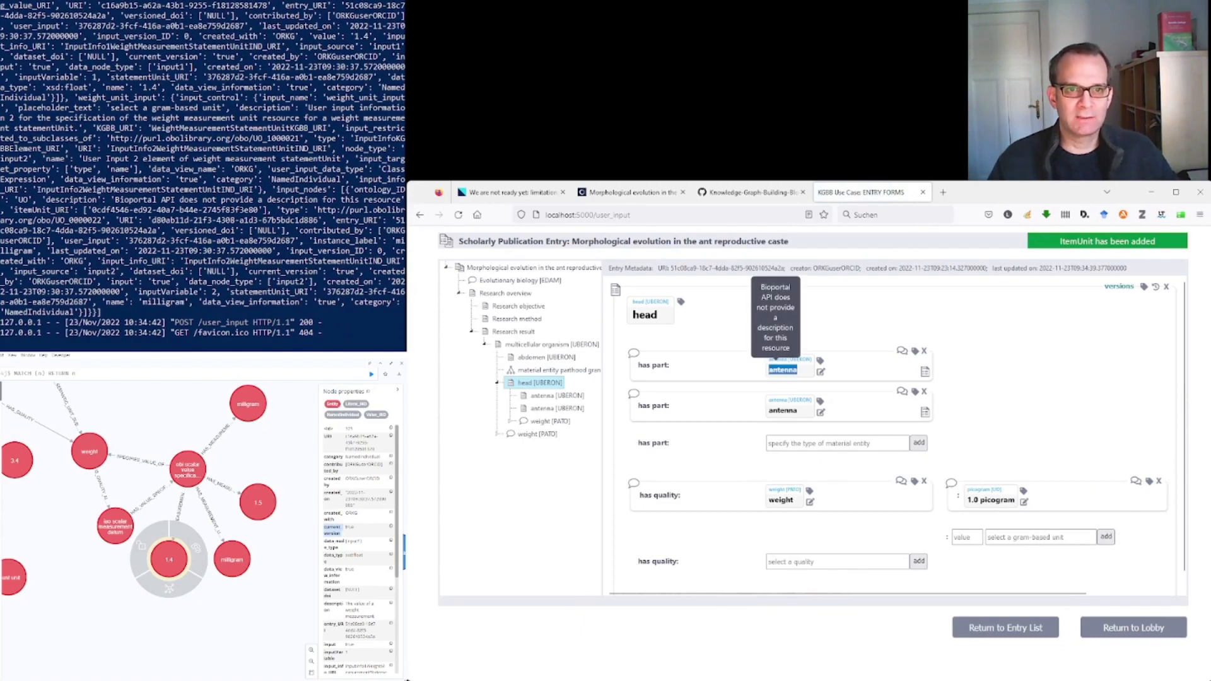
{"action": "double_click", "coordinate": [782, 409]}
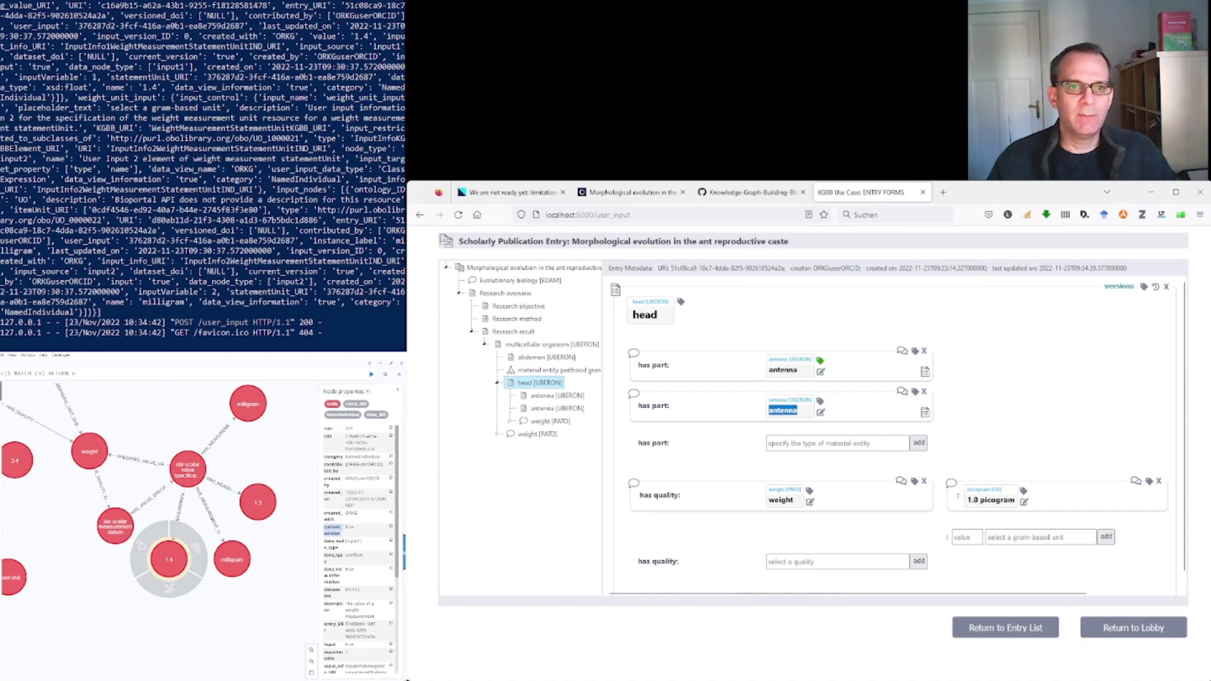
{"action": "left_click", "coordinate": [820, 360]}
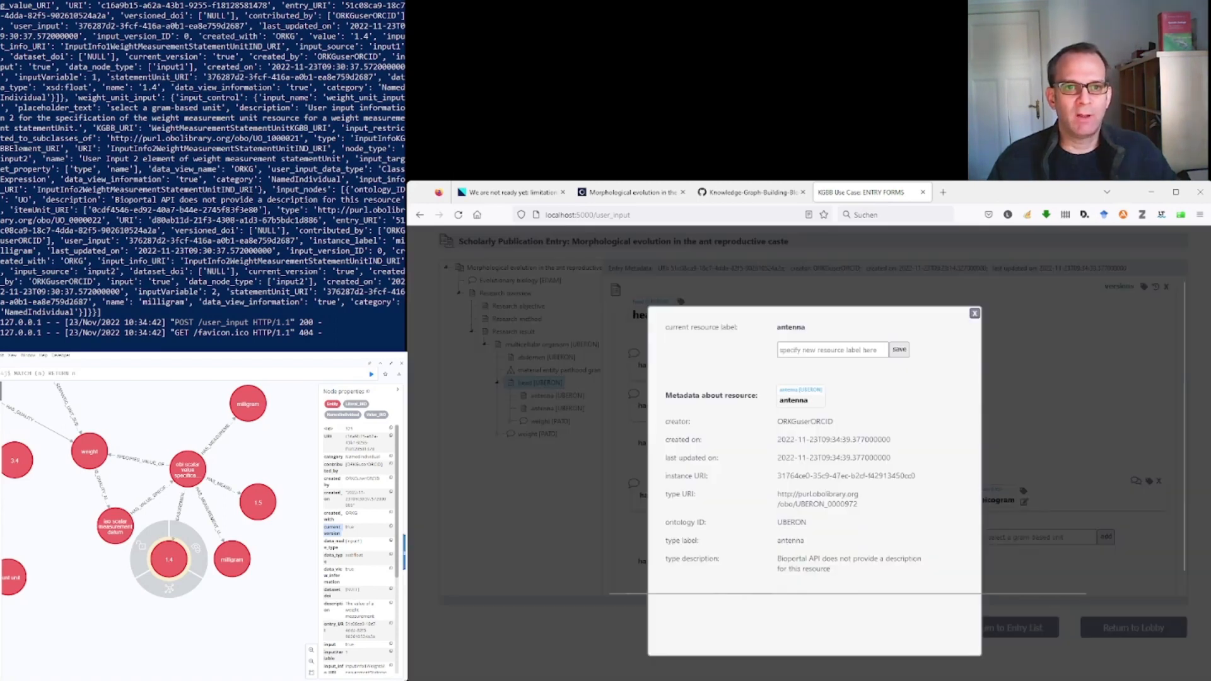
{"action": "type", "text": "left antenna"}
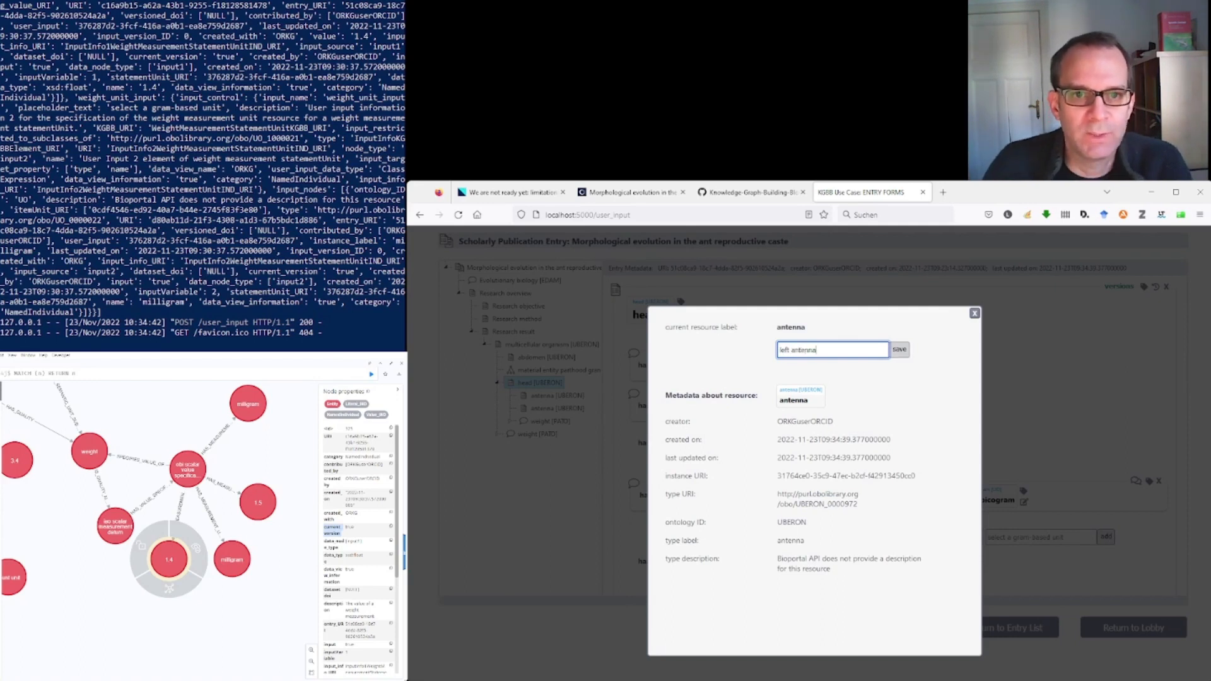
{"action": "key", "text": "Return"}
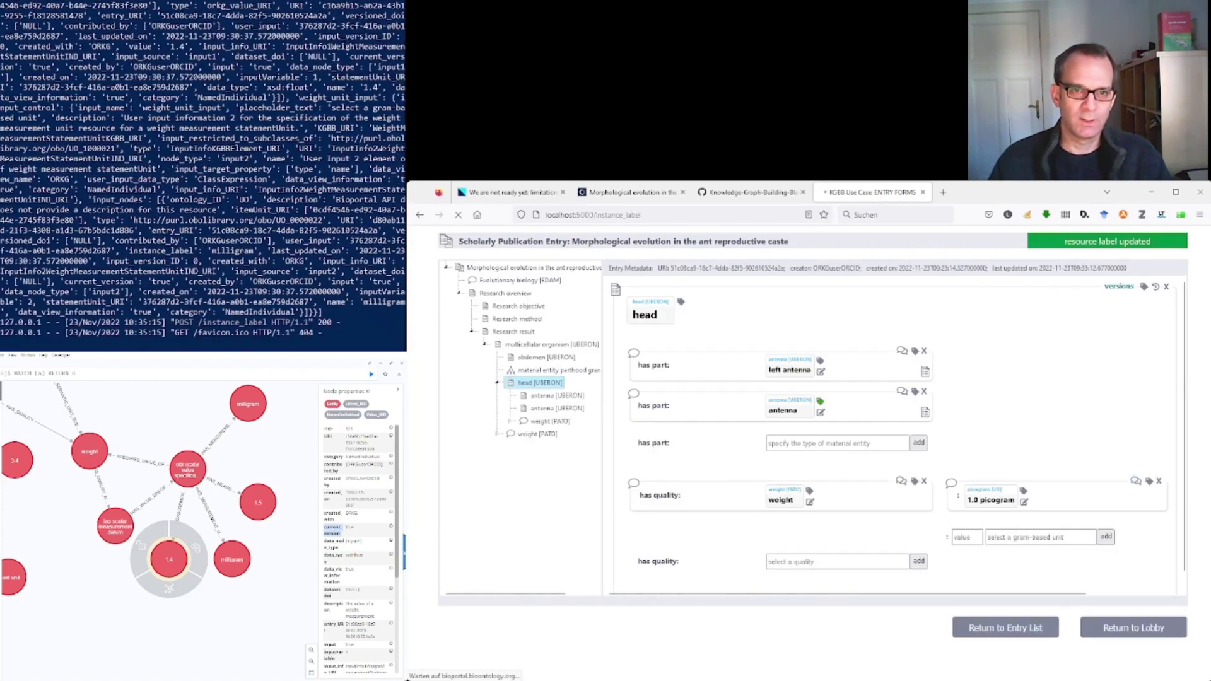
Step: Set the resource label of the other antenna to "right antenna"
{"action": "left_click", "coordinate": [821, 411]}
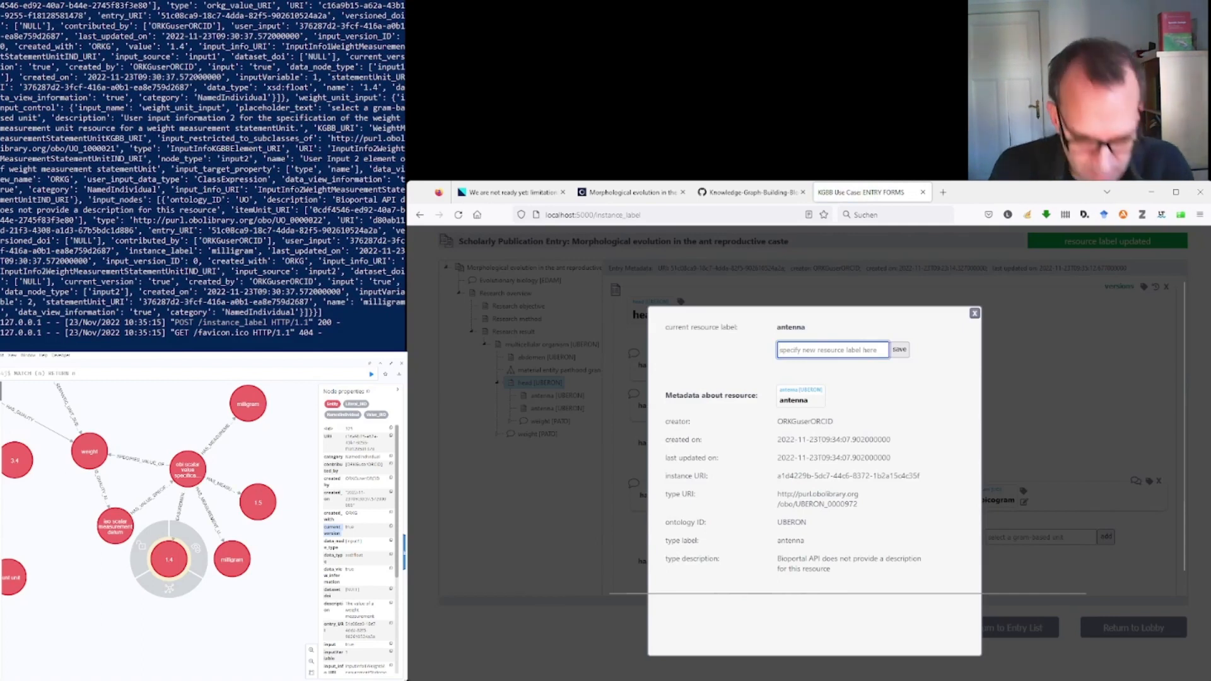
{"action": "type", "text": "right antenna"}
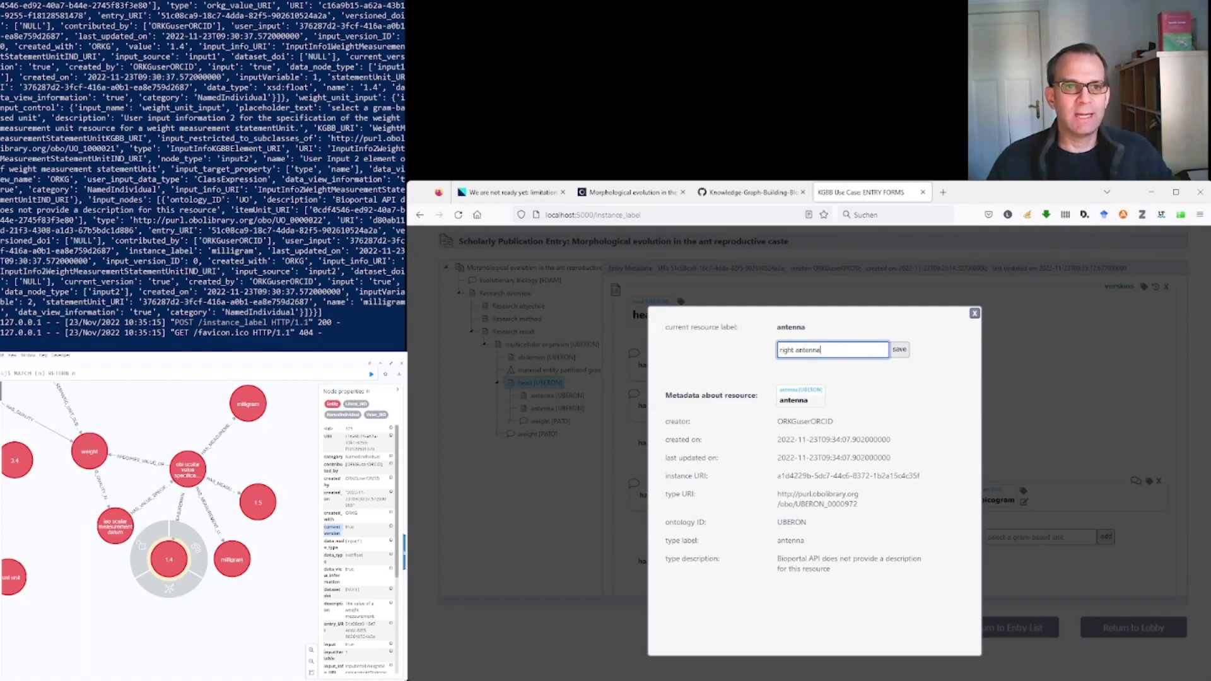
{"action": "key", "text": "Return"}
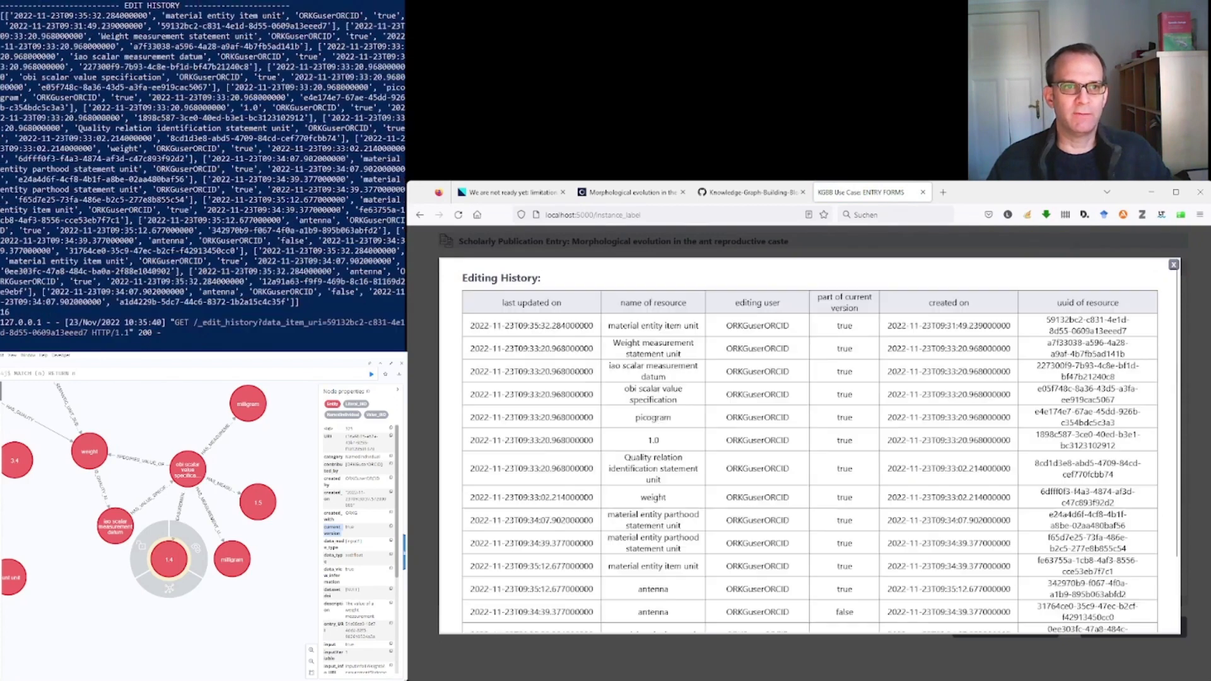
Step: Review the head item's editing history, including which resources belong to the current version, and close it
{"action": "scroll", "coordinate": [810, 441], "scroll_direction": "down", "scroll_amount": 2}
{"action": "scroll", "coordinate": [809, 441], "scroll_direction": "up", "scroll_amount": 2}
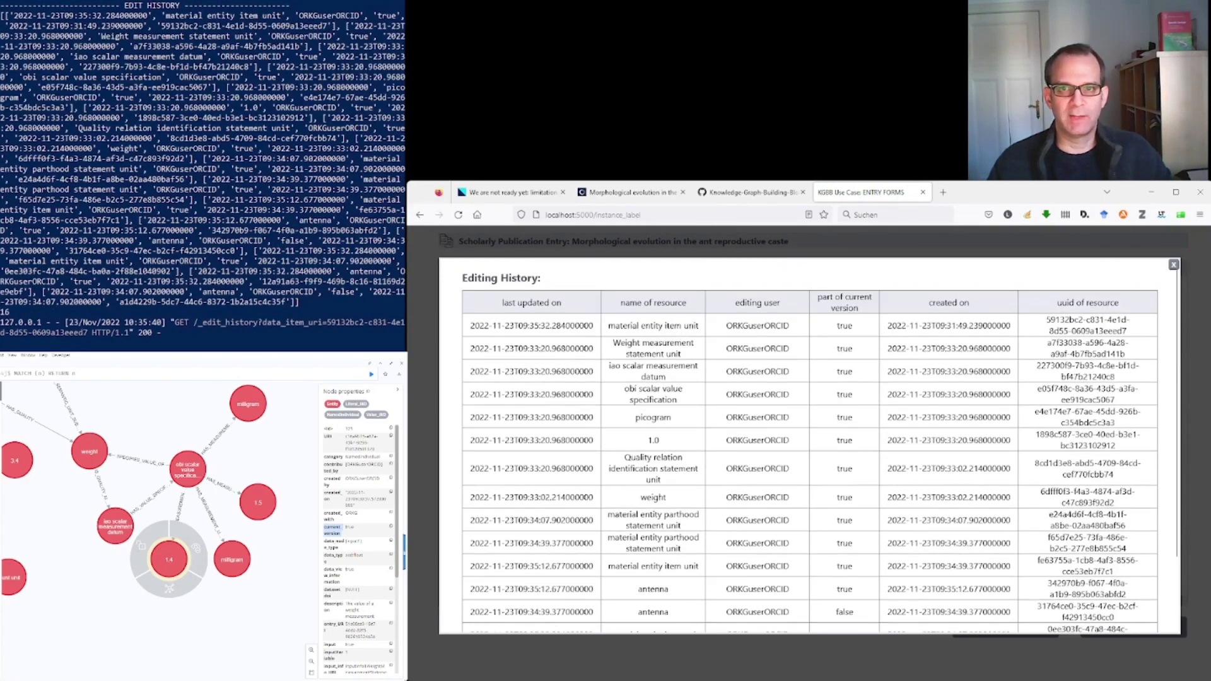
{"action": "left_click", "coordinate": [1173, 264]}
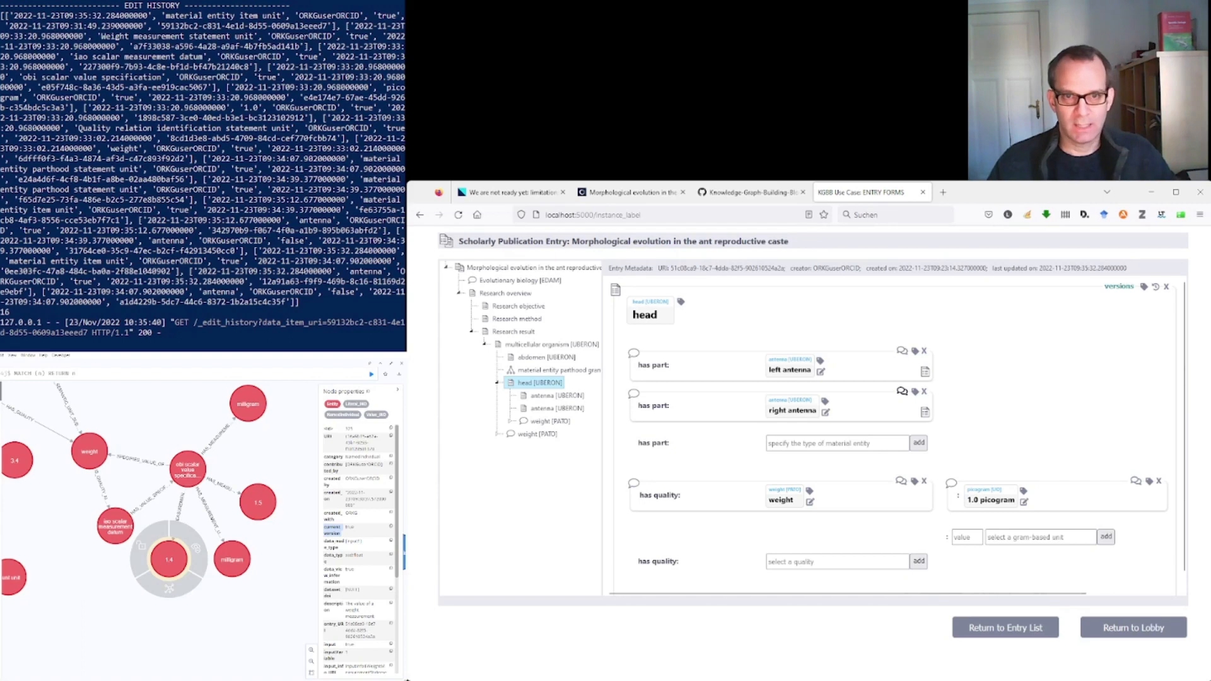
Step: Set the certainty of the statement that the head has the right antenna as part to certain
{"action": "left_click", "coordinate": [902, 391]}
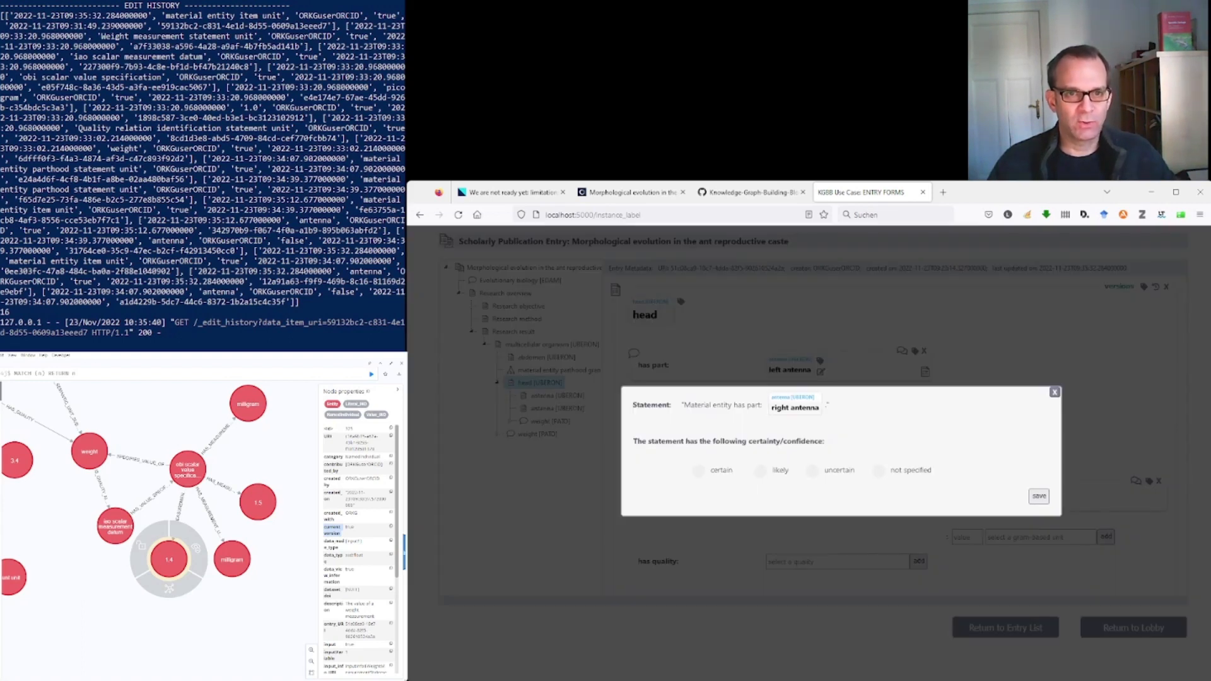
{"action": "left_click", "coordinate": [698, 471]}
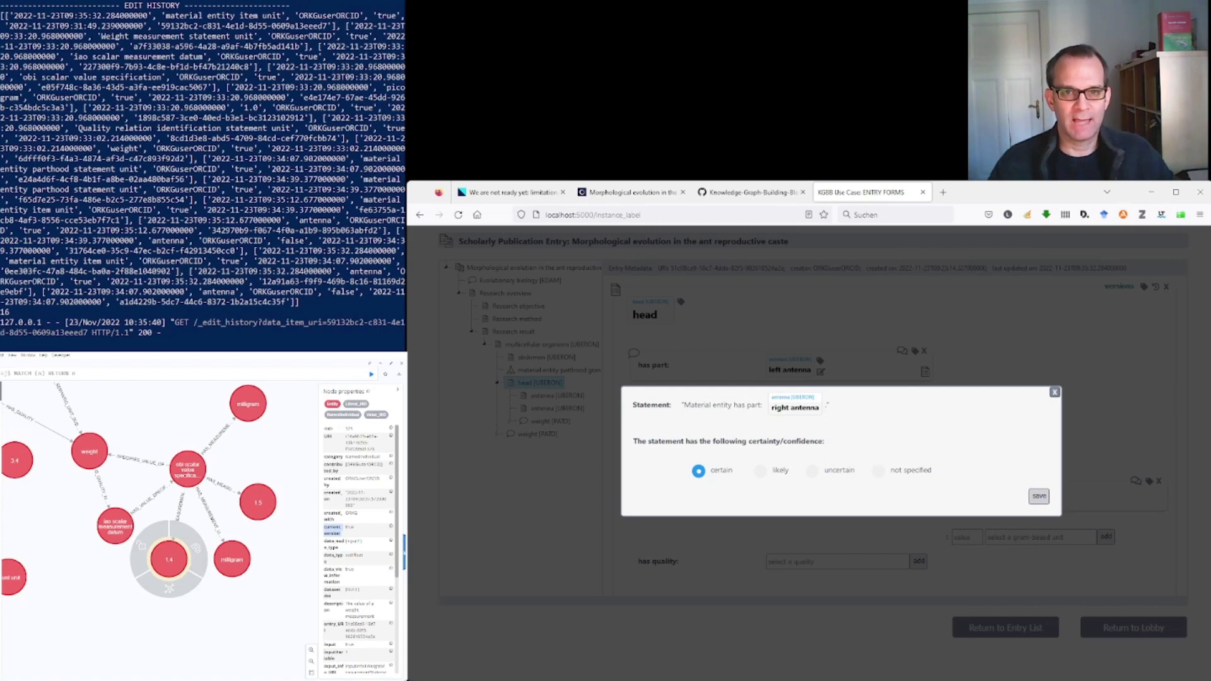
{"action": "left_click", "coordinate": [1039, 497]}
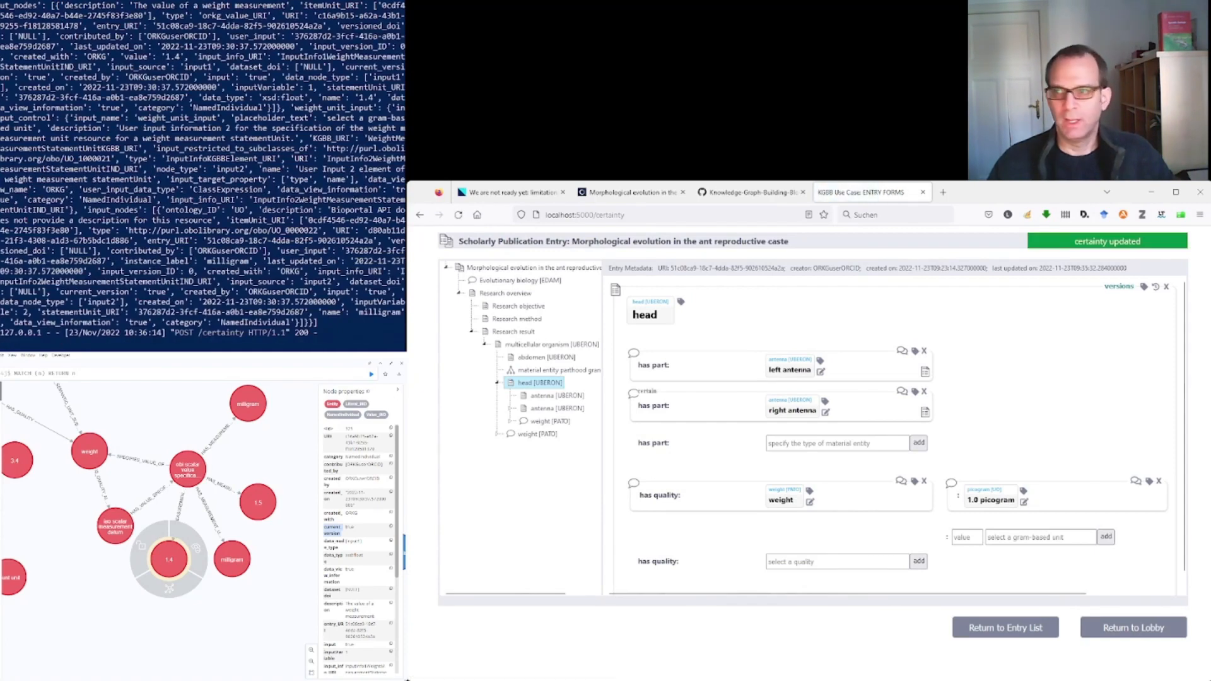
Step: Rerun the graph query and inspect the publication version, granularity tree, confidence level and "certain" nodes with their properties
{"action": "left_click", "coordinate": [371, 374]}
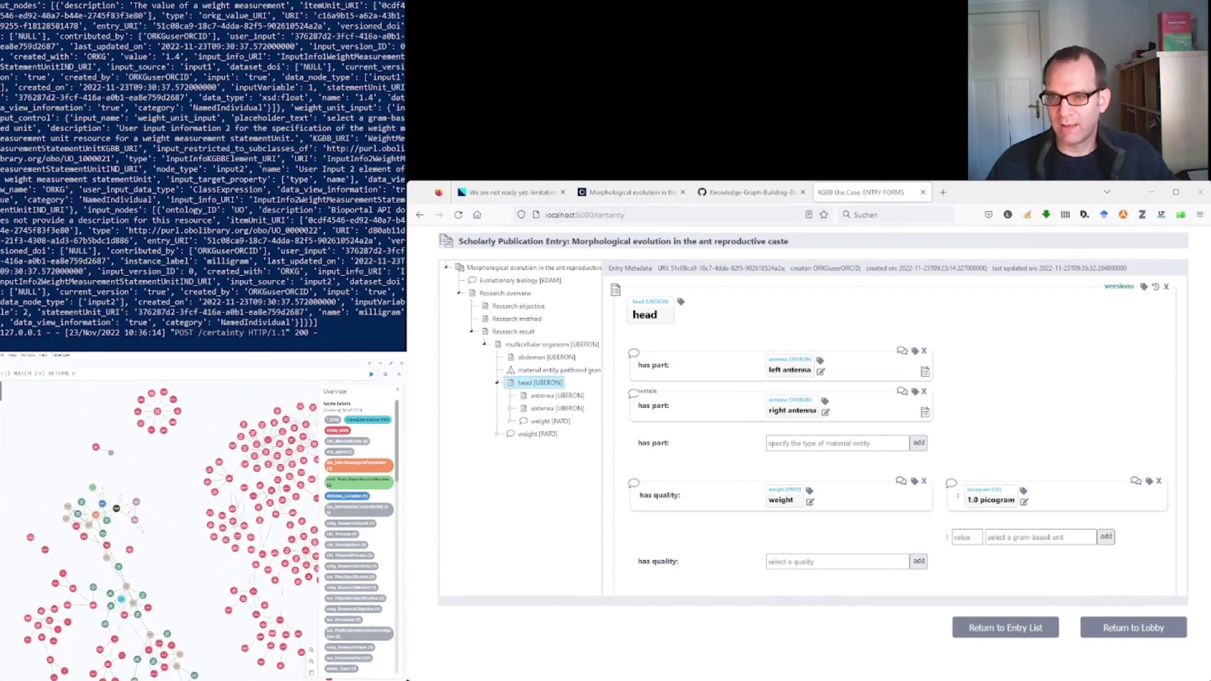
{"action": "left_click_drag", "start_coordinate": [145, 517], "coordinate": [219, 542]}
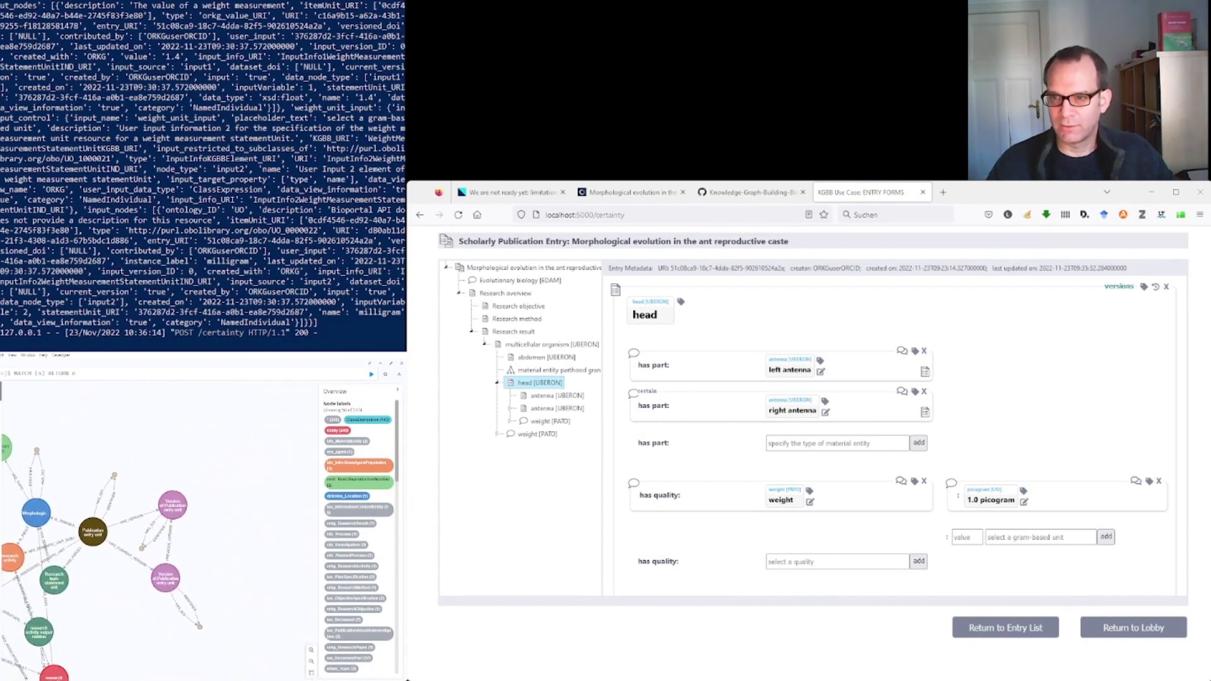
{"action": "mouse_move", "coordinate": [165, 576]}
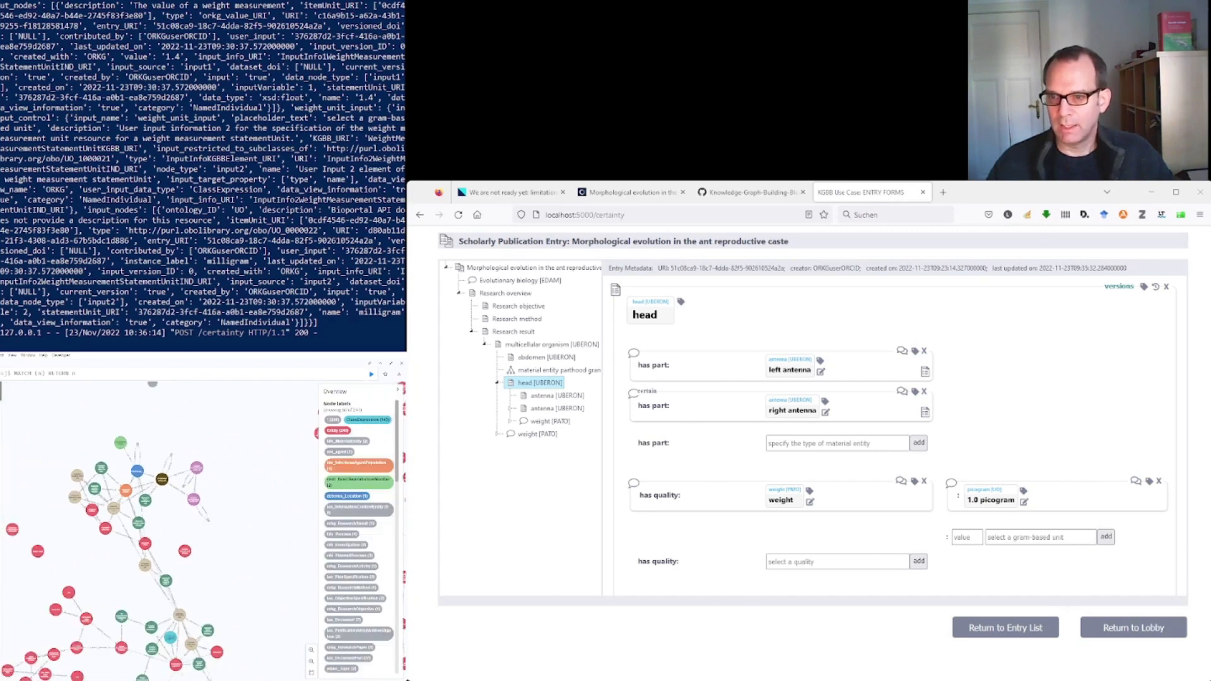
{"action": "left_click_drag", "start_coordinate": [164, 514], "coordinate": [155, 462]}
{"action": "scroll", "coordinate": [156, 462], "scroll_direction": "up", "scroll_amount": 7}
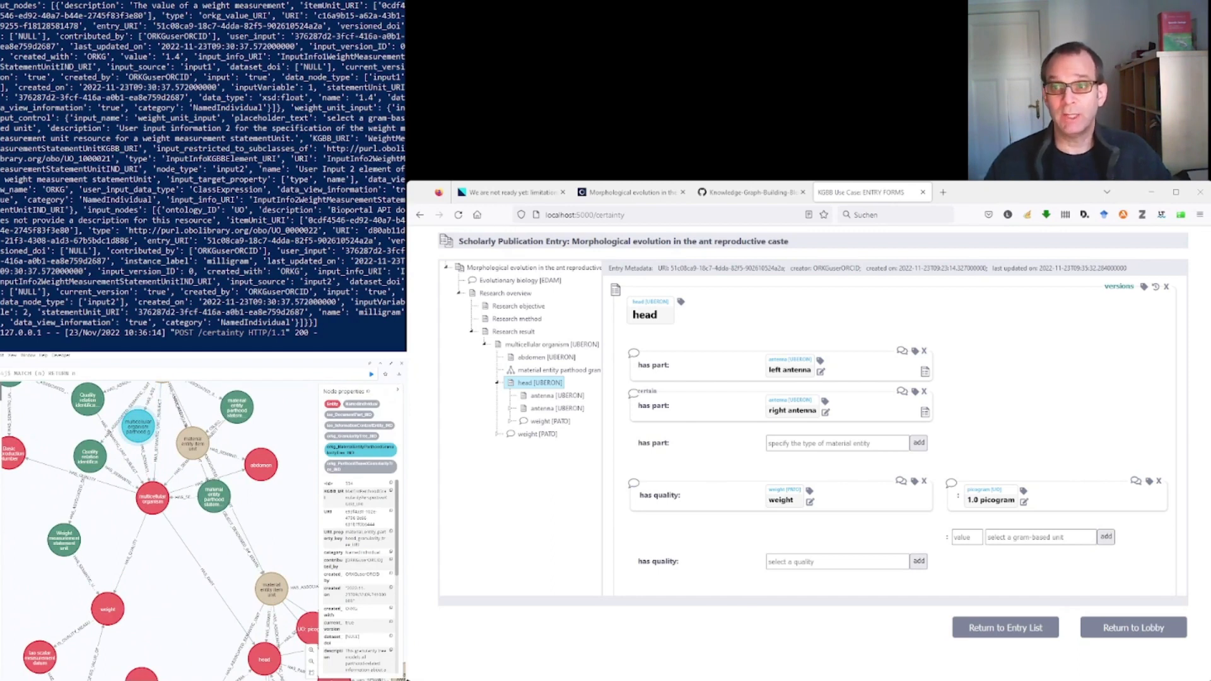
{"action": "scroll", "coordinate": [149, 514], "scroll_direction": "down", "scroll_amount": 5}
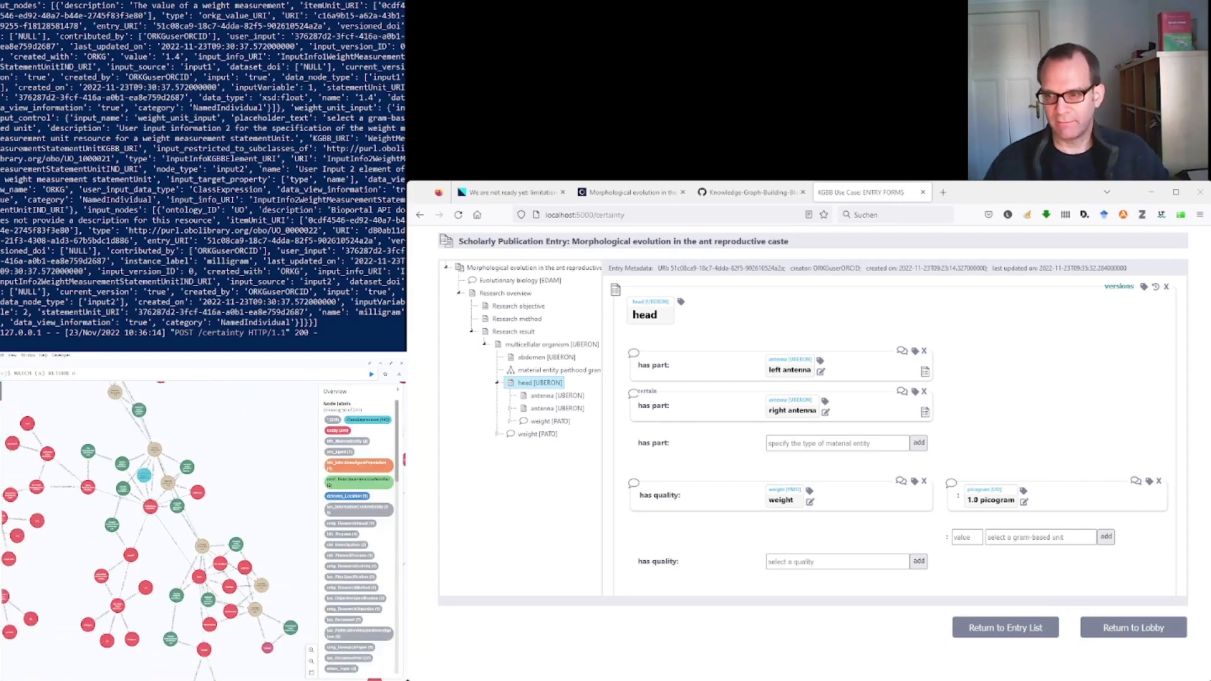
{"action": "scroll", "coordinate": [279, 611], "scroll_direction": "up", "scroll_amount": 8}
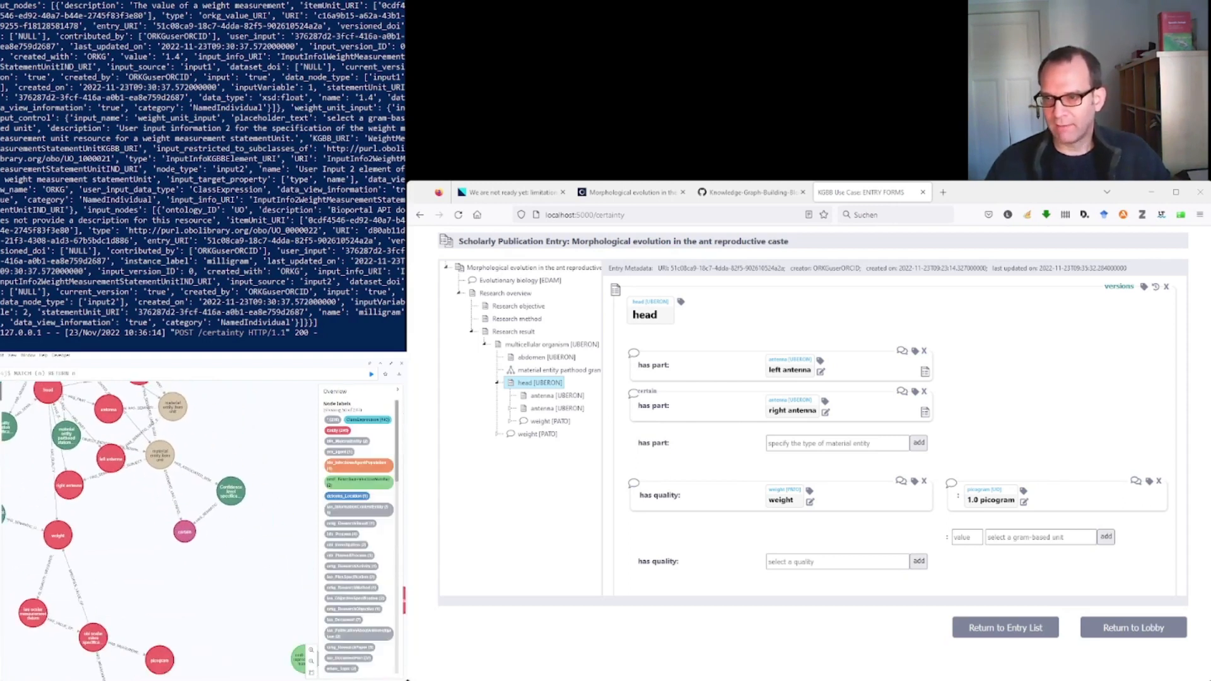
{"action": "left_click_drag", "start_coordinate": [280, 611], "coordinate": [238, 418]}
{"action": "left_click", "coordinate": [201, 527]}
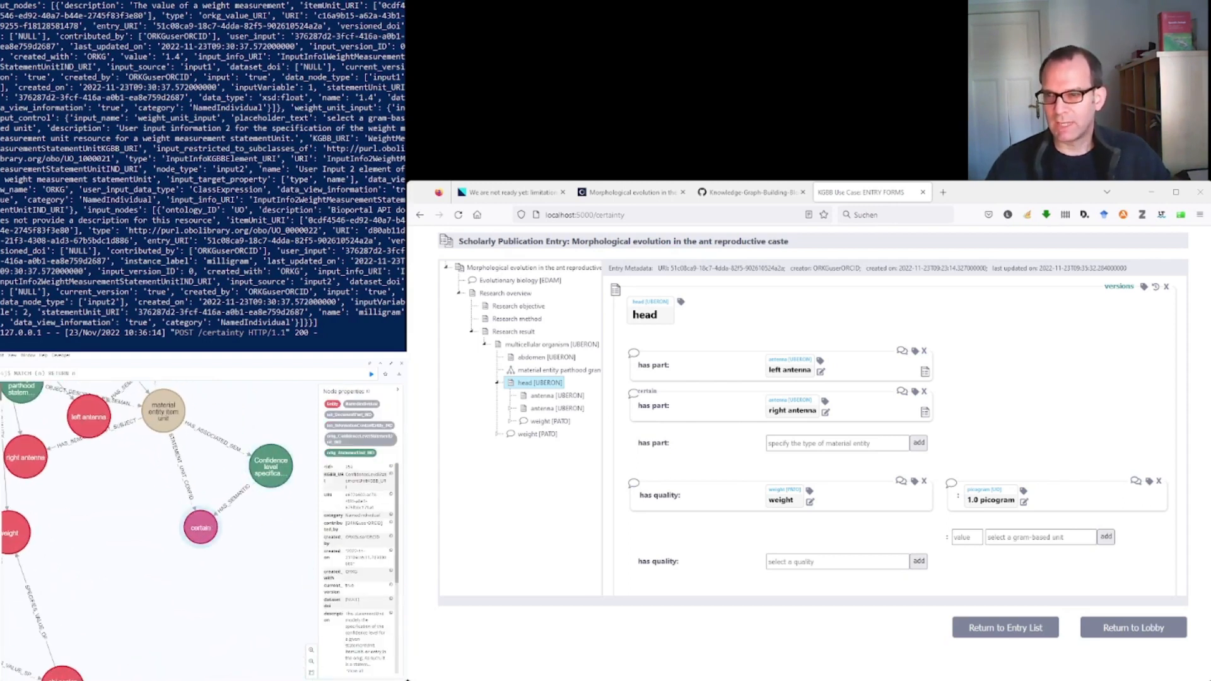
{"action": "left_click", "coordinate": [201, 527]}
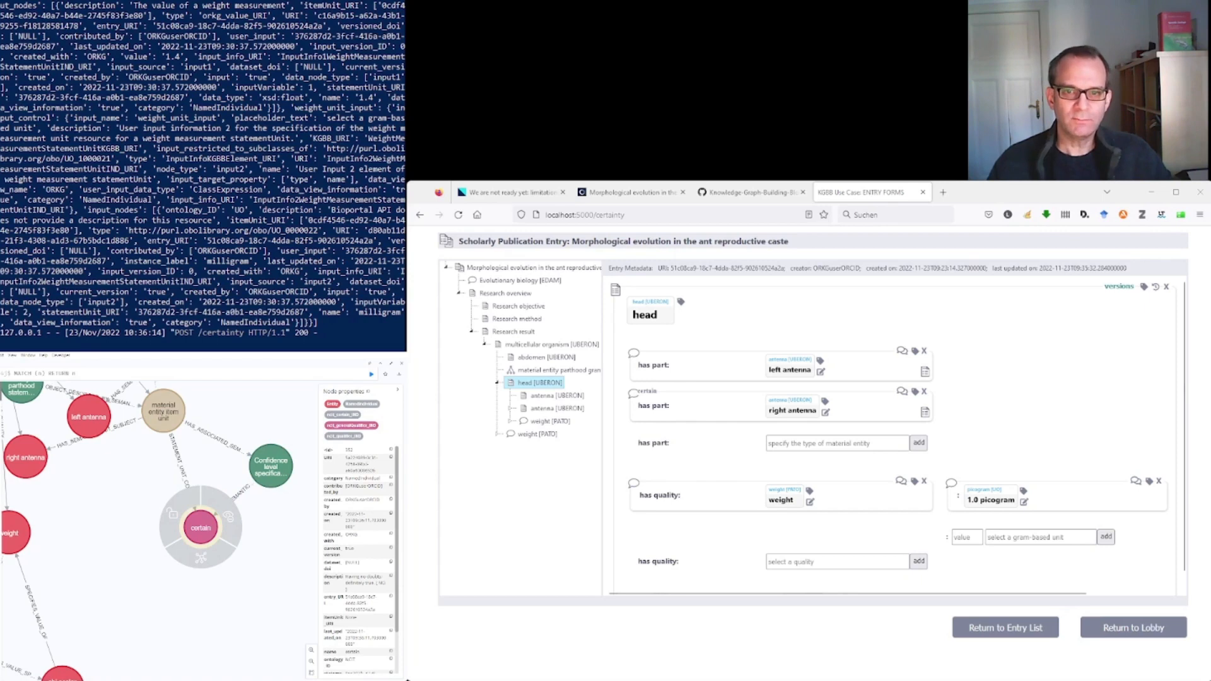
{"action": "scroll", "coordinate": [118, 530], "scroll_direction": "down", "scroll_amount": 7}
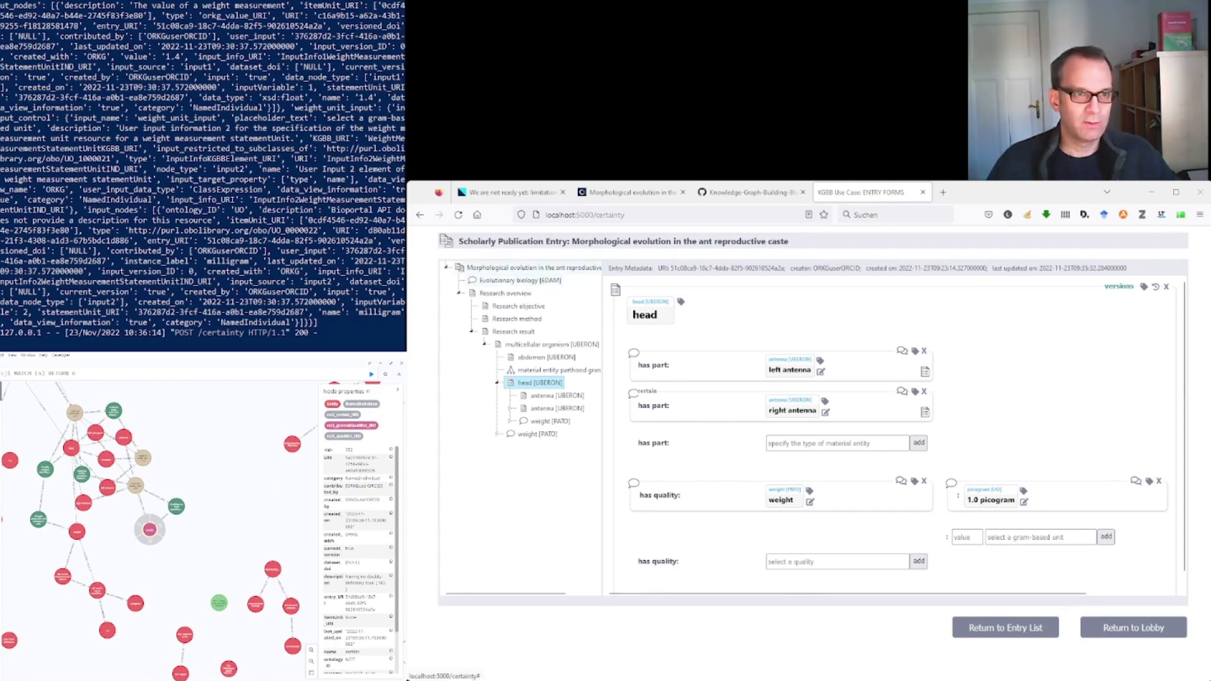
Step: Save a snapshot of the publication entry's live version and examine the version nodes in the refreshed graph
{"action": "left_click", "coordinate": [533, 267]}
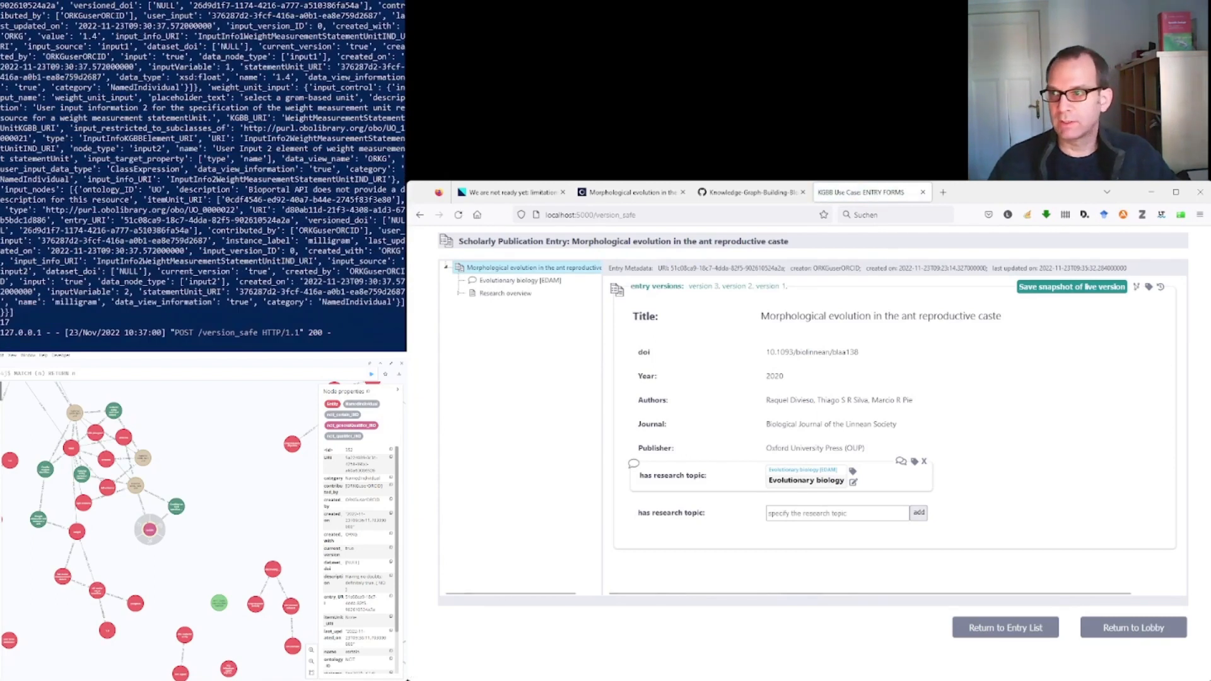
{"action": "left_click", "coordinate": [371, 374]}
{"action": "scroll", "coordinate": [151, 496], "scroll_direction": "up", "scroll_amount": 10}
{"action": "left_click_drag", "start_coordinate": [151, 497], "coordinate": [197, 456]}
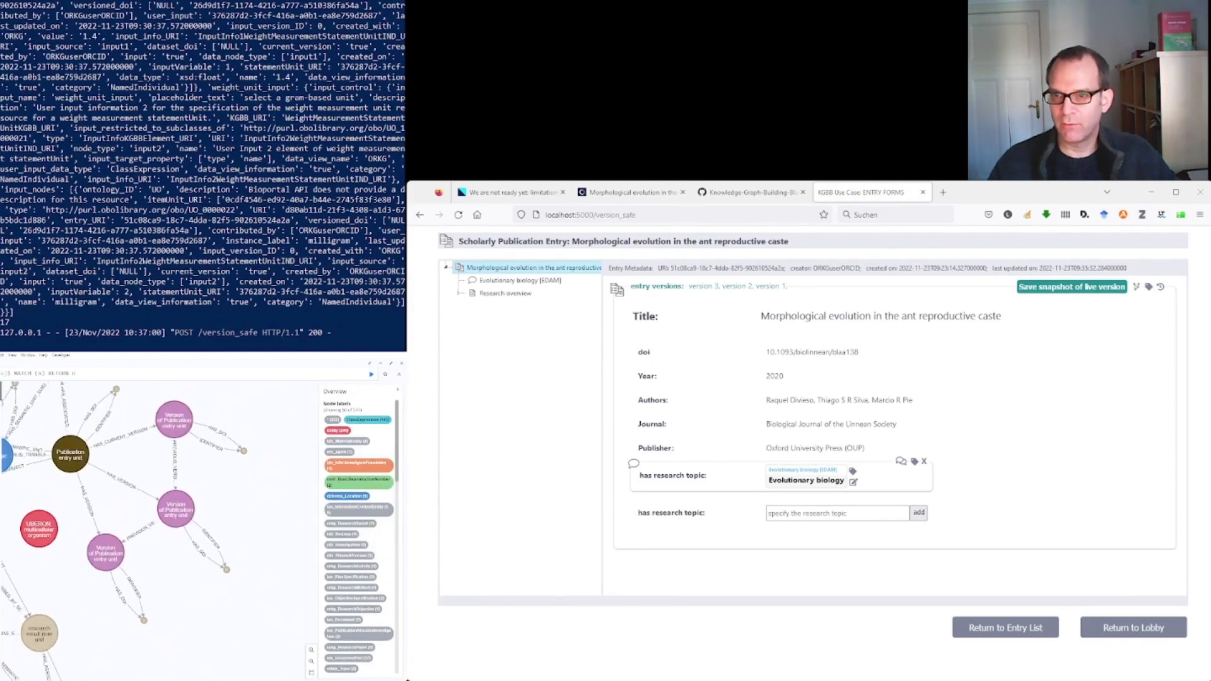
{"action": "scroll", "coordinate": [116, 470], "scroll_direction": "up", "scroll_amount": 1}
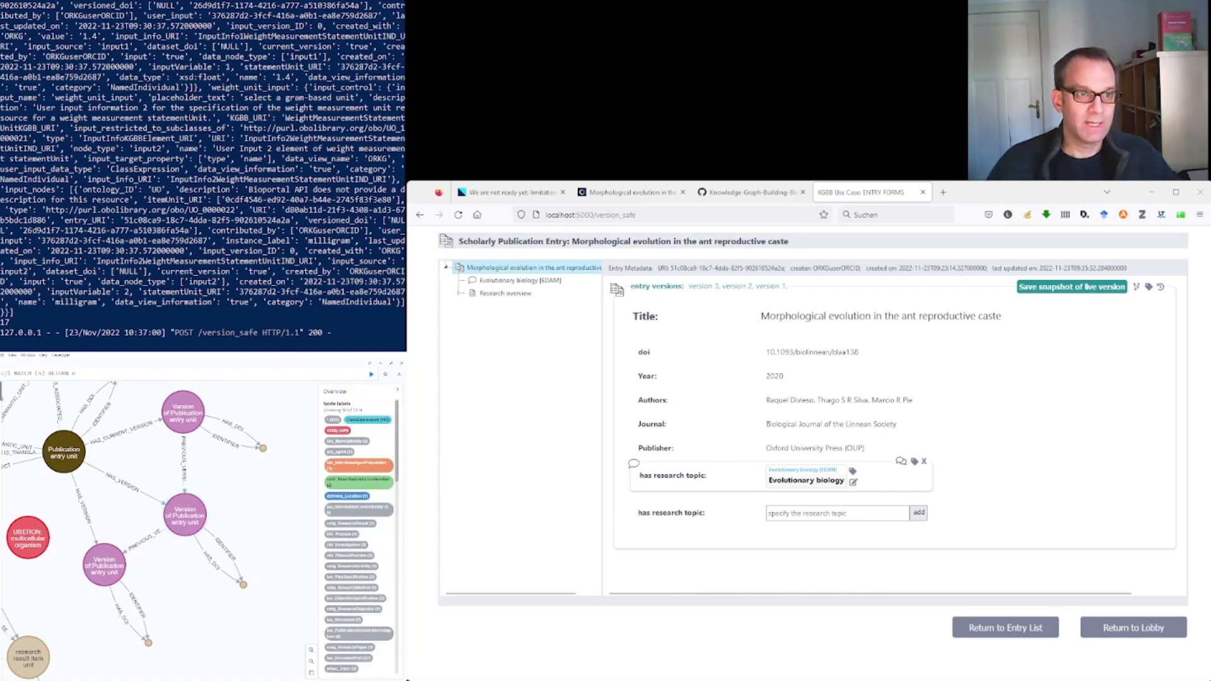
Step: View the multicellular organism's parthood granularity tree under the research result, and close it
{"action": "left_click", "coordinate": [459, 294]}
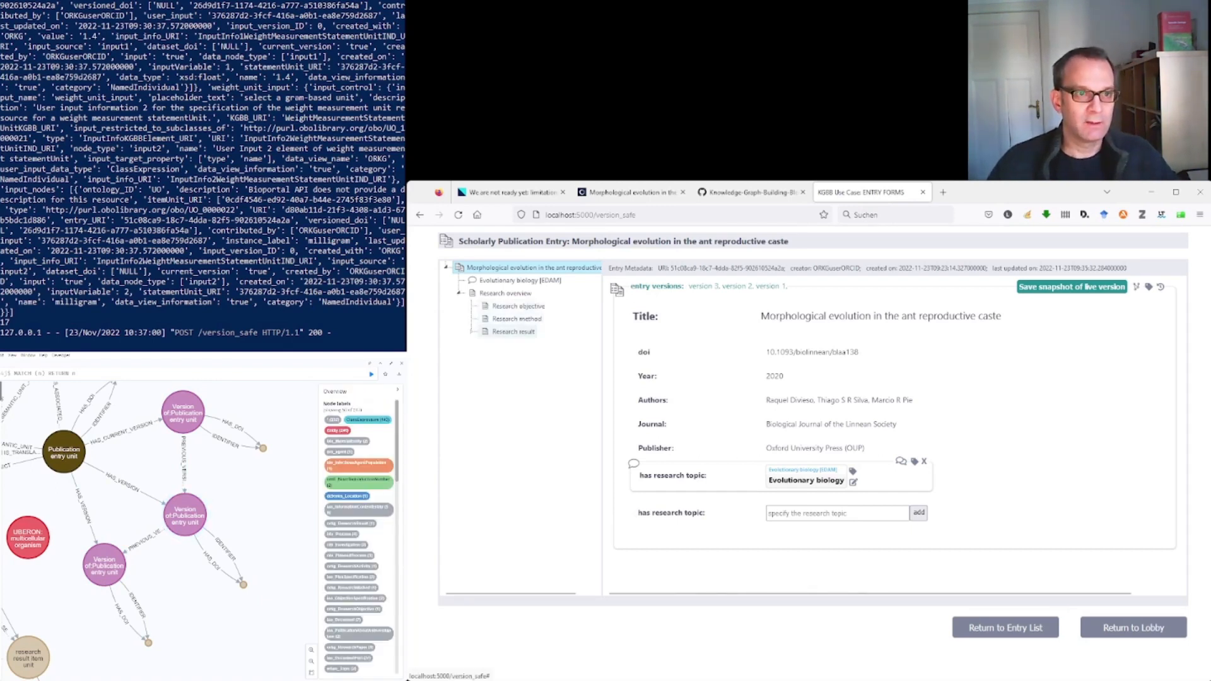
{"action": "left_click", "coordinate": [513, 331]}
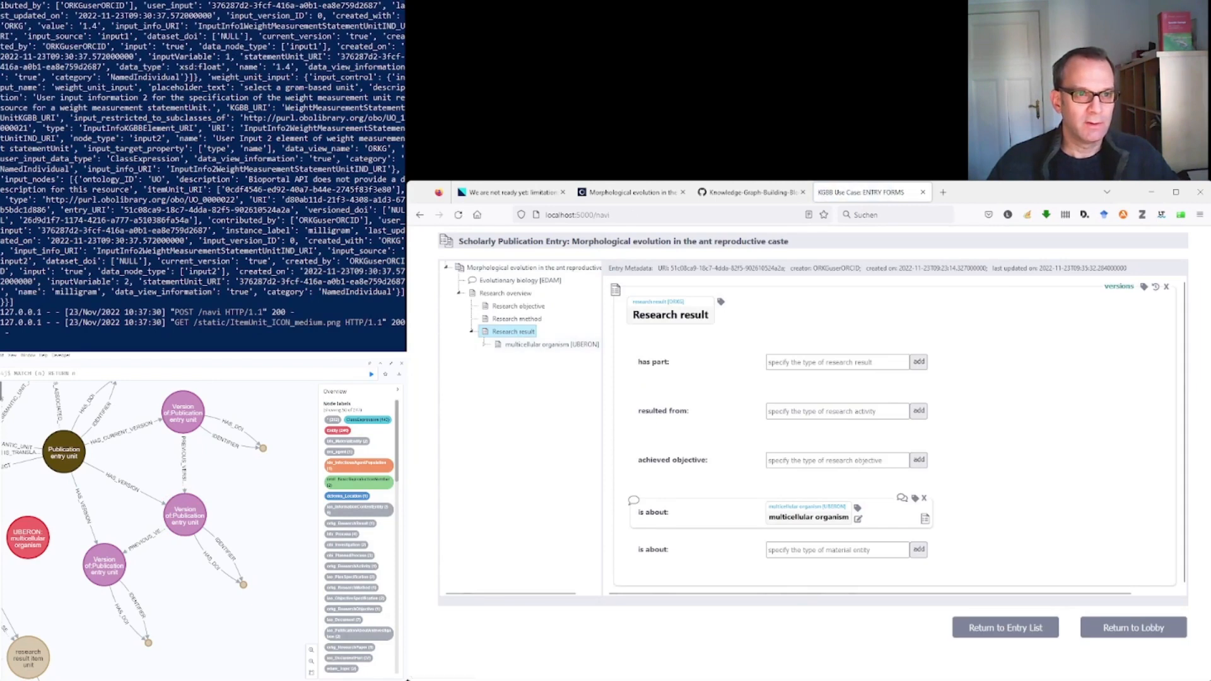
{"action": "left_click", "coordinate": [558, 371]}
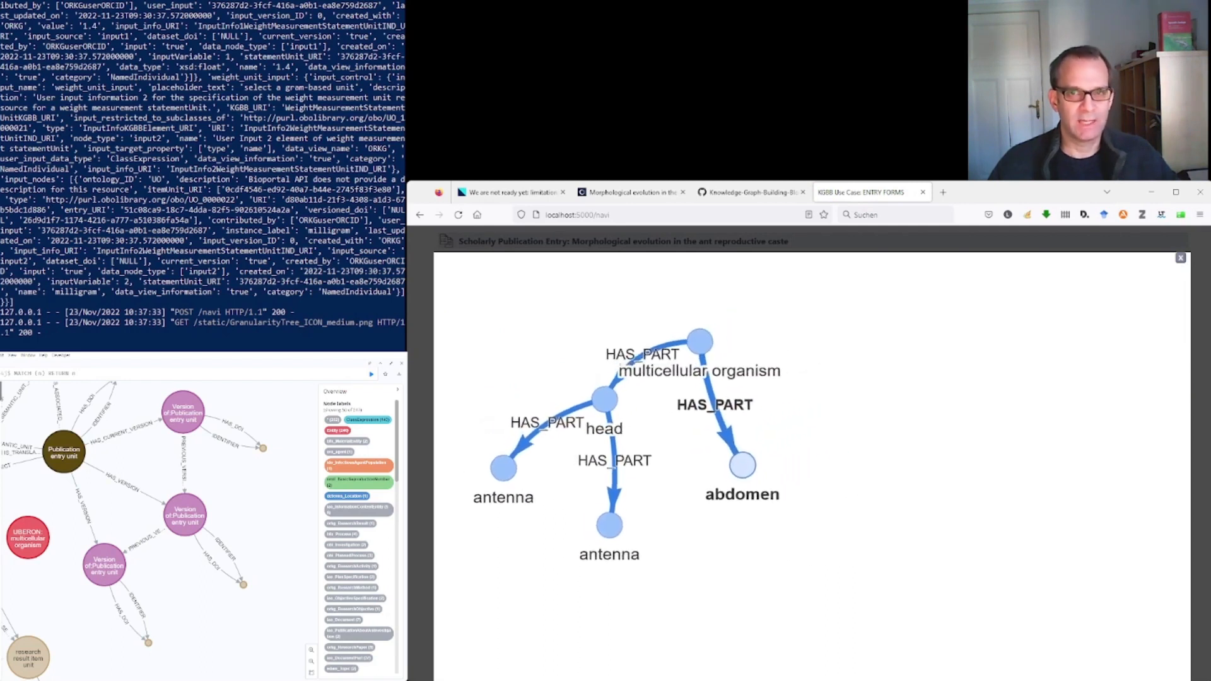
{"action": "left_click", "coordinate": [1180, 258]}
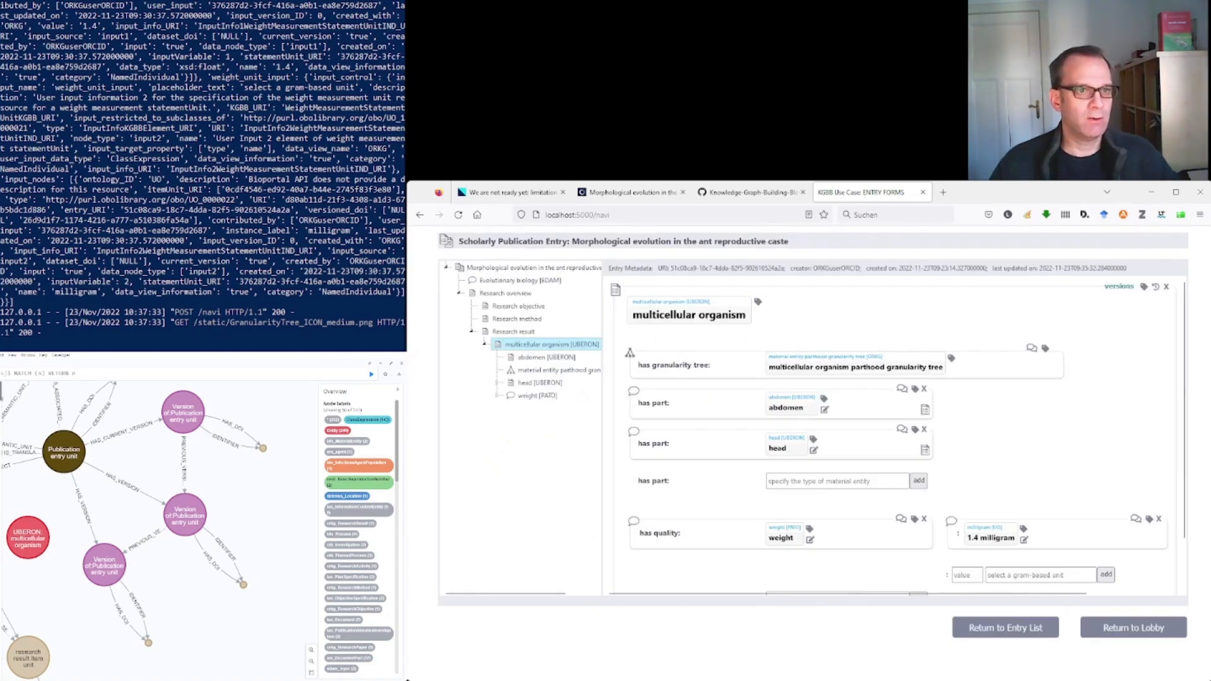
Step: Delete the research result's statement about the multicellular organism and go back to the publication's main entry
{"action": "left_click", "coordinate": [513, 332]}
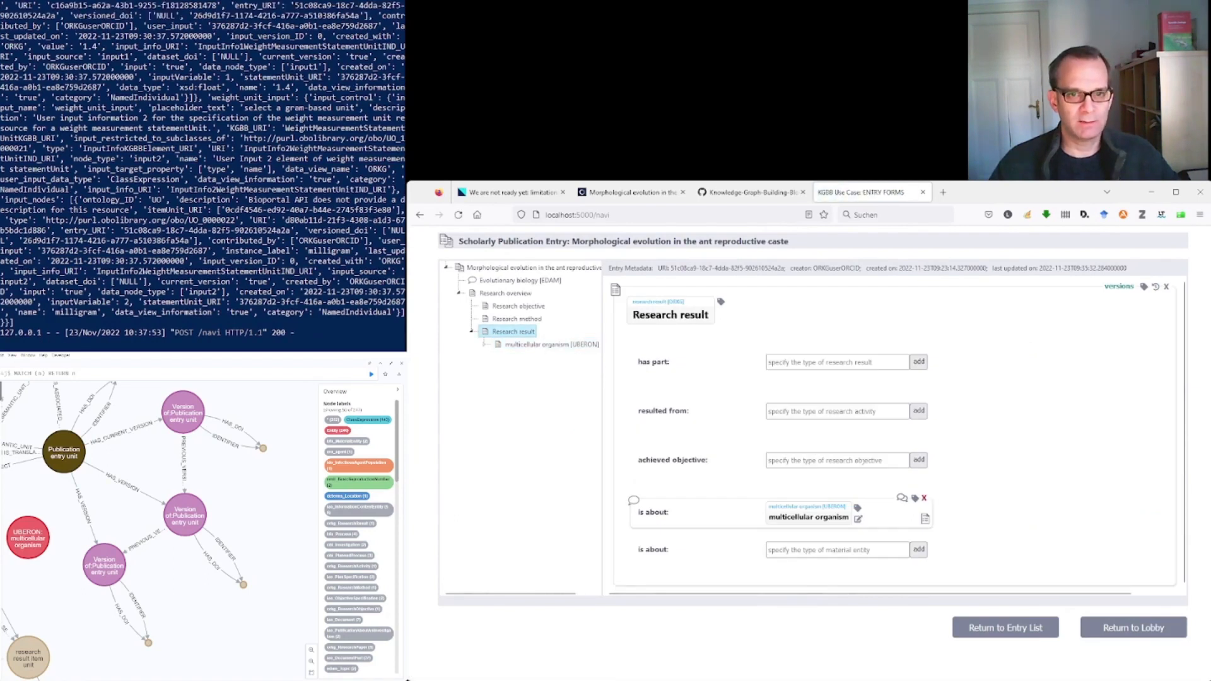
{"action": "left_click", "coordinate": [924, 498]}
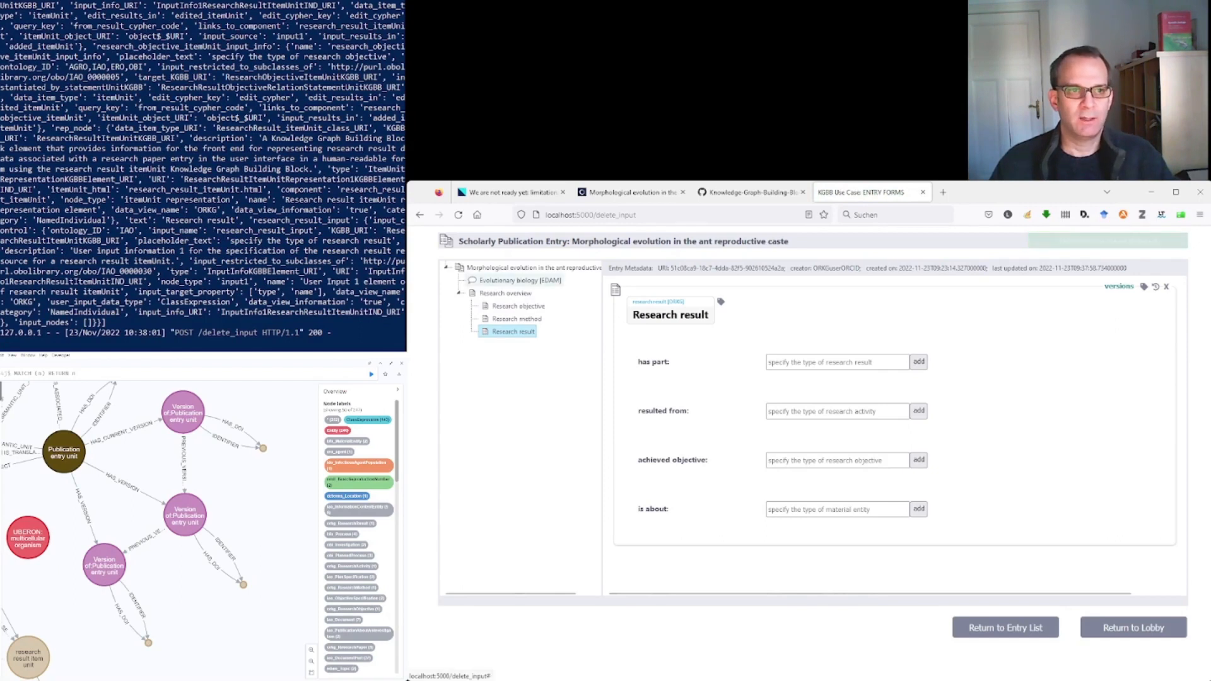
{"action": "left_click", "coordinate": [520, 280]}
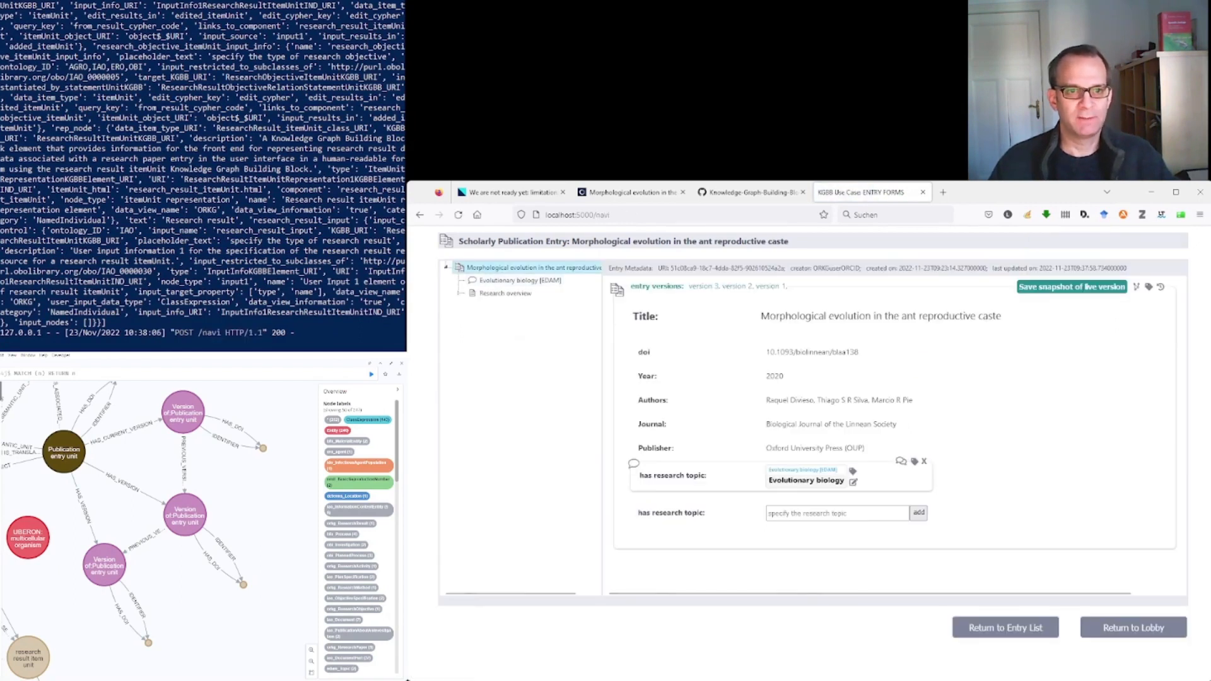
Step: Review saved versions 1, 2 and 3 of the entry, including the multicellular organism in version 2 and the head in version 3
{"action": "mouse_move", "coordinate": [801, 470]}
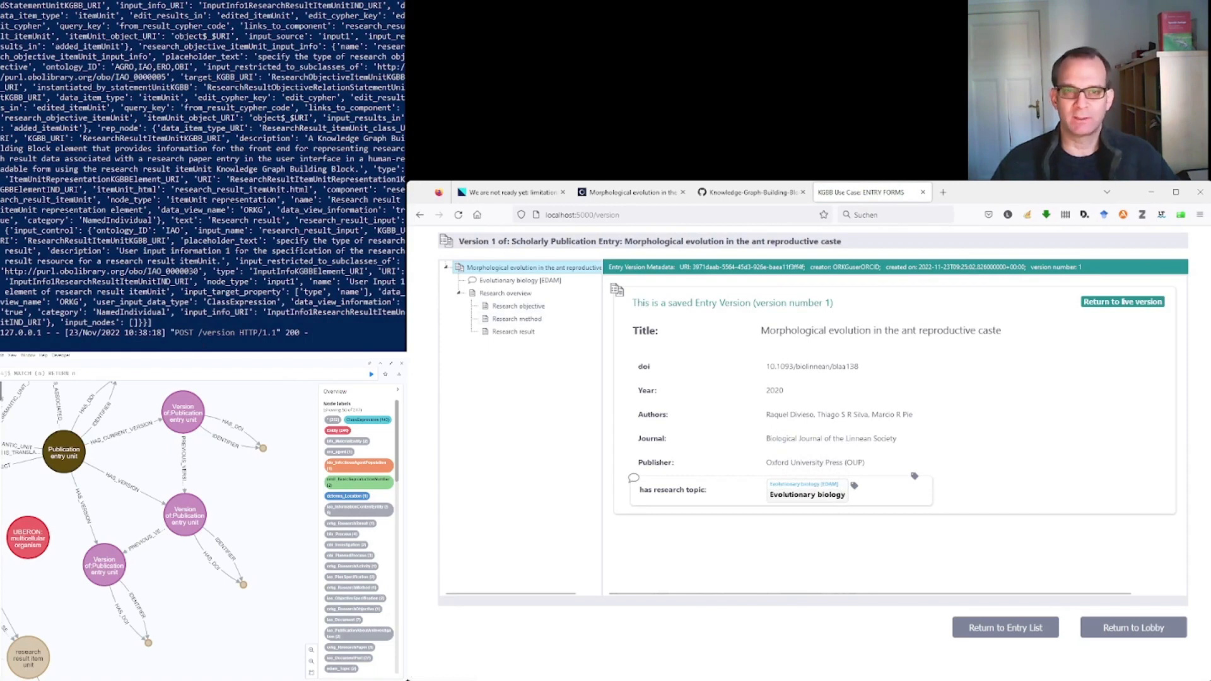
{"action": "key", "text": "F5"}
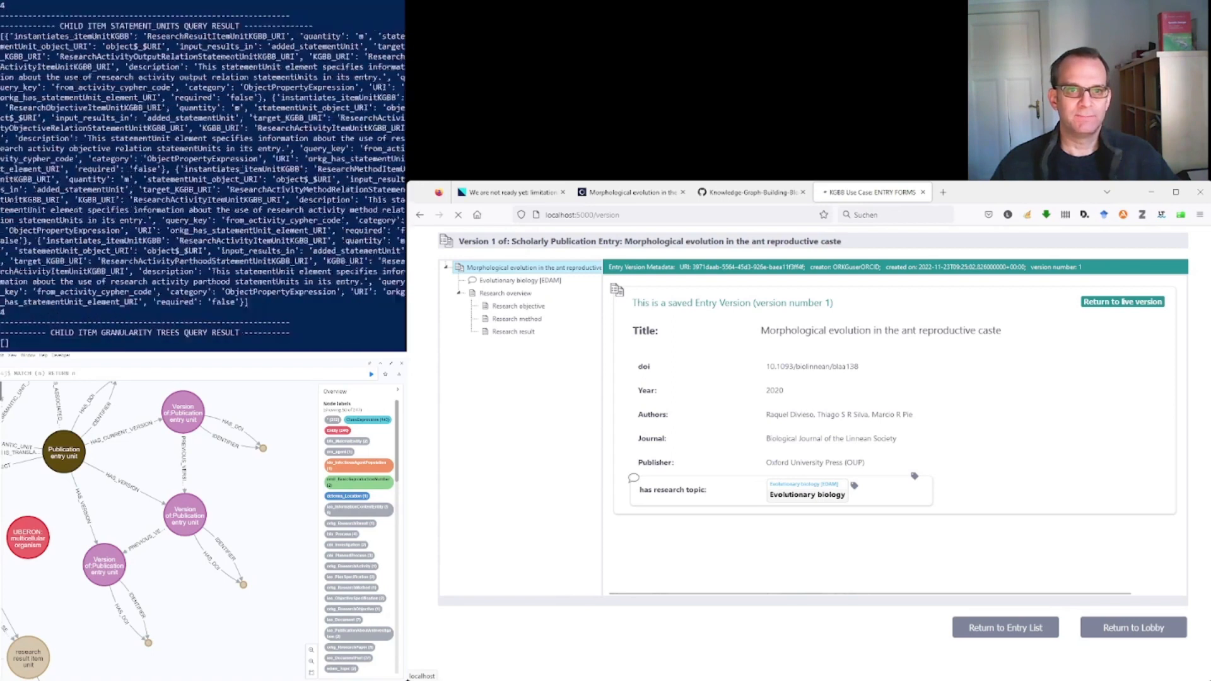
{"action": "key", "text": "F5"}
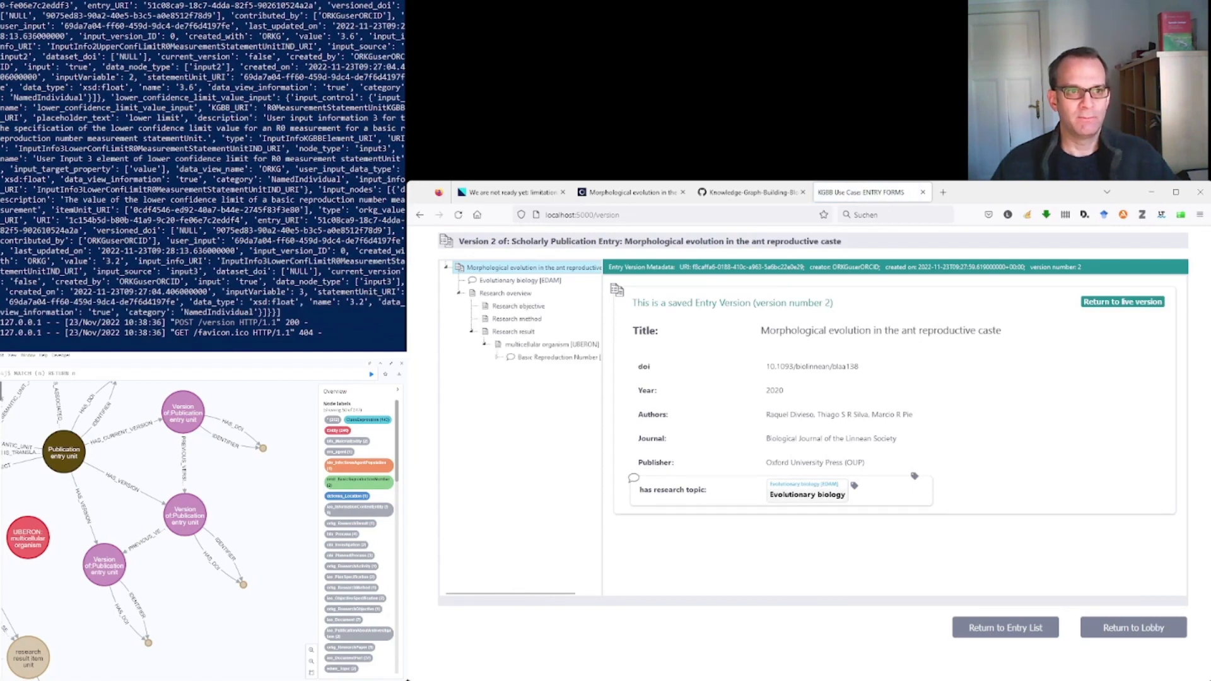
{"action": "left_click", "coordinate": [552, 345]}
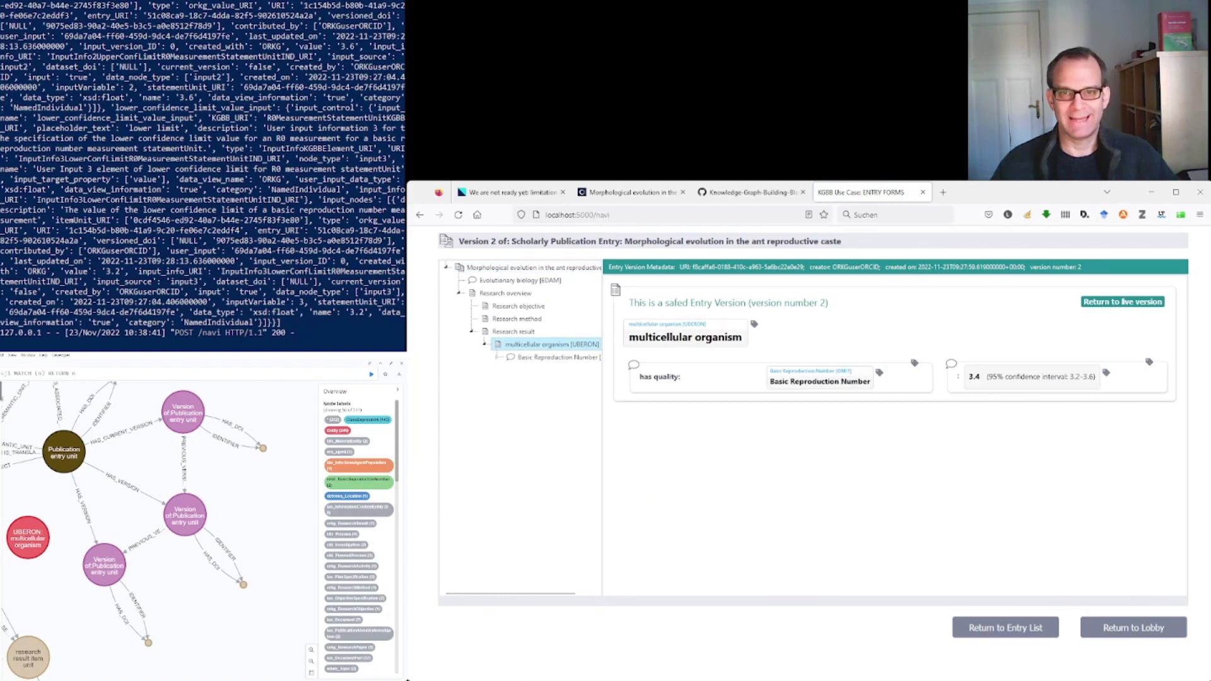
{"action": "left_click", "coordinate": [668, 324]}
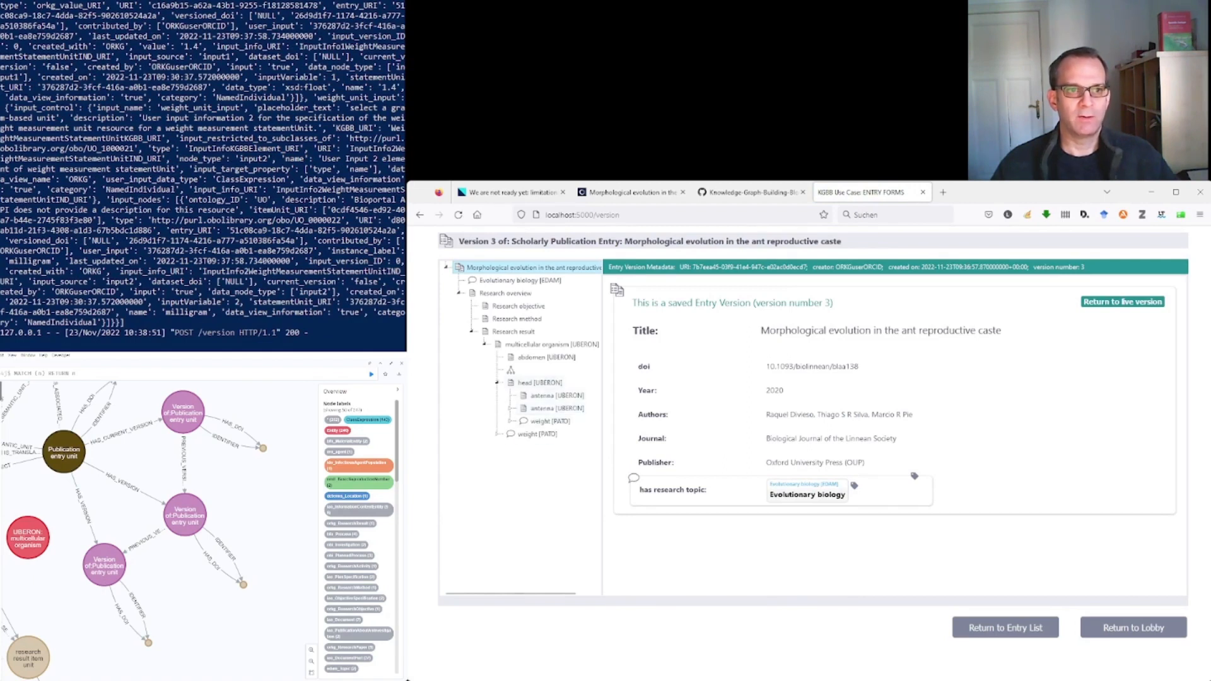
{"action": "left_click", "coordinate": [540, 382]}
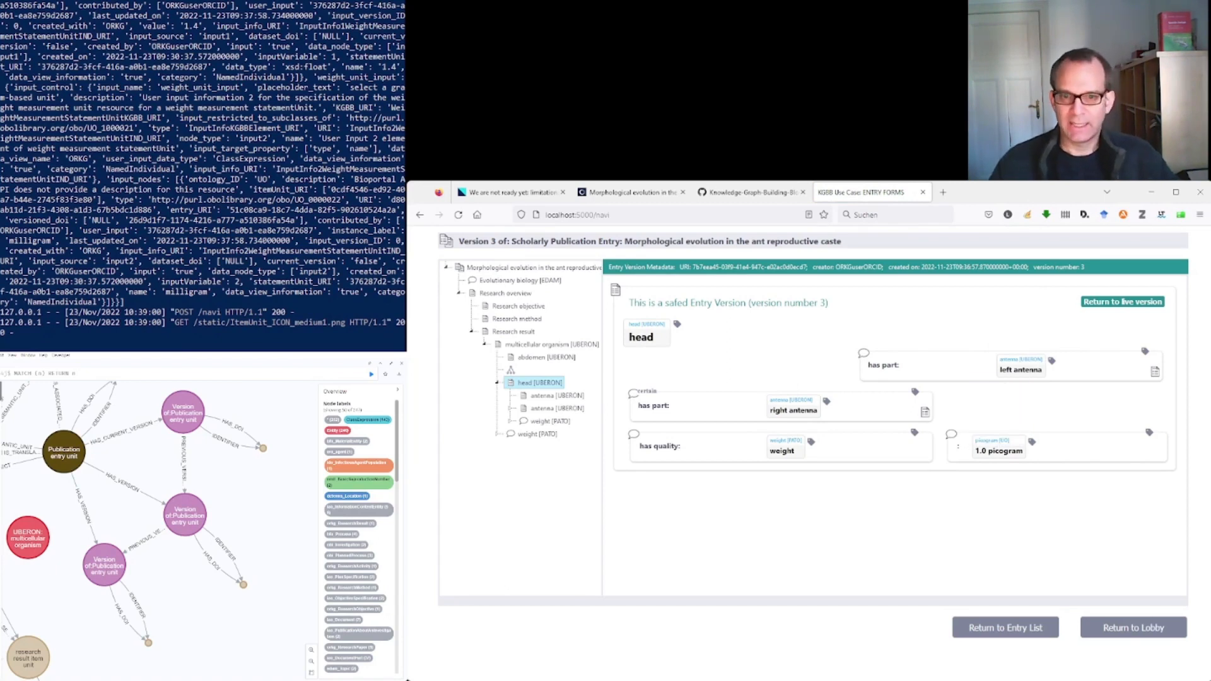
Step: Return to the lobby and copy the DOI of the disease named entity recognizers article from its journal page
{"action": "left_click", "coordinate": [1005, 628]}
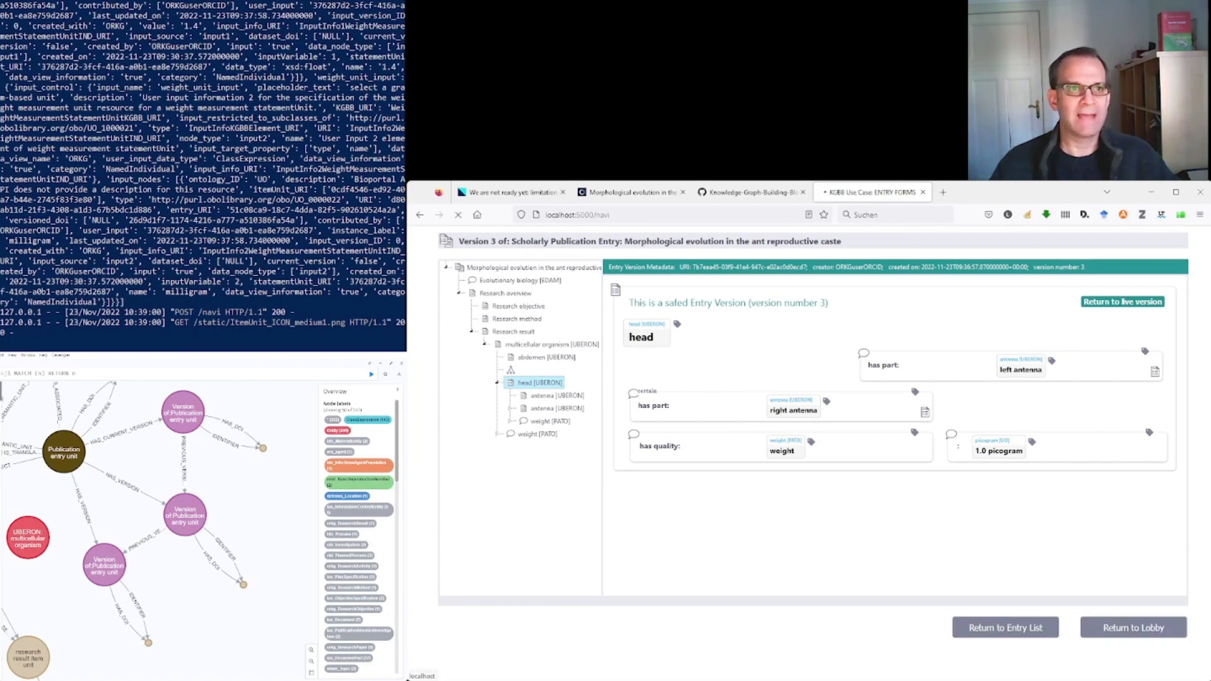
{"action": "key", "text": "ctrl+1"}
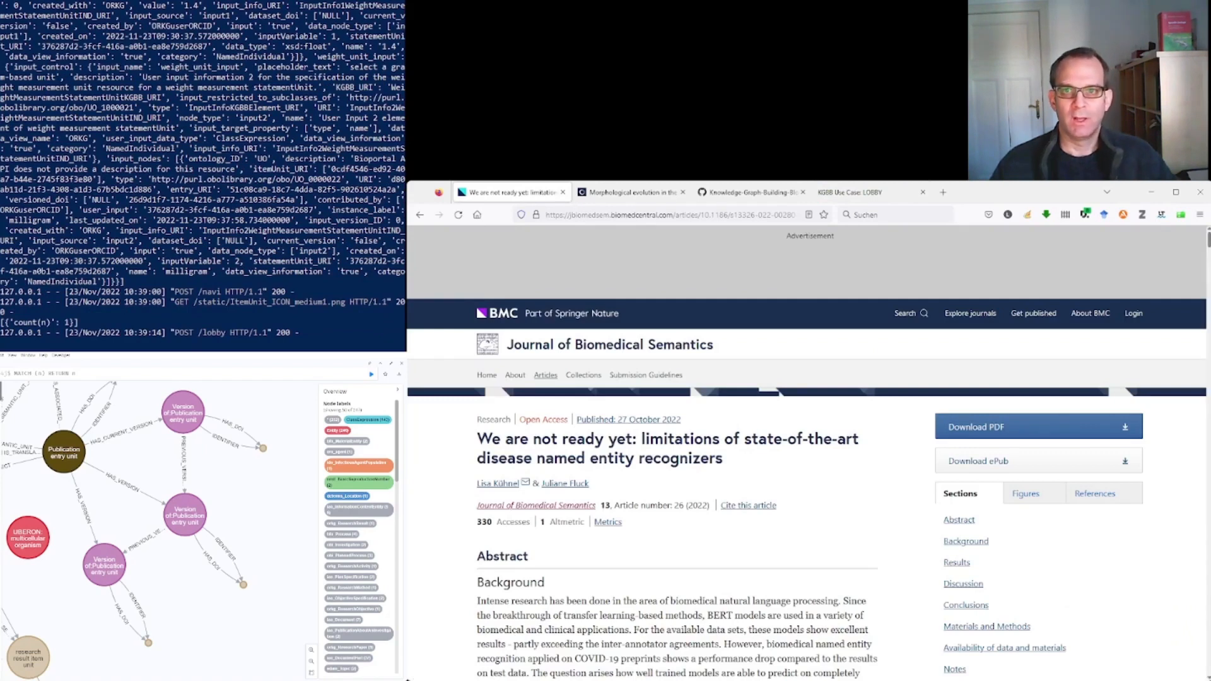
{"action": "left_click_drag", "start_coordinate": [1208, 240], "coordinate": [1208, 658]}
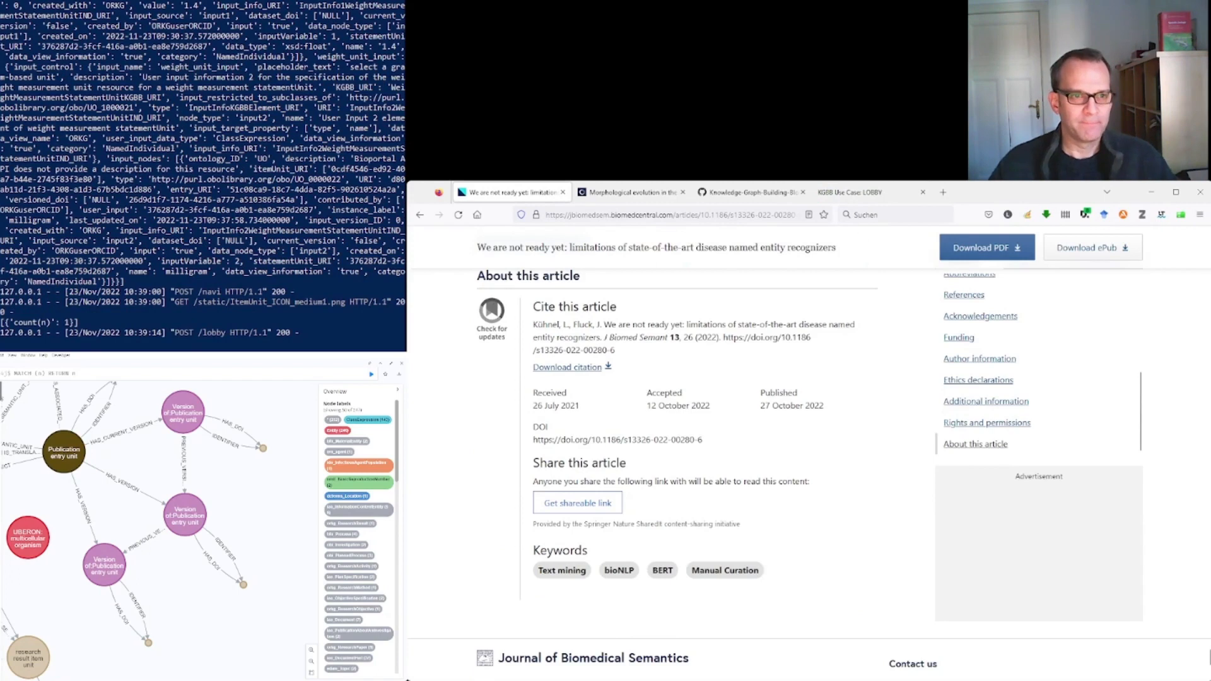
{"action": "left_click_drag", "start_coordinate": [702, 439], "coordinate": [591, 440]}
{"action": "key", "text": "ctrl+c"}
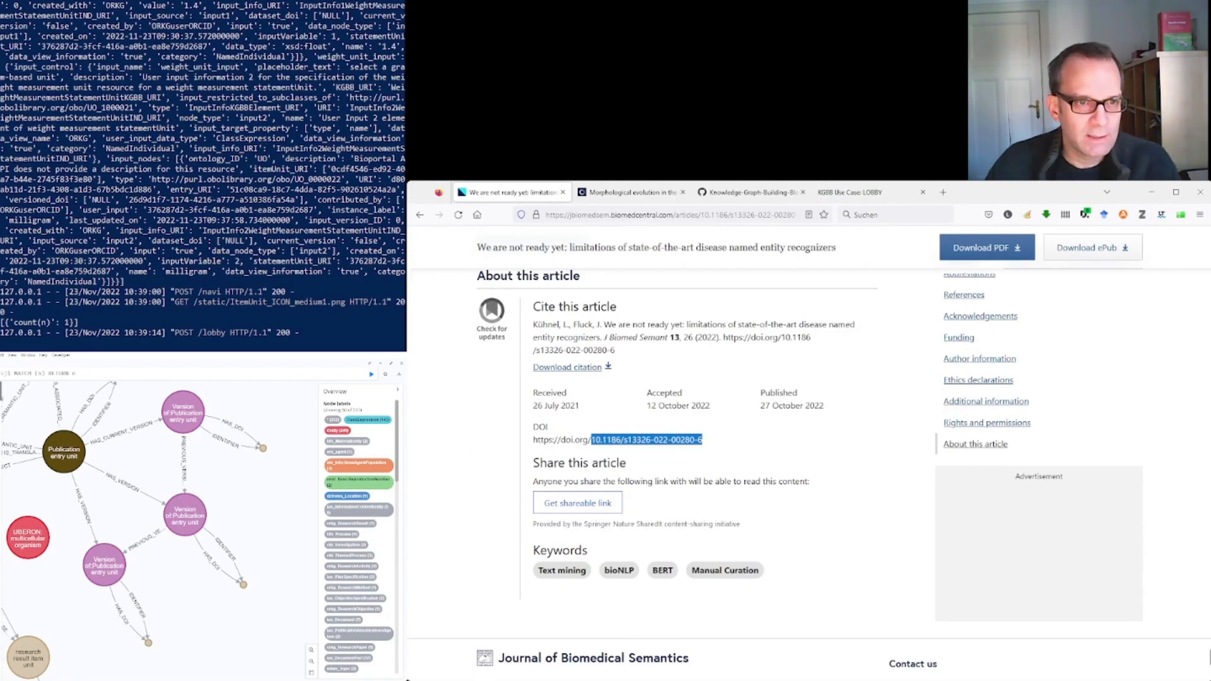
{"action": "left_click", "coordinate": [850, 192]}
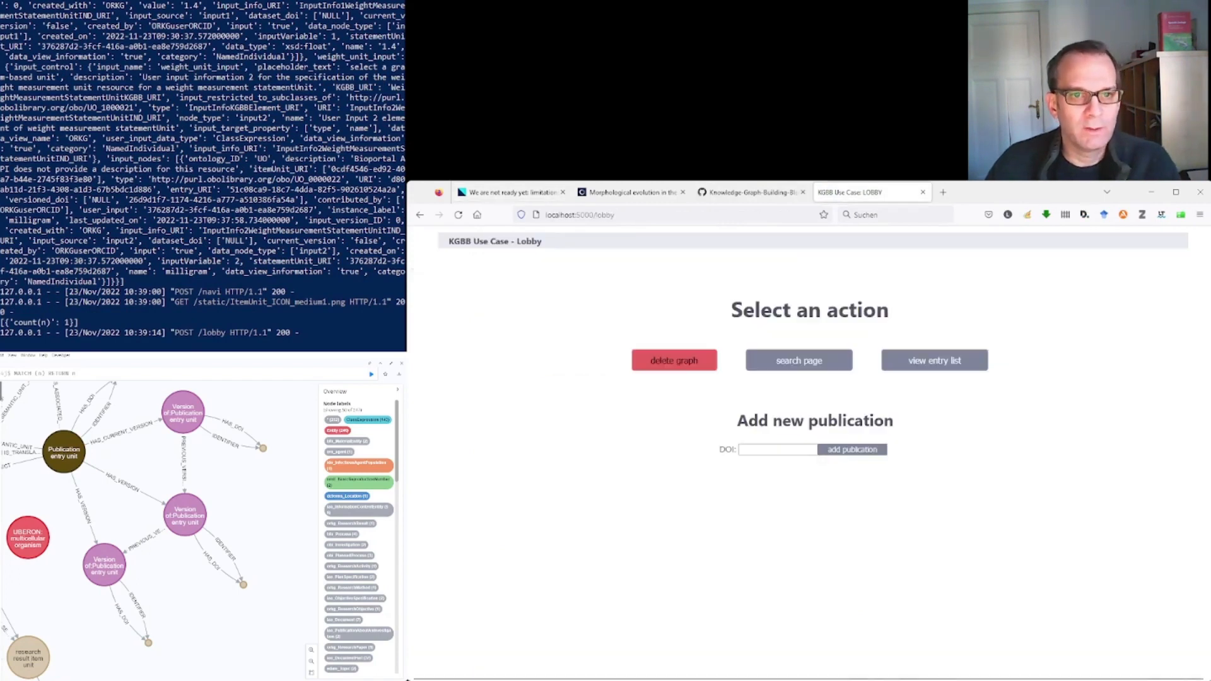
{"action": "key", "text": "ctrl+v"}
{"action": "key", "text": "Return"}
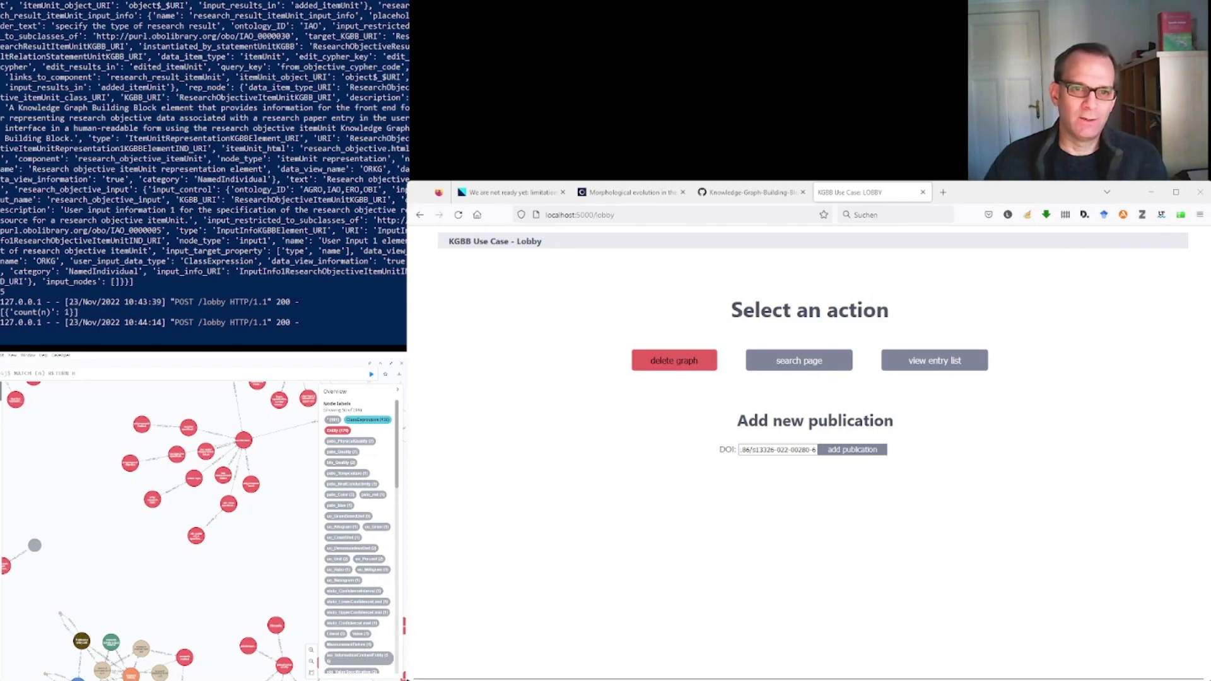
{"action": "left_click", "coordinate": [858, 452]}
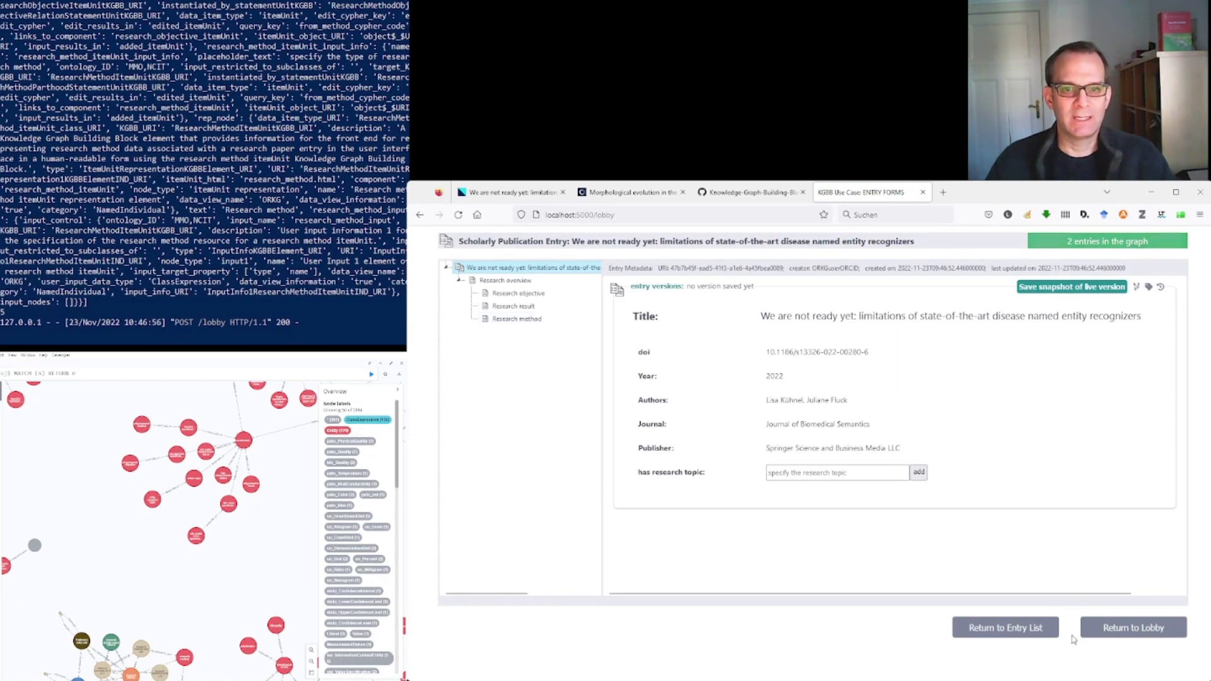
{"action": "left_click", "coordinate": [1005, 636]}
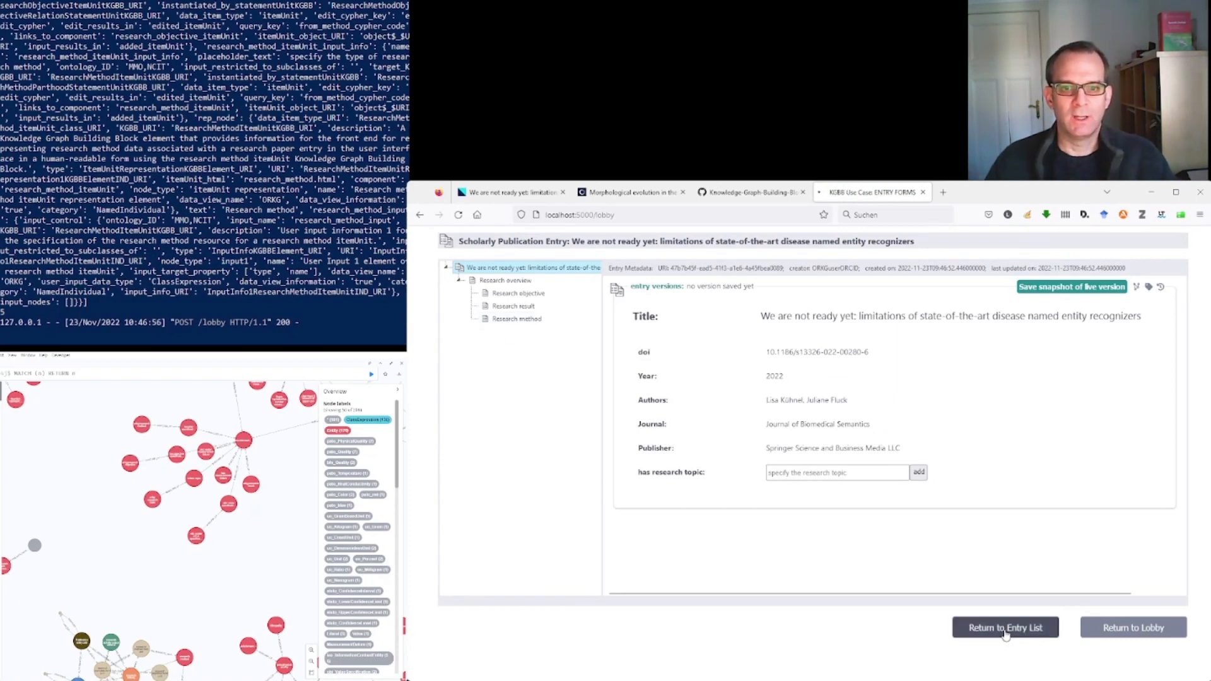